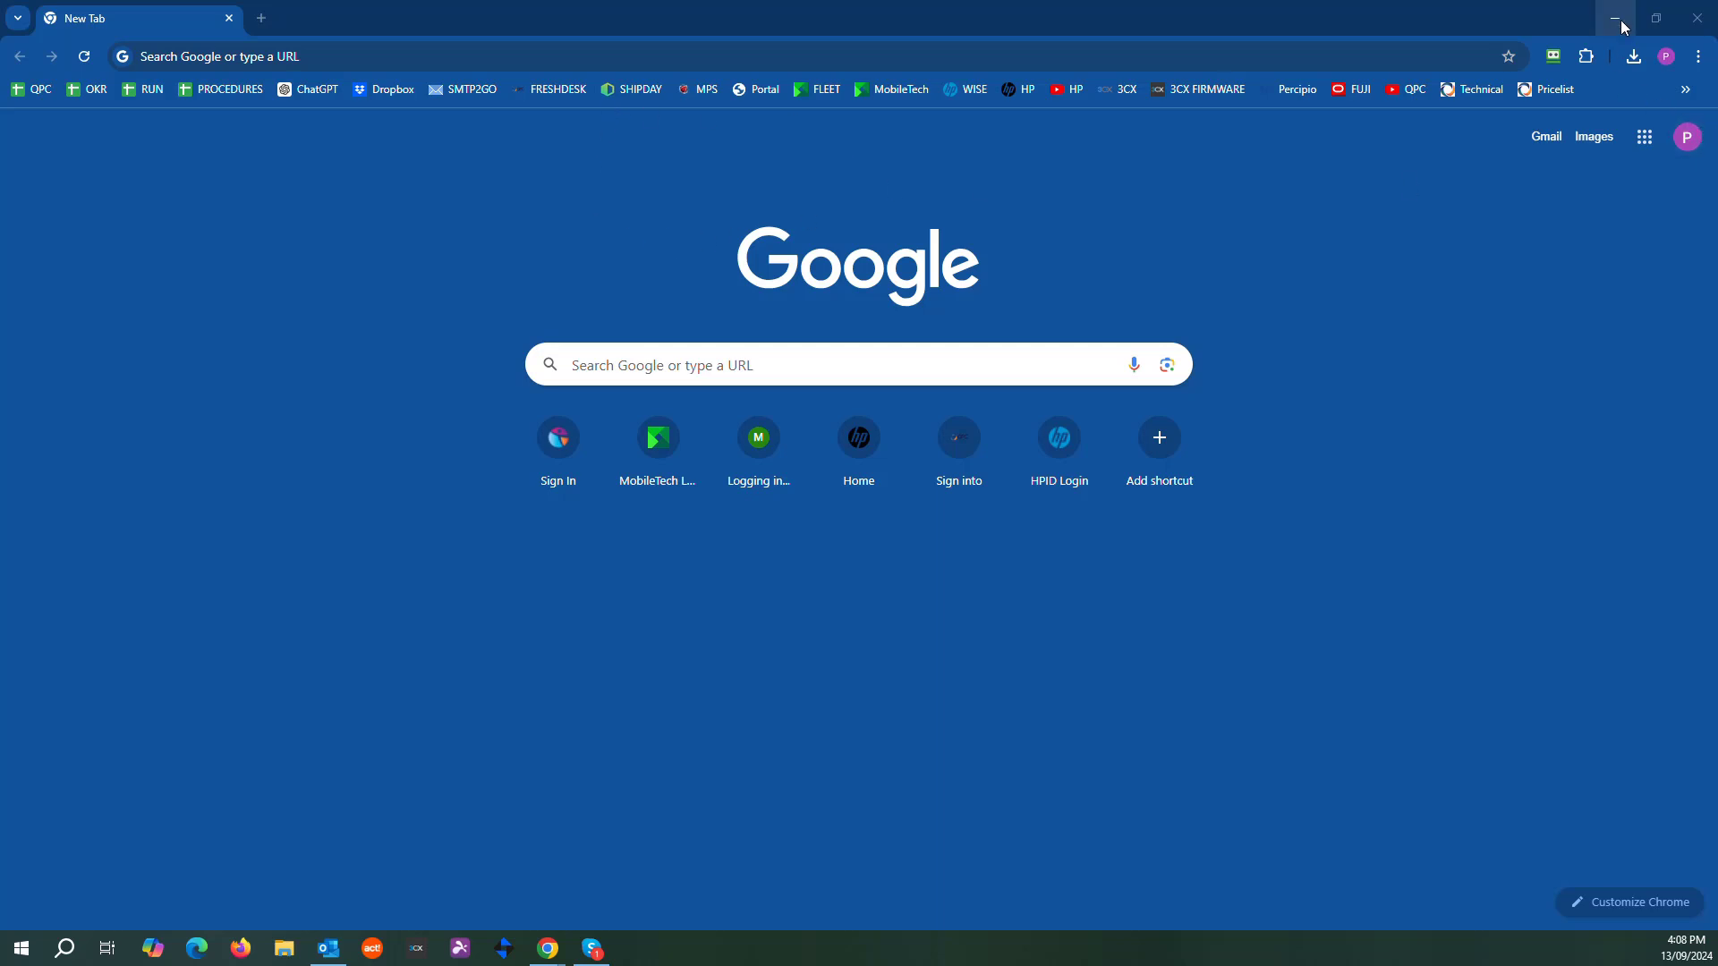
Step: Load the printer address 192.168.1.71 in Chrome, fixing a mistyped ending first
click(369, 56)
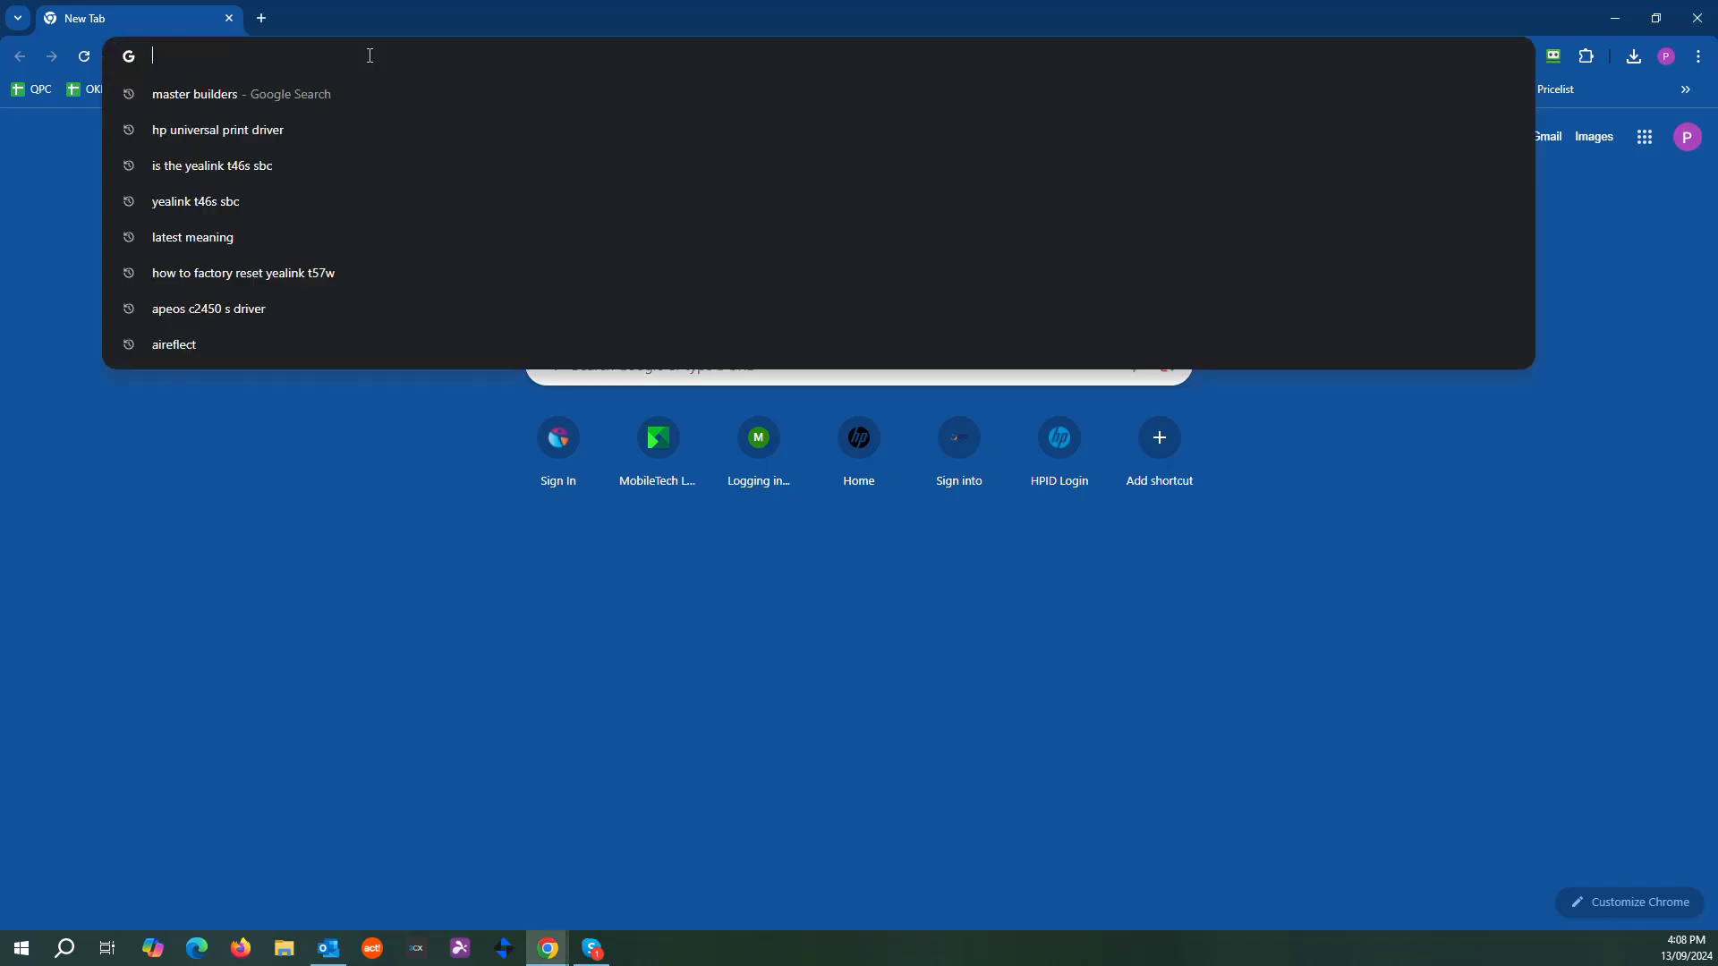
text(192)
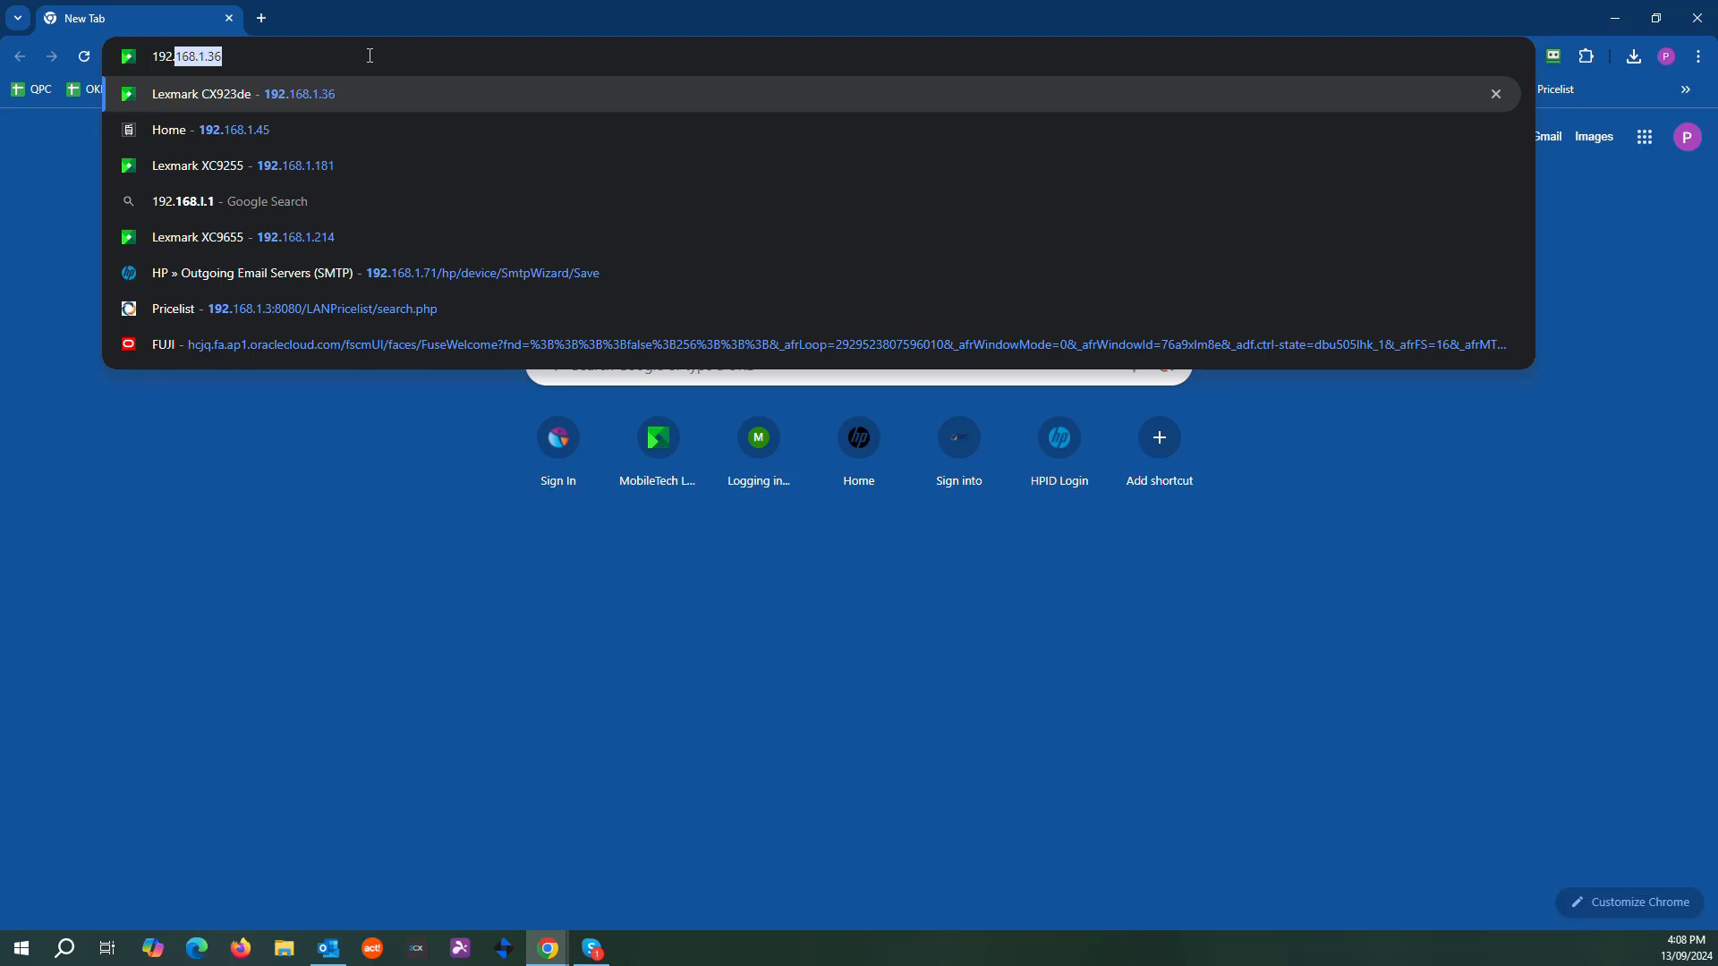
text(.168.1.36)
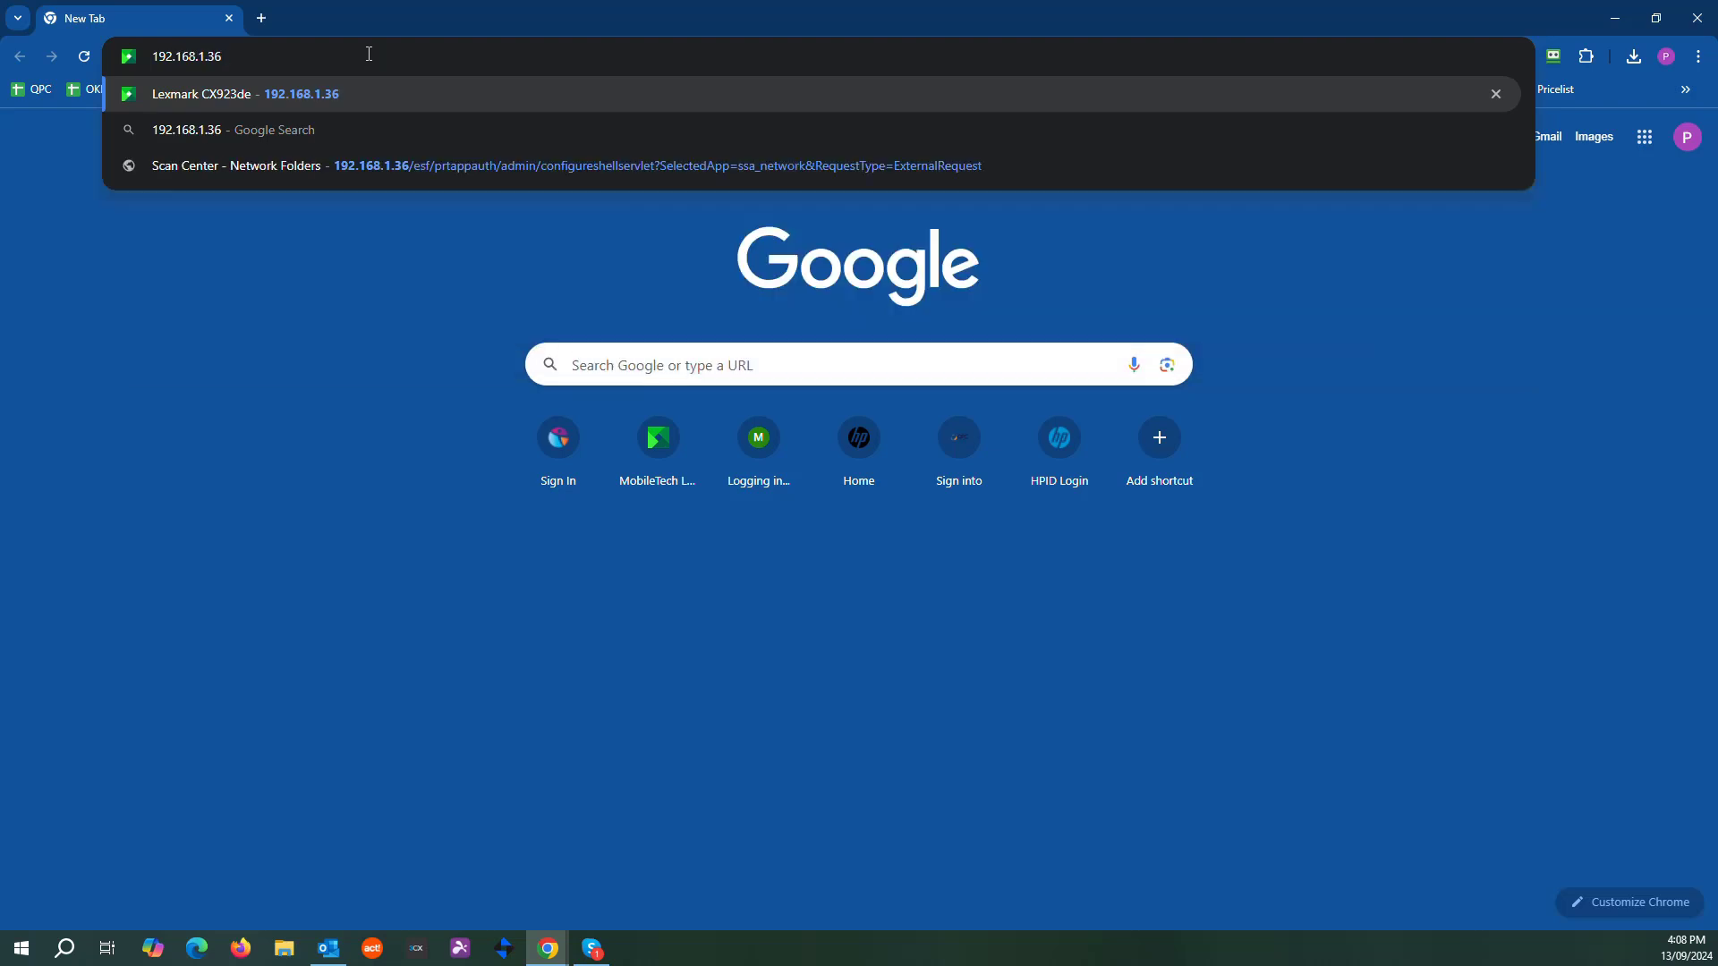
key(BackSpace)
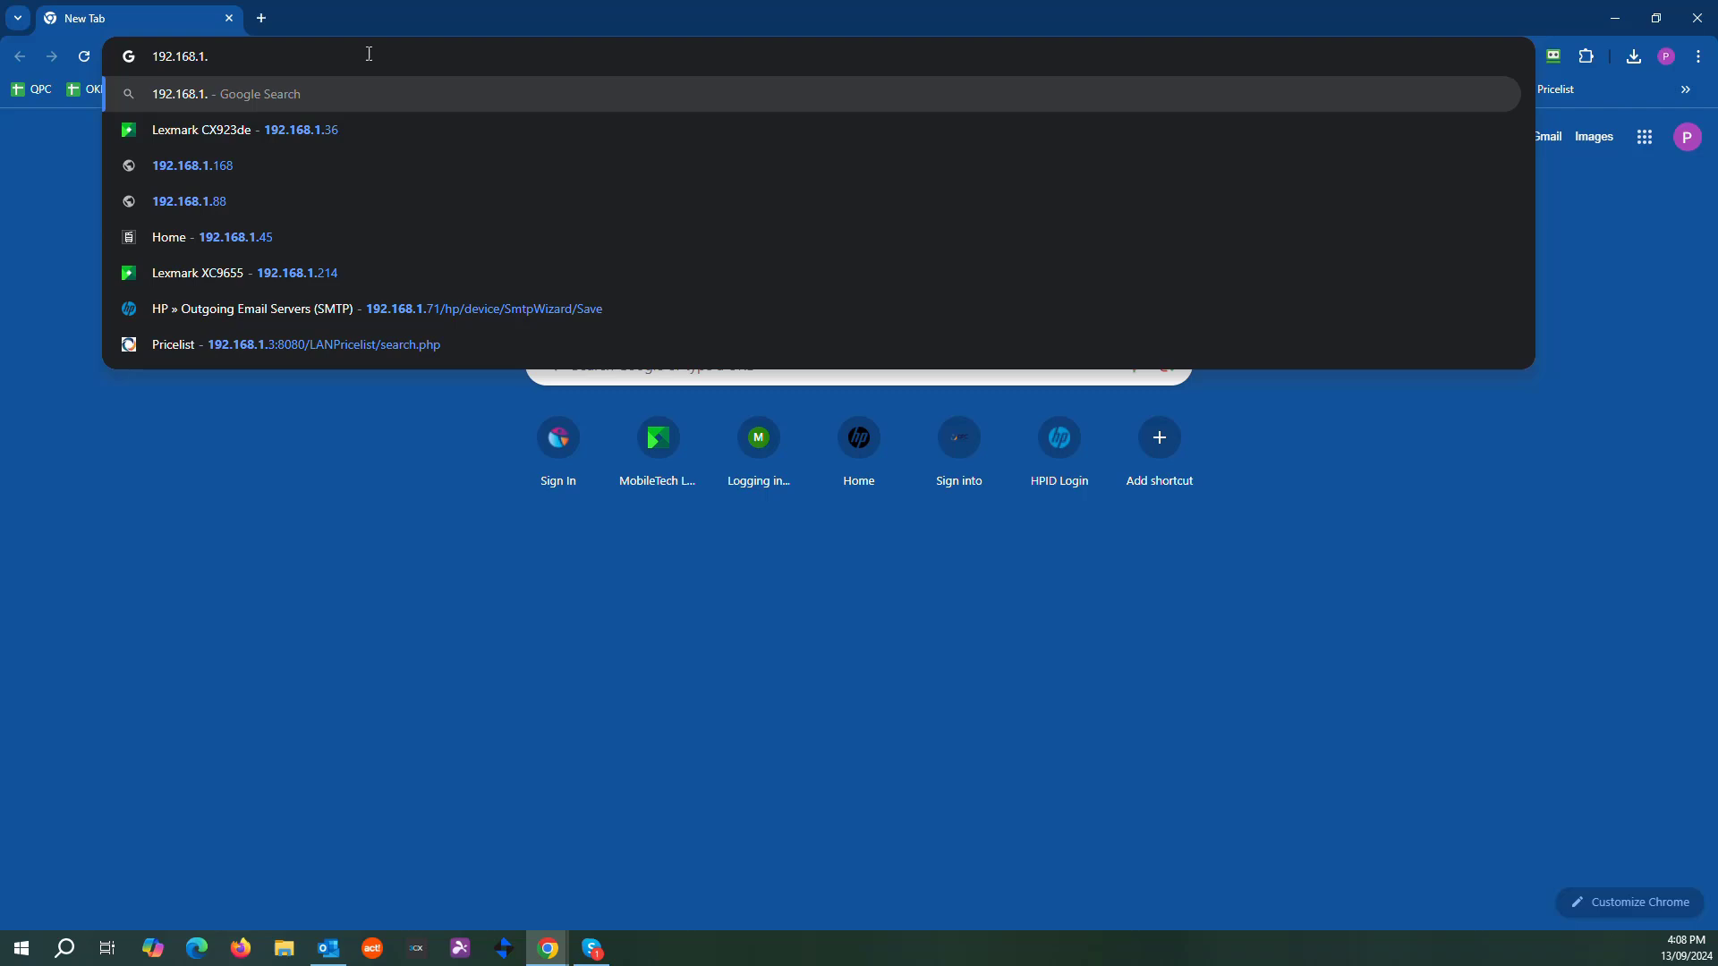
text(71)
key(Return)
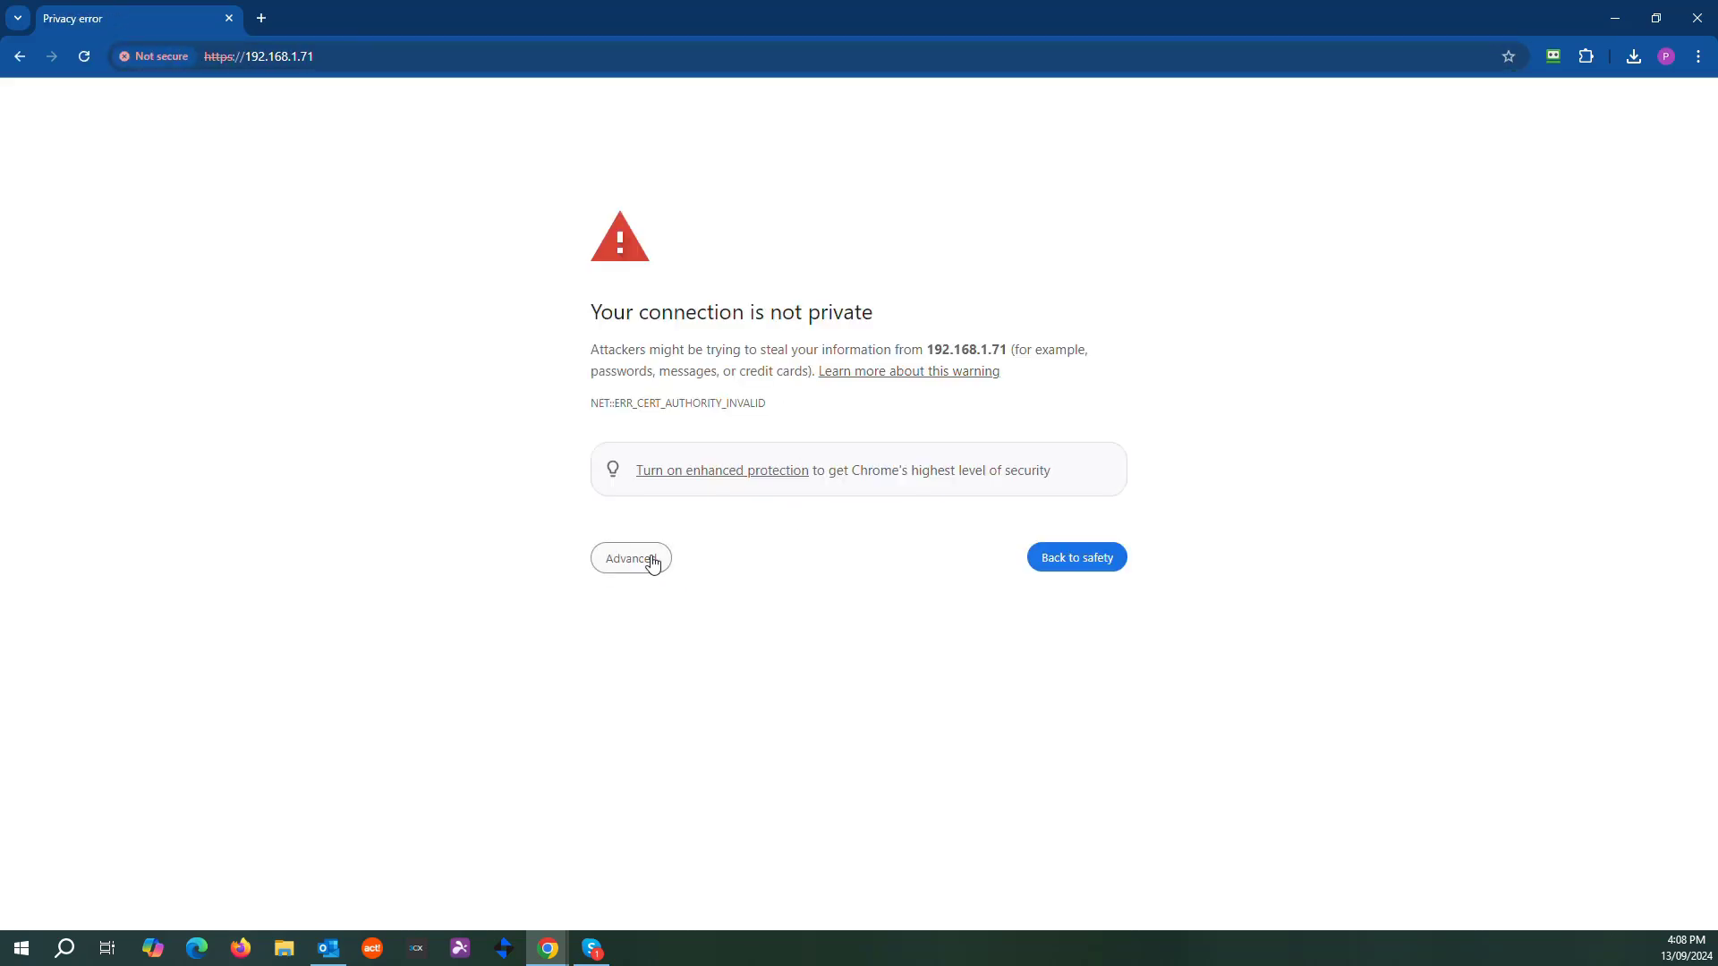
Step: Bypass the certificate warning and sign in to the printer's web page as Administrator
click(650, 559)
click(665, 703)
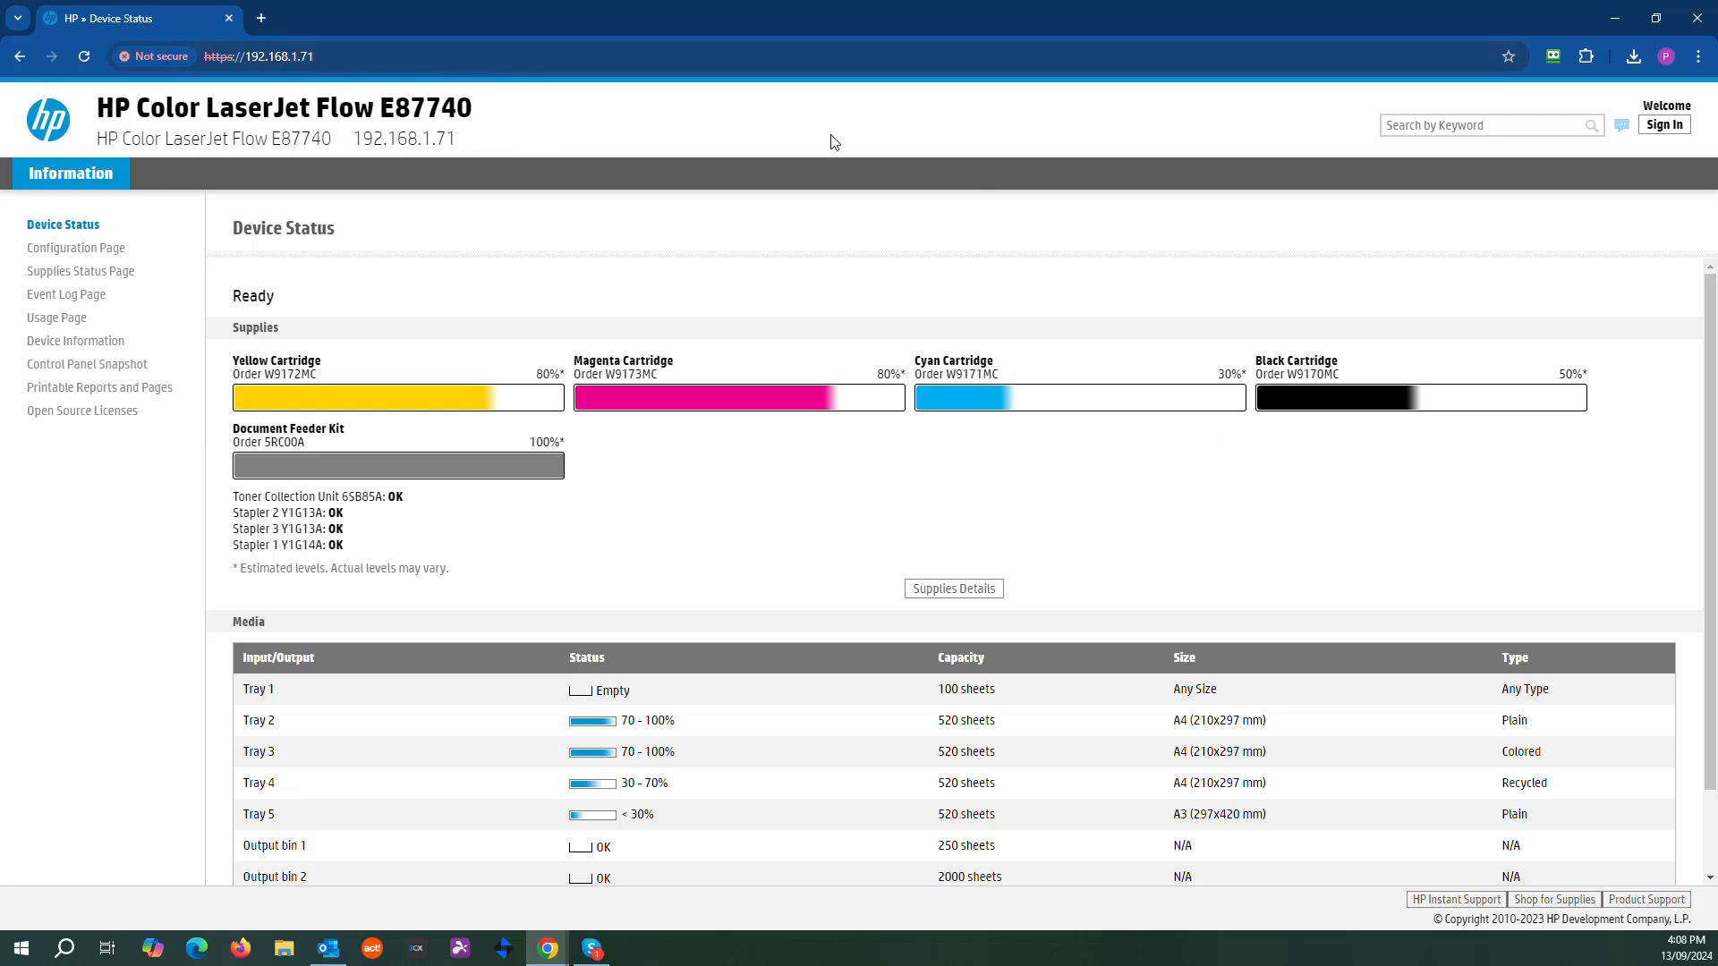
click(1665, 126)
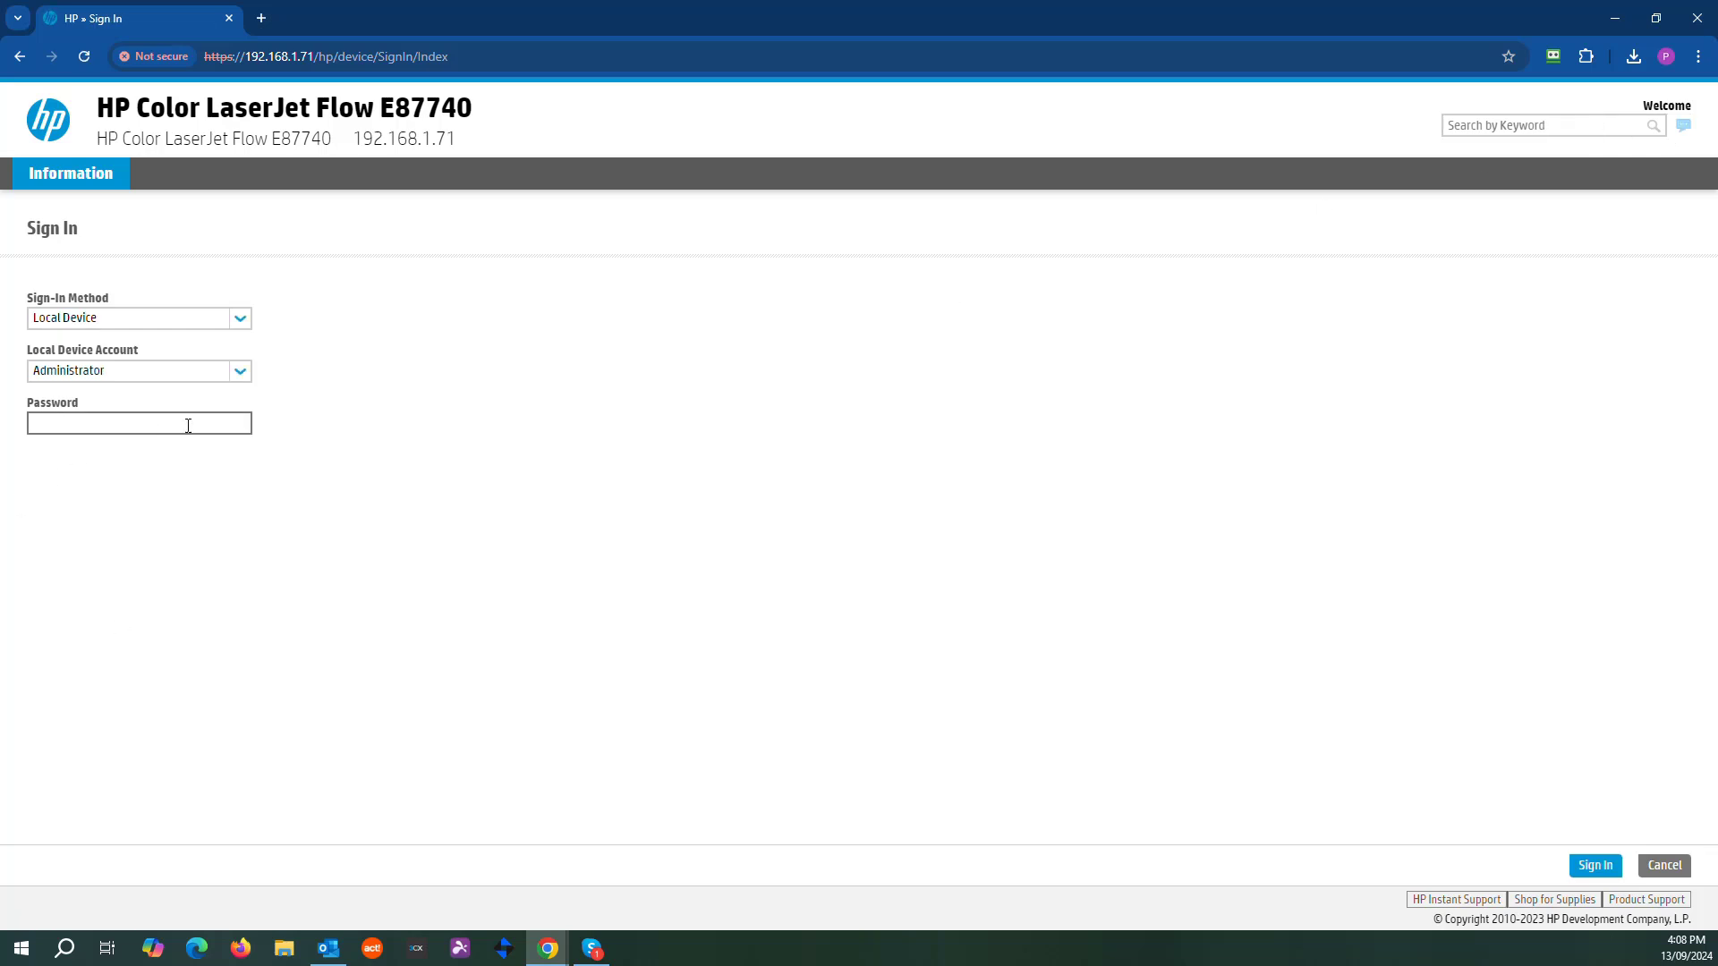
click(92, 426)
click(1589, 865)
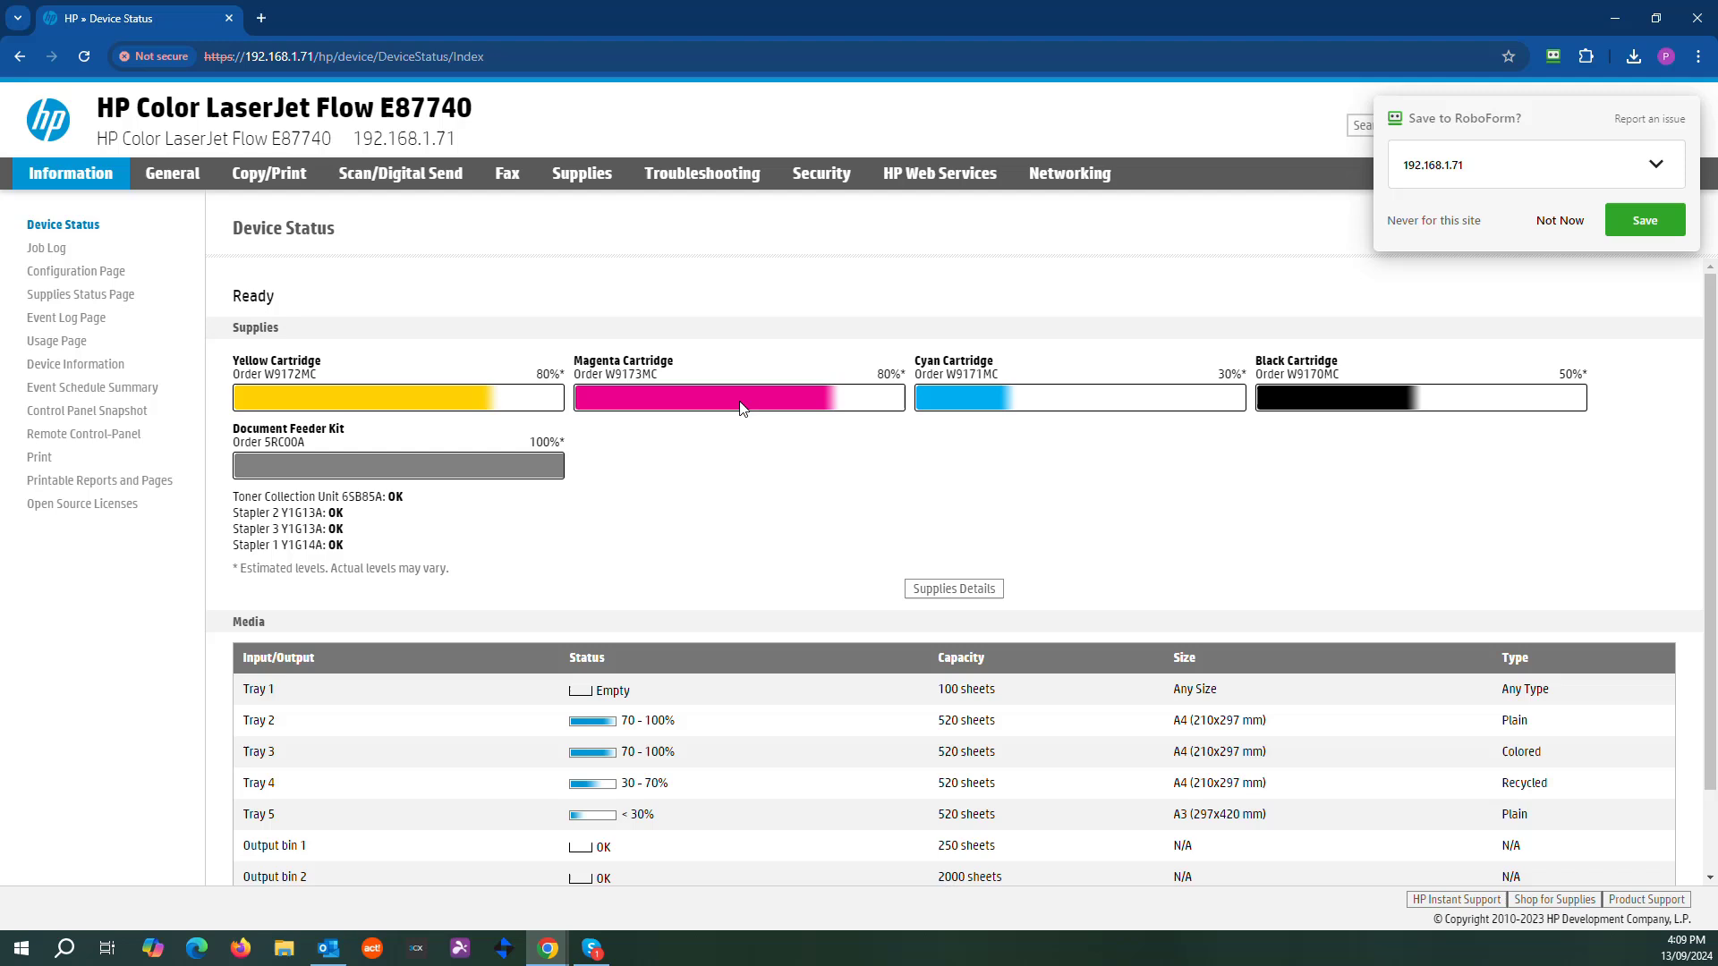
click(1556, 228)
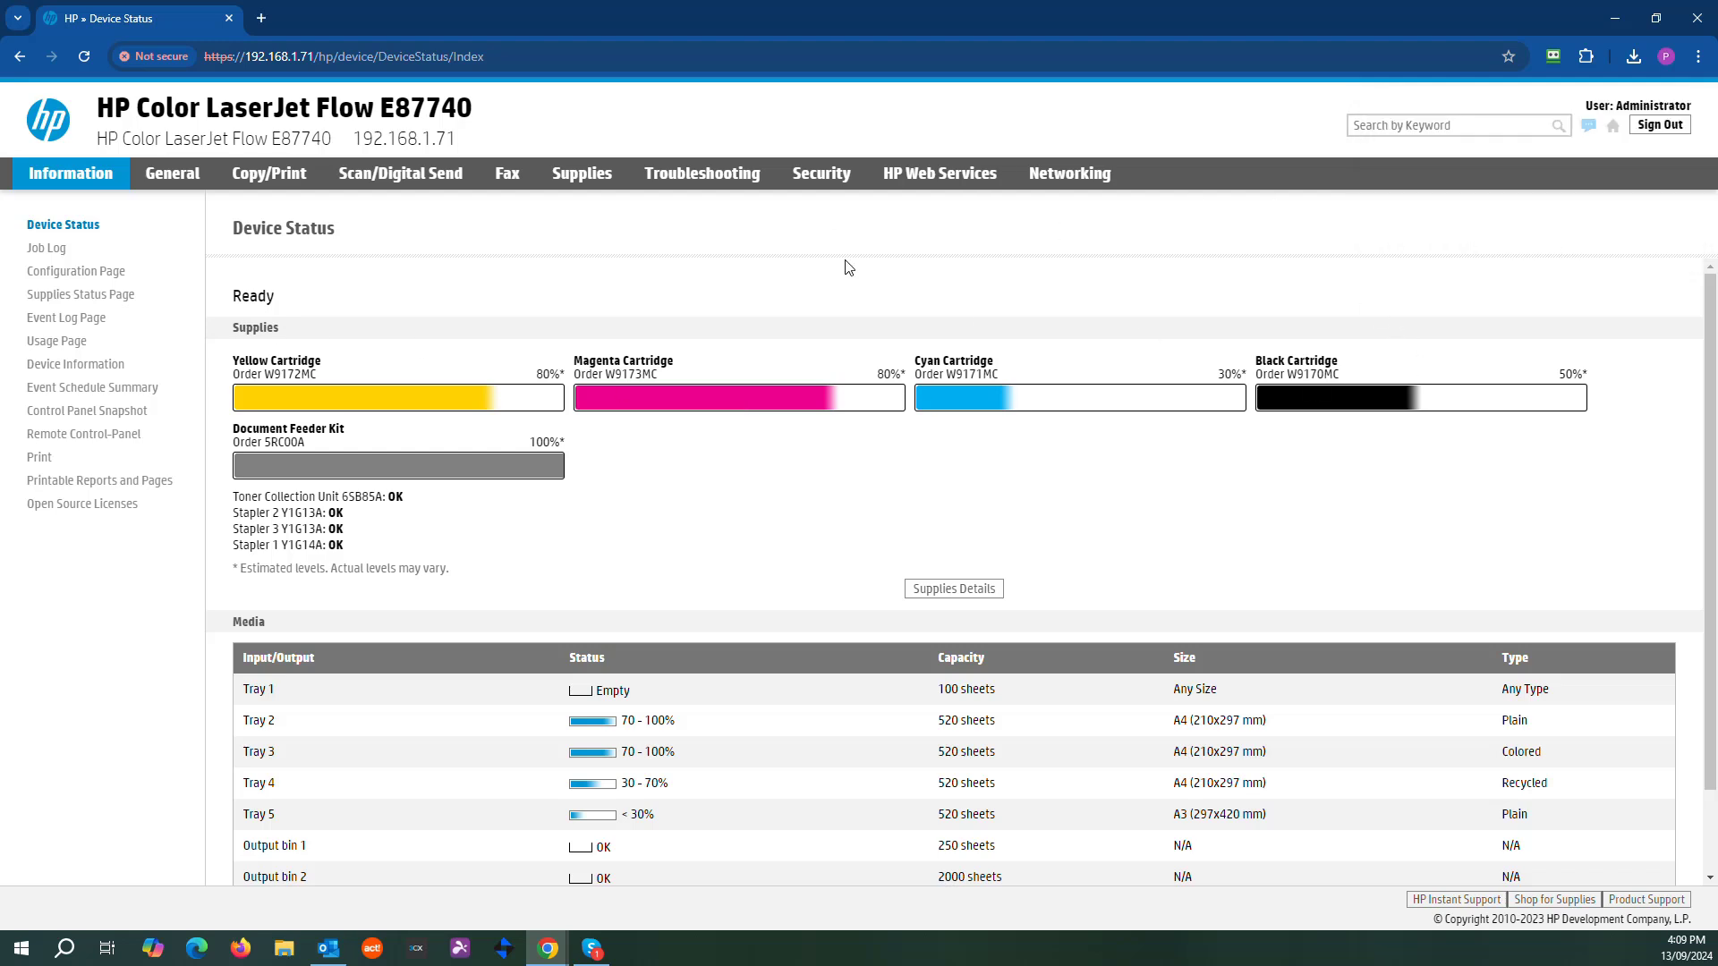
Step: Minimise Chrome and move the HP SCANs folder icon near the desktop's top-left
click(1611, 19)
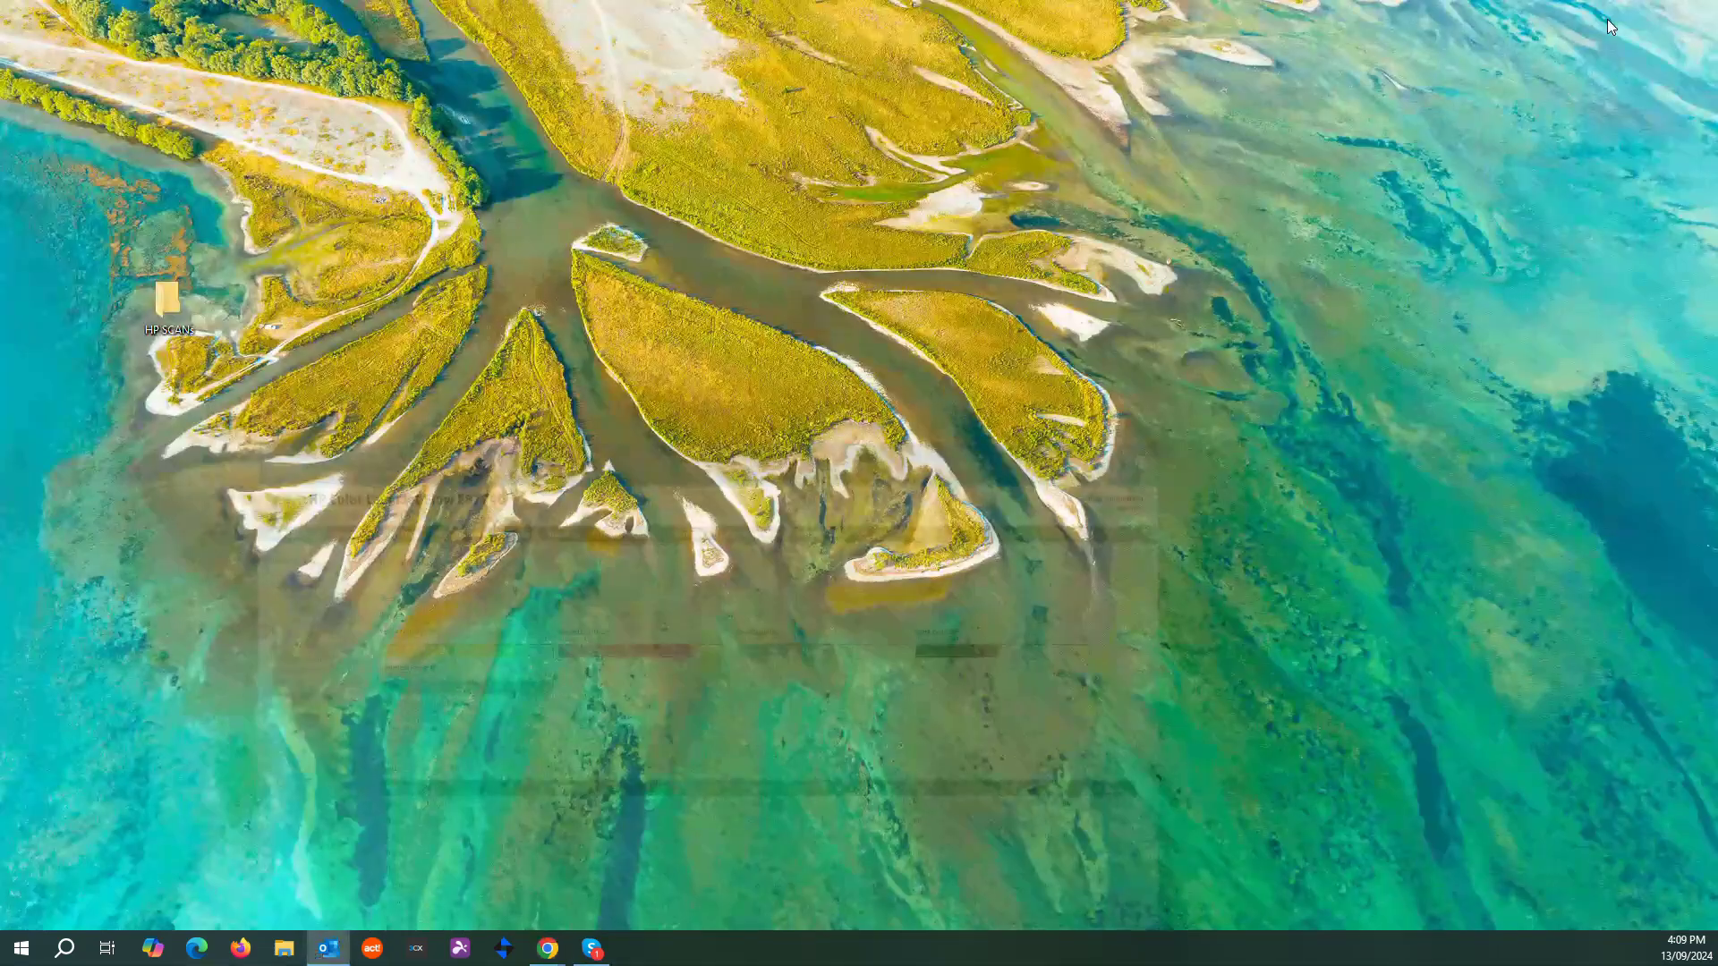
drag(169, 332, 162, 219)
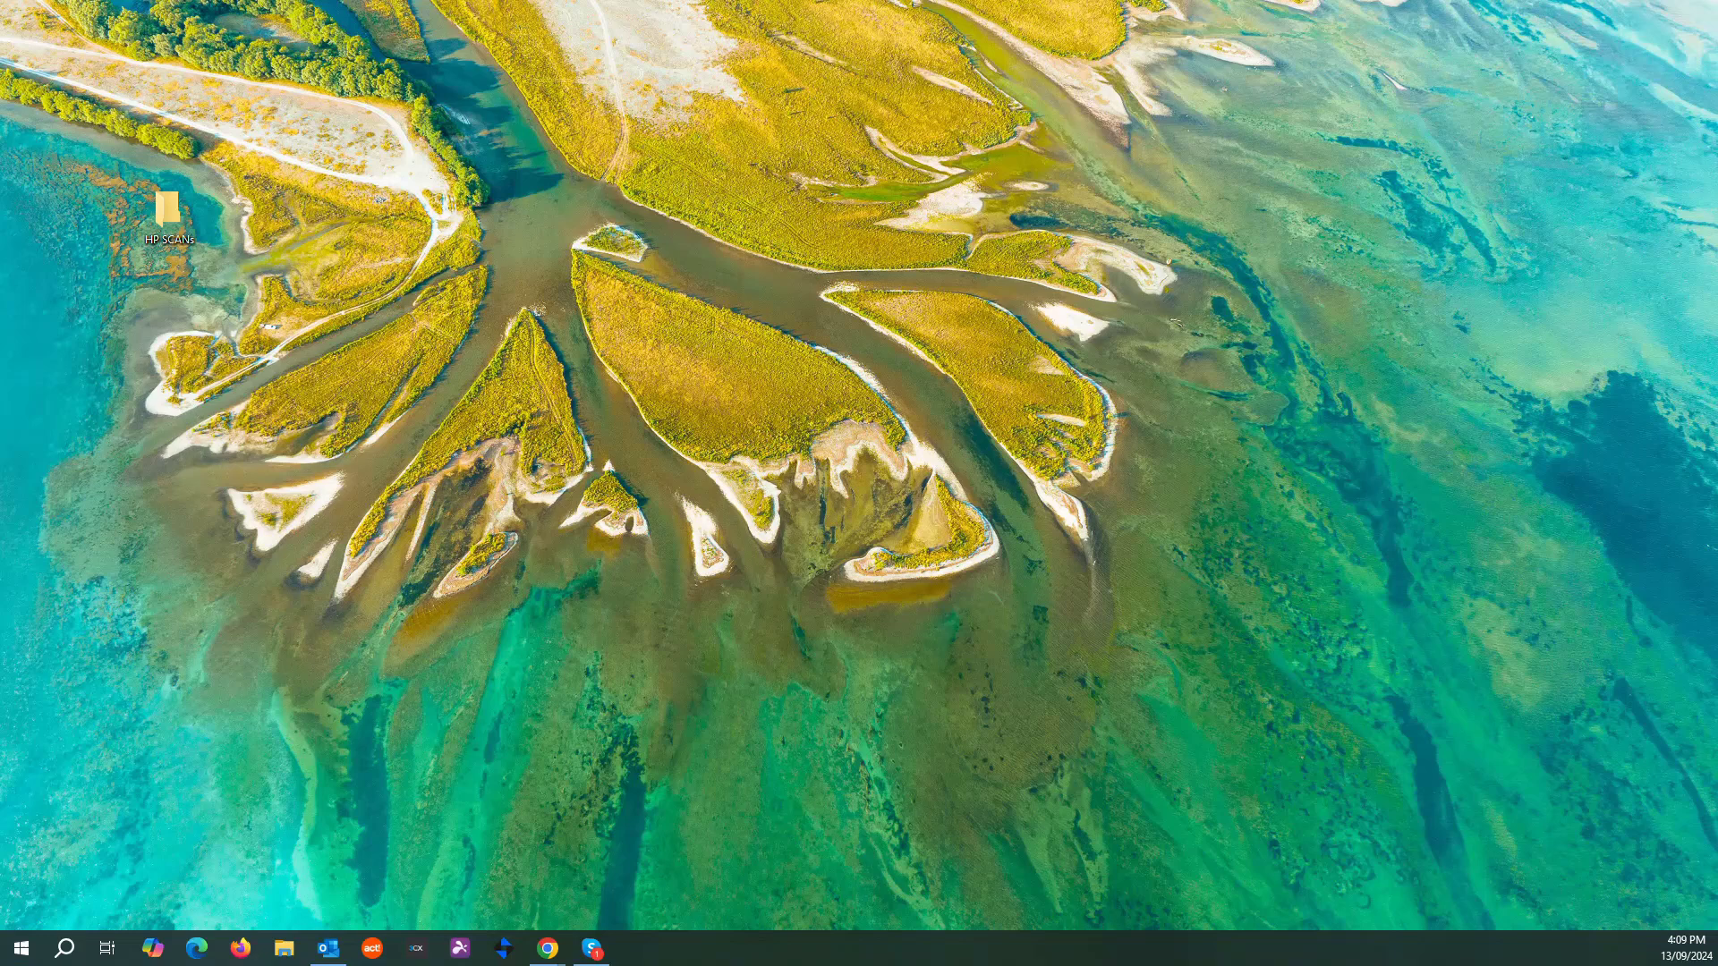
Step: Open Settings and choose to add a local user without a Microsoft account
key(super+i)
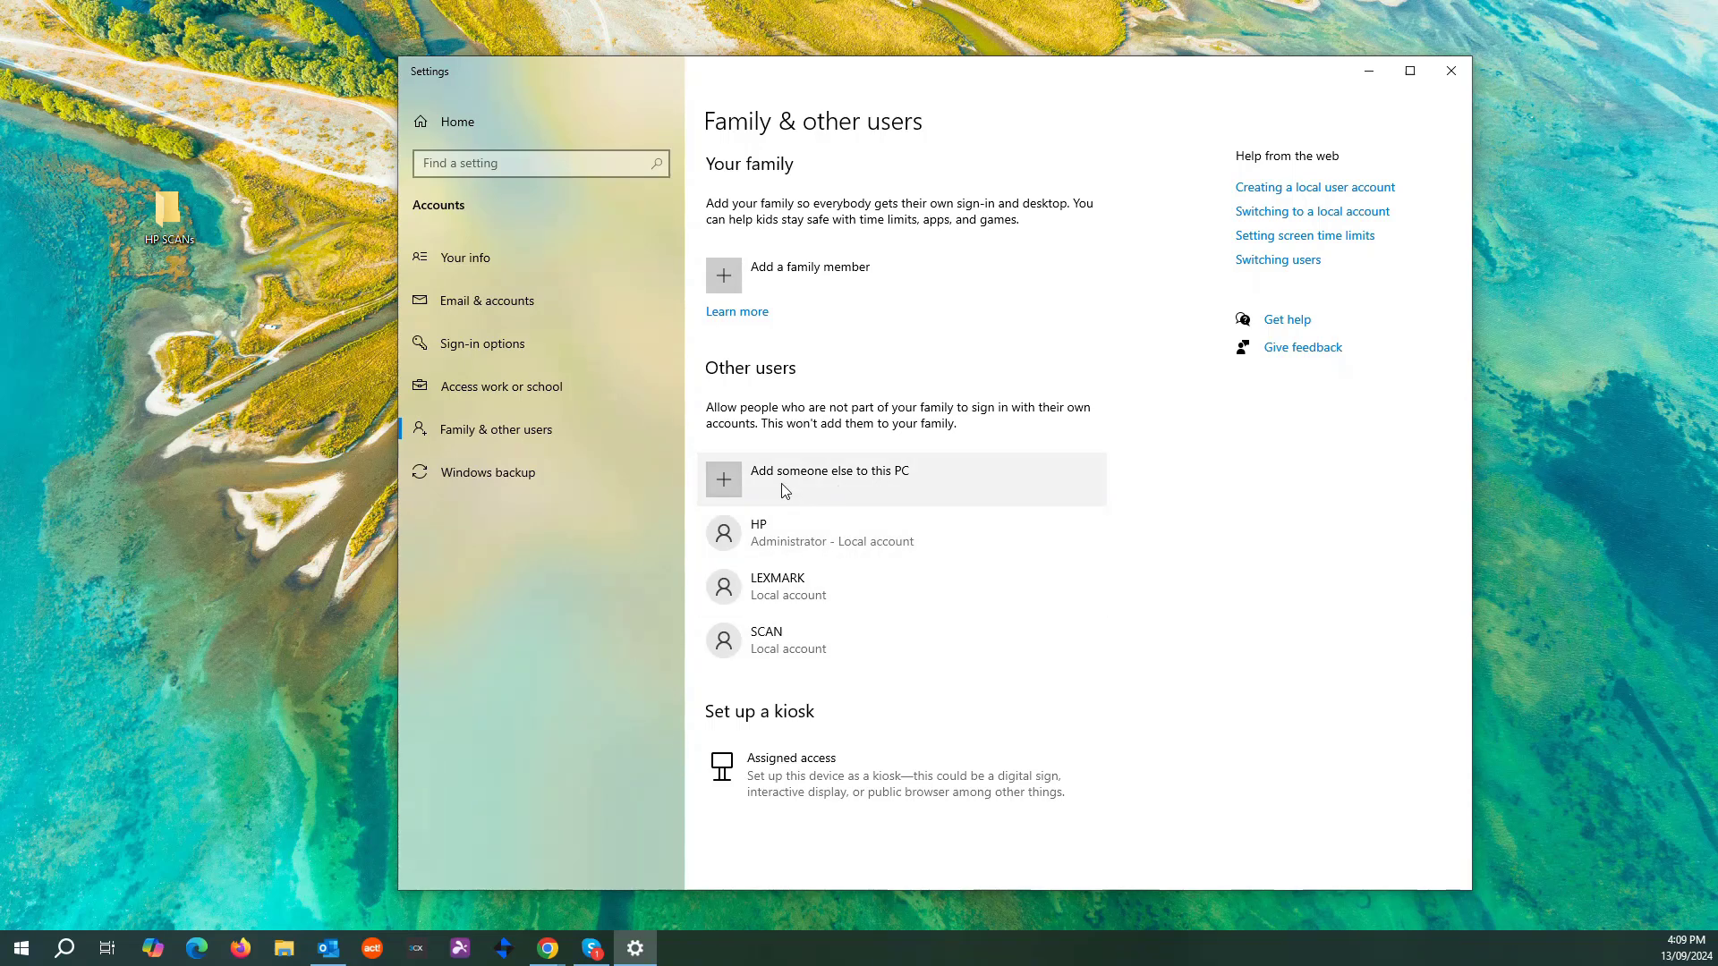
click(725, 481)
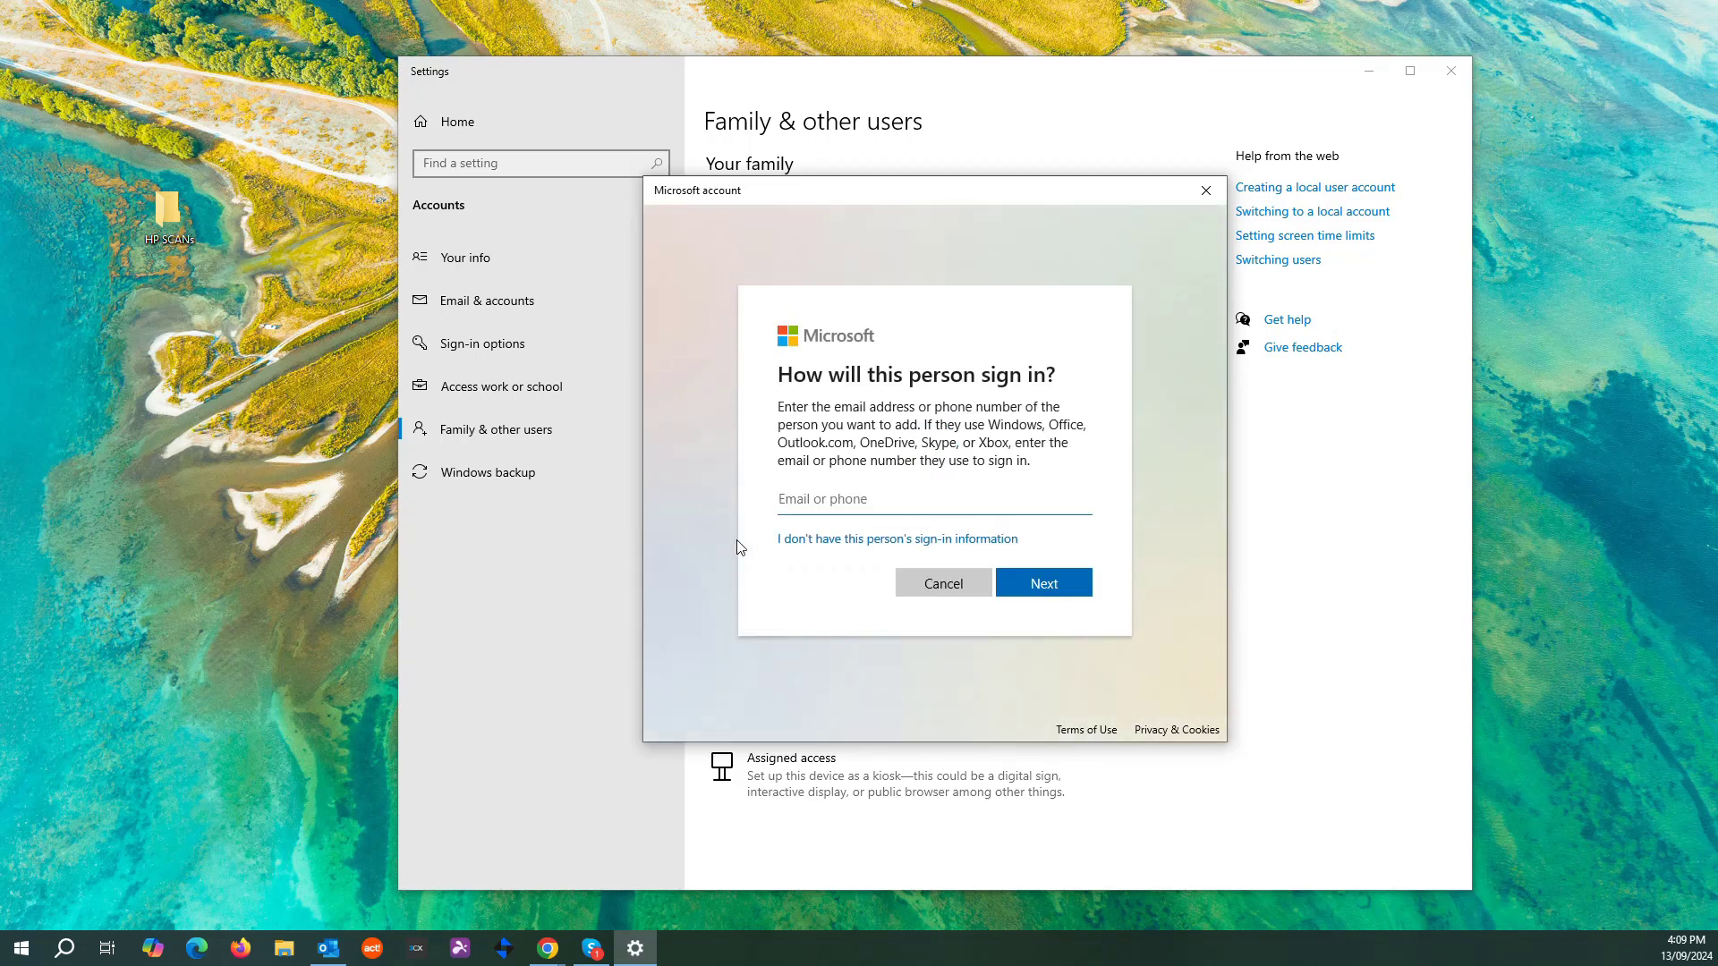
click(890, 541)
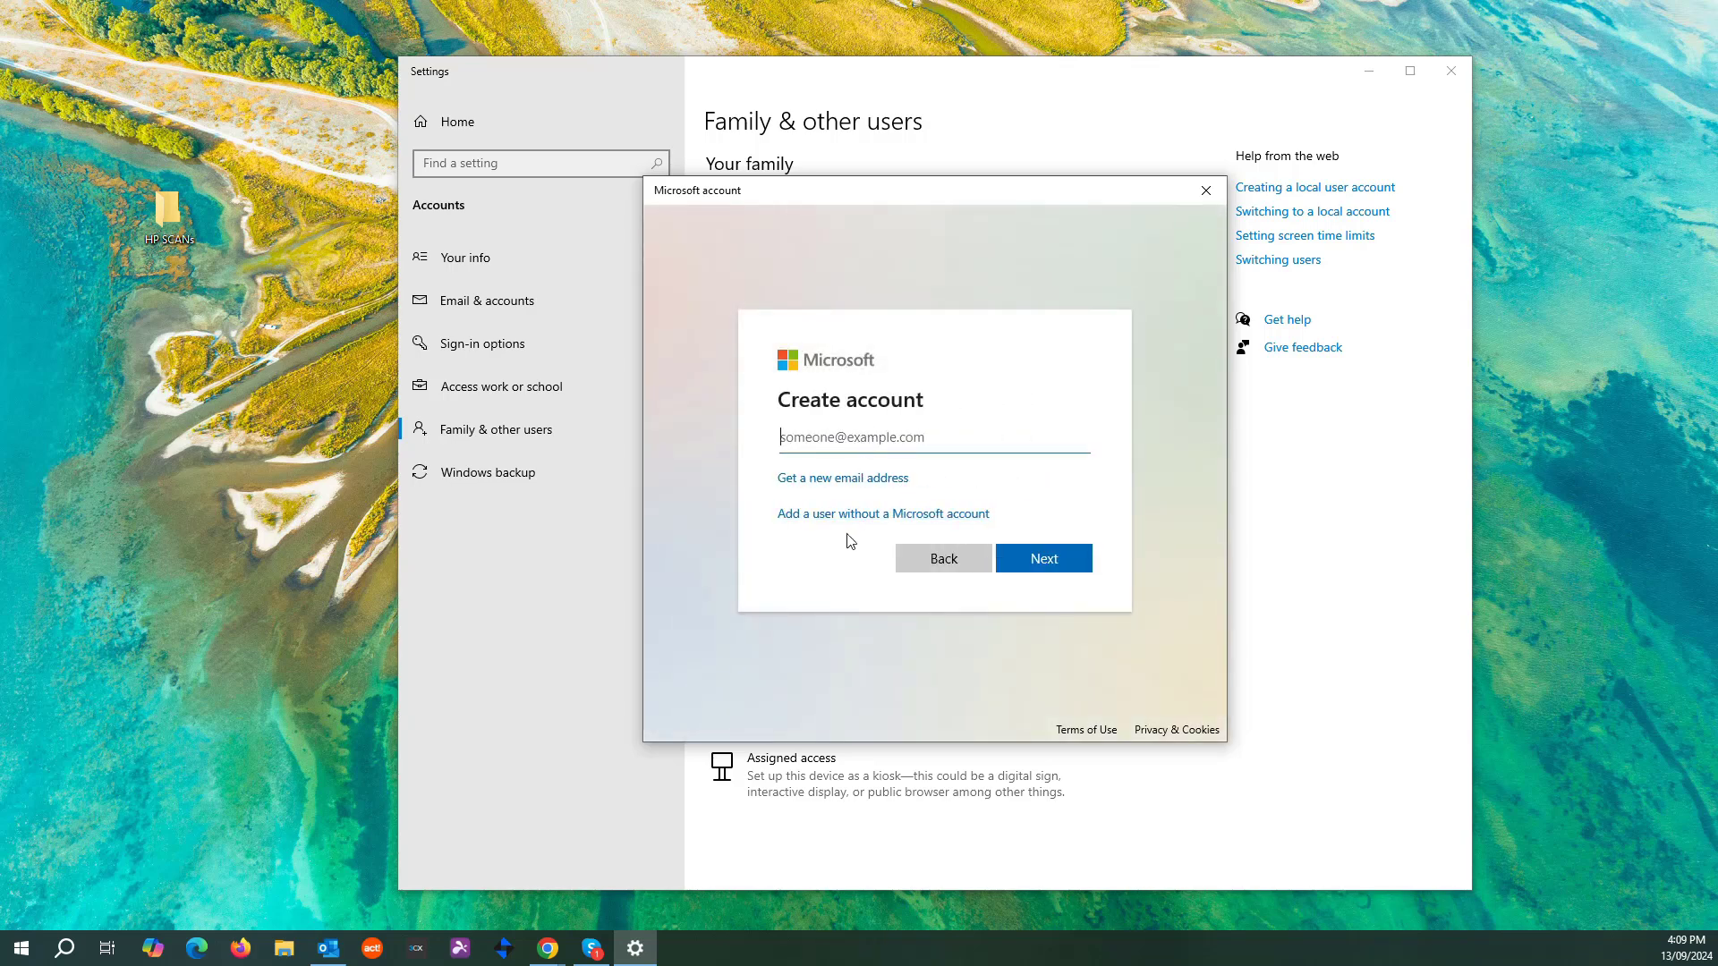
click(847, 519)
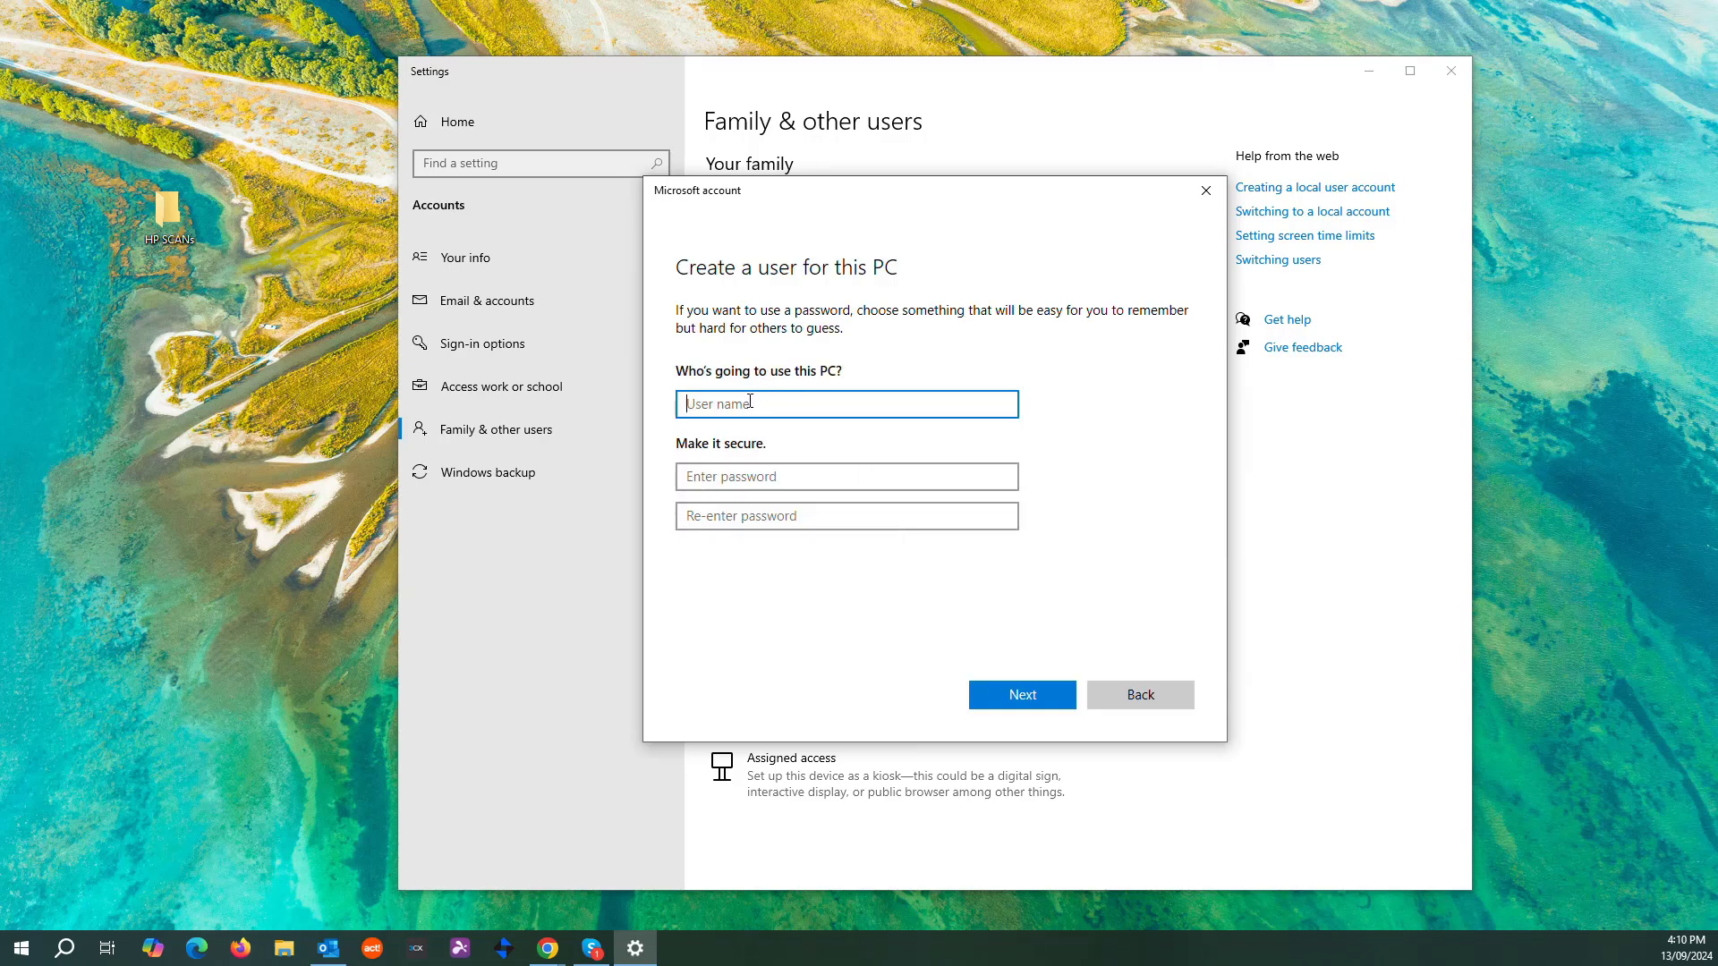
Step: Enter the user name HPS and type the account password twice
text(HPS)
click(861, 473)
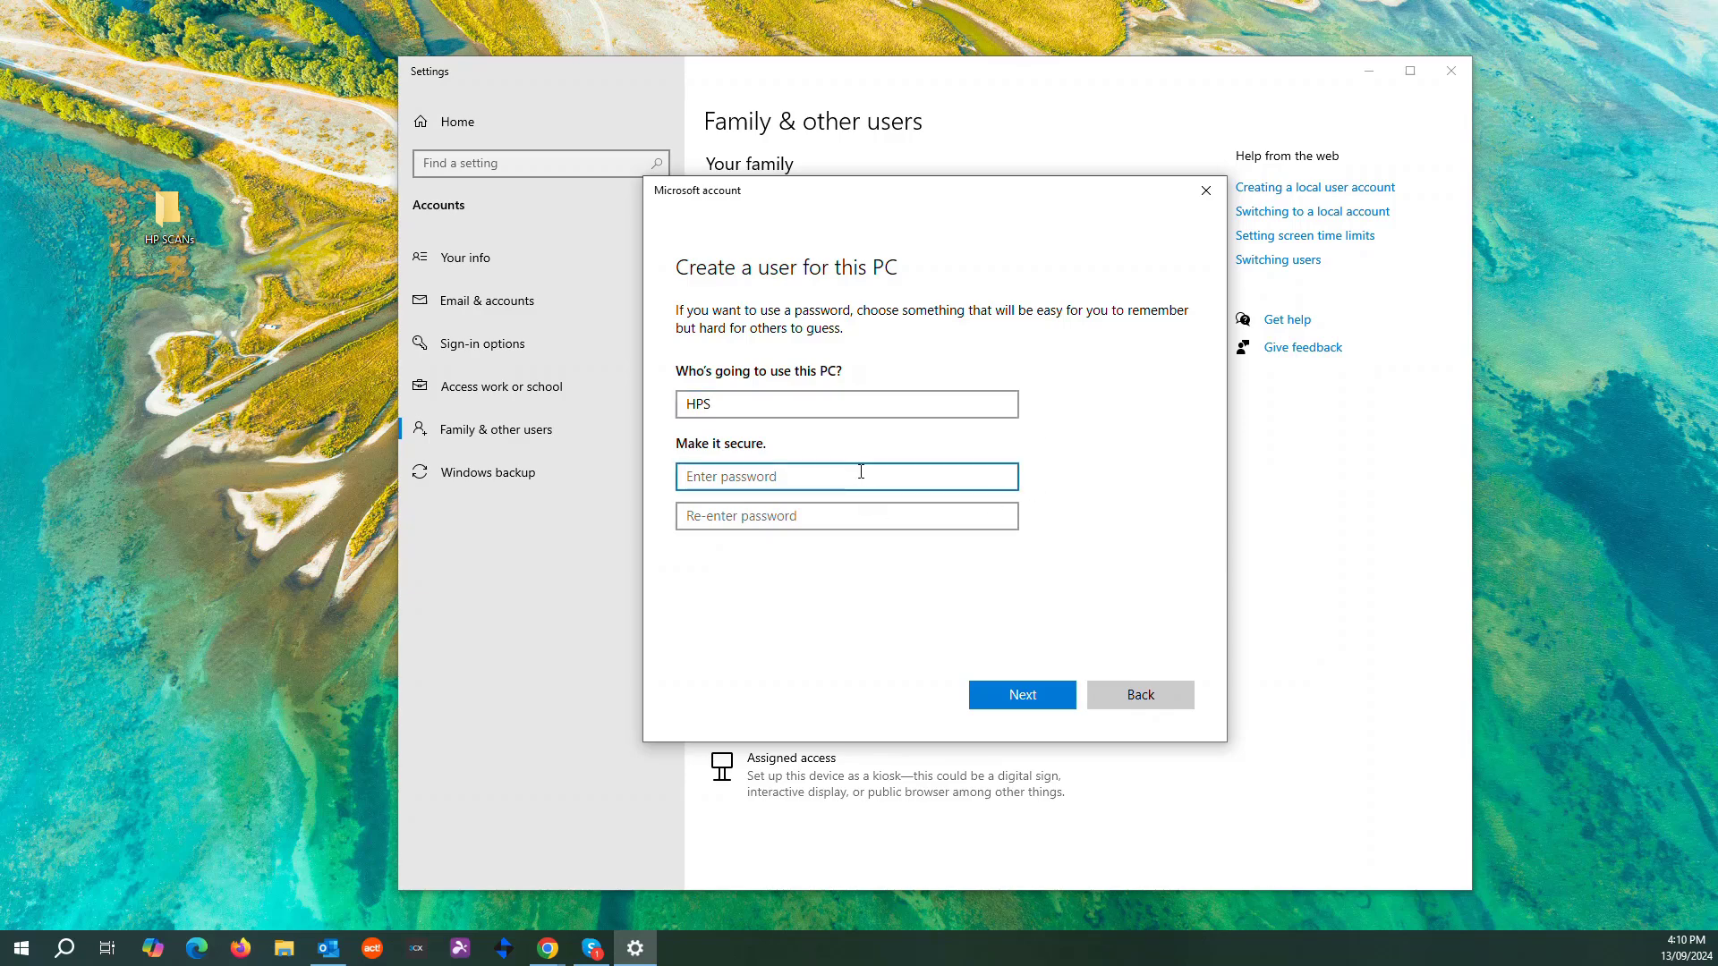
text(••••)
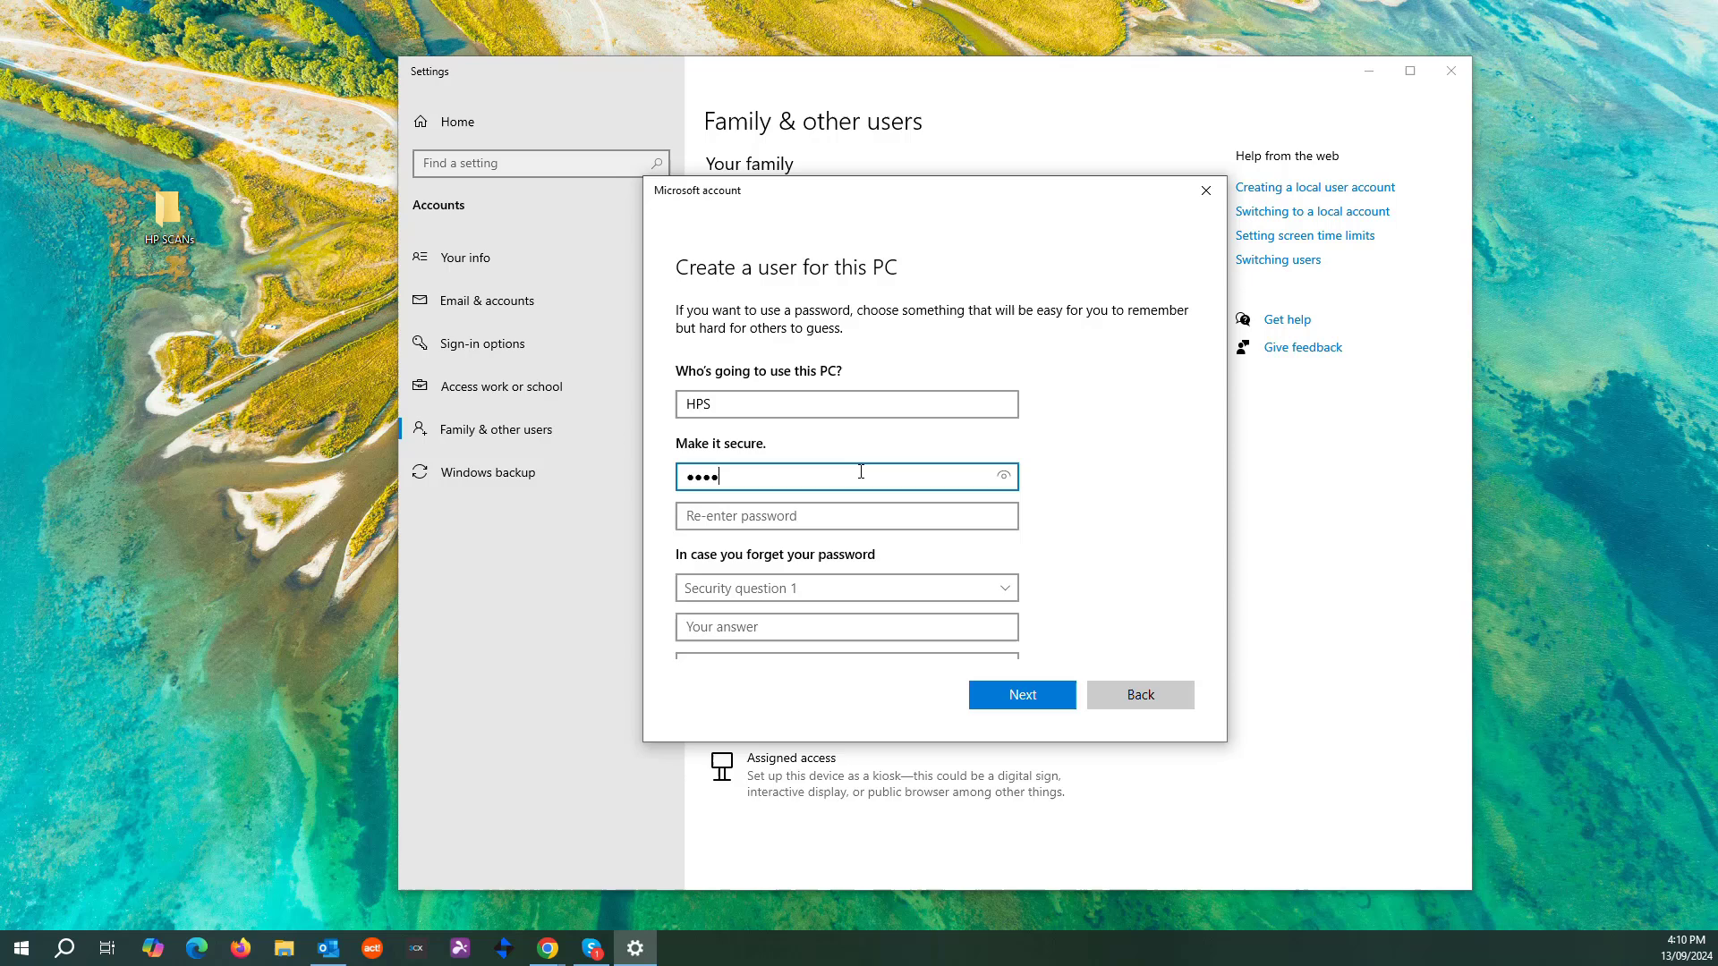
click(815, 515)
text(••••)
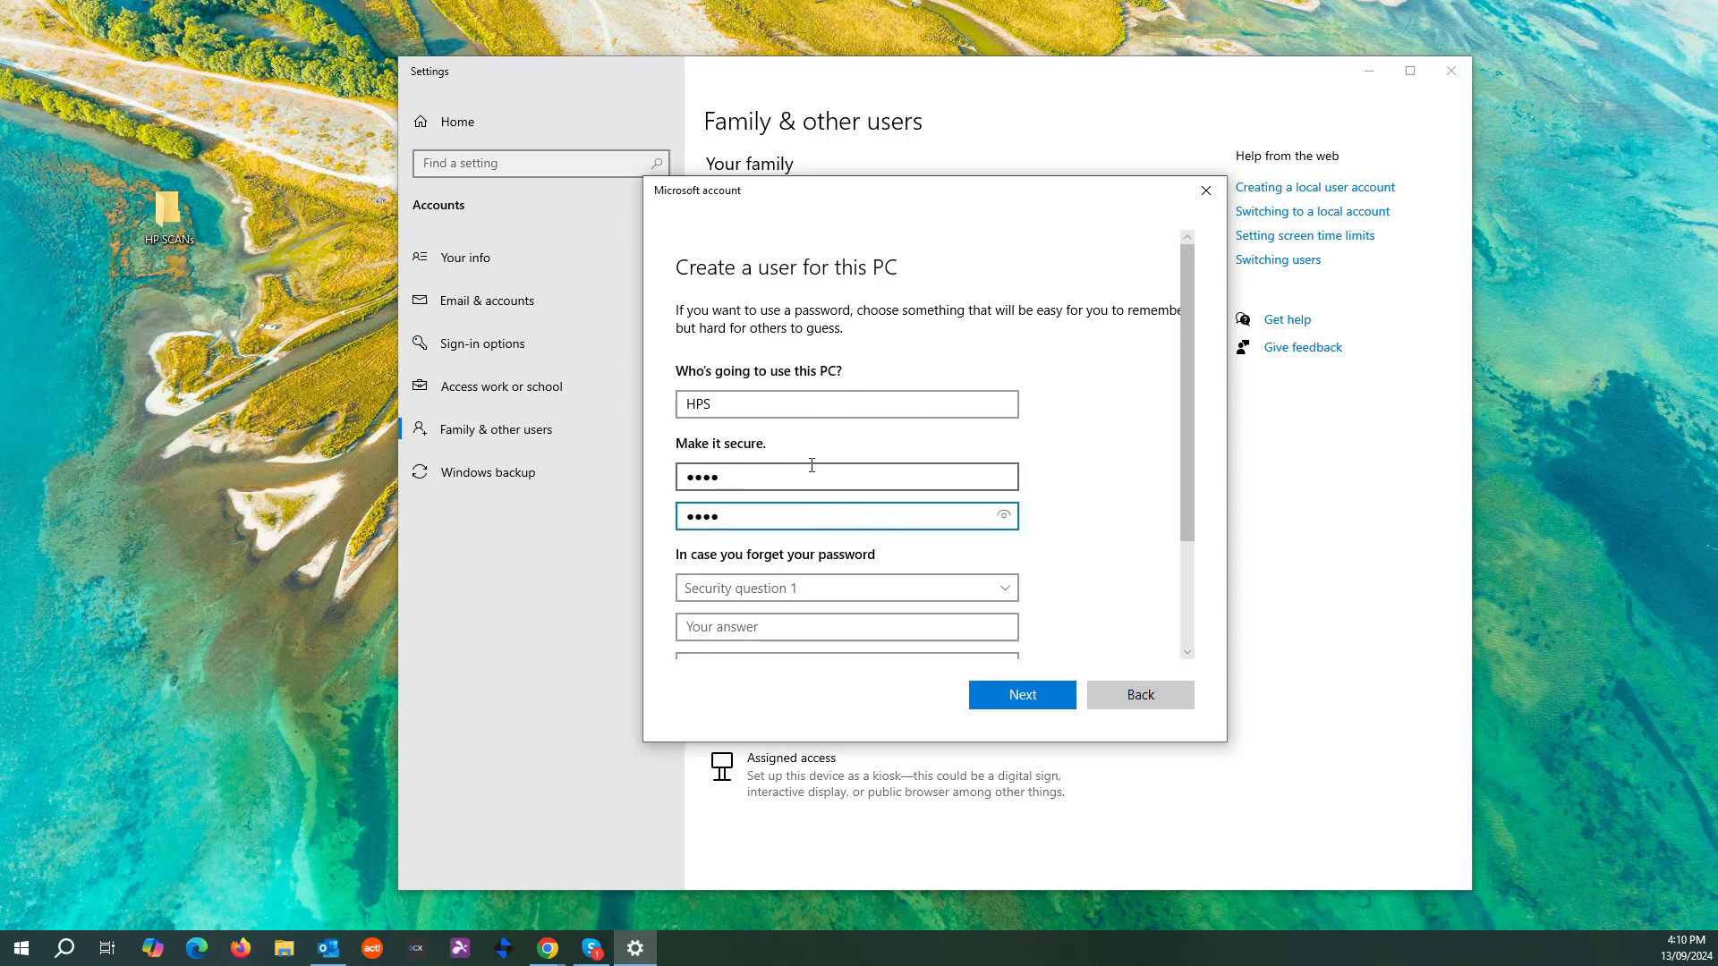
Step: Answer the first pet, birth city and childhood nickname security questions, then create the user
scroll(809, 464, down, 1)
click(995, 528)
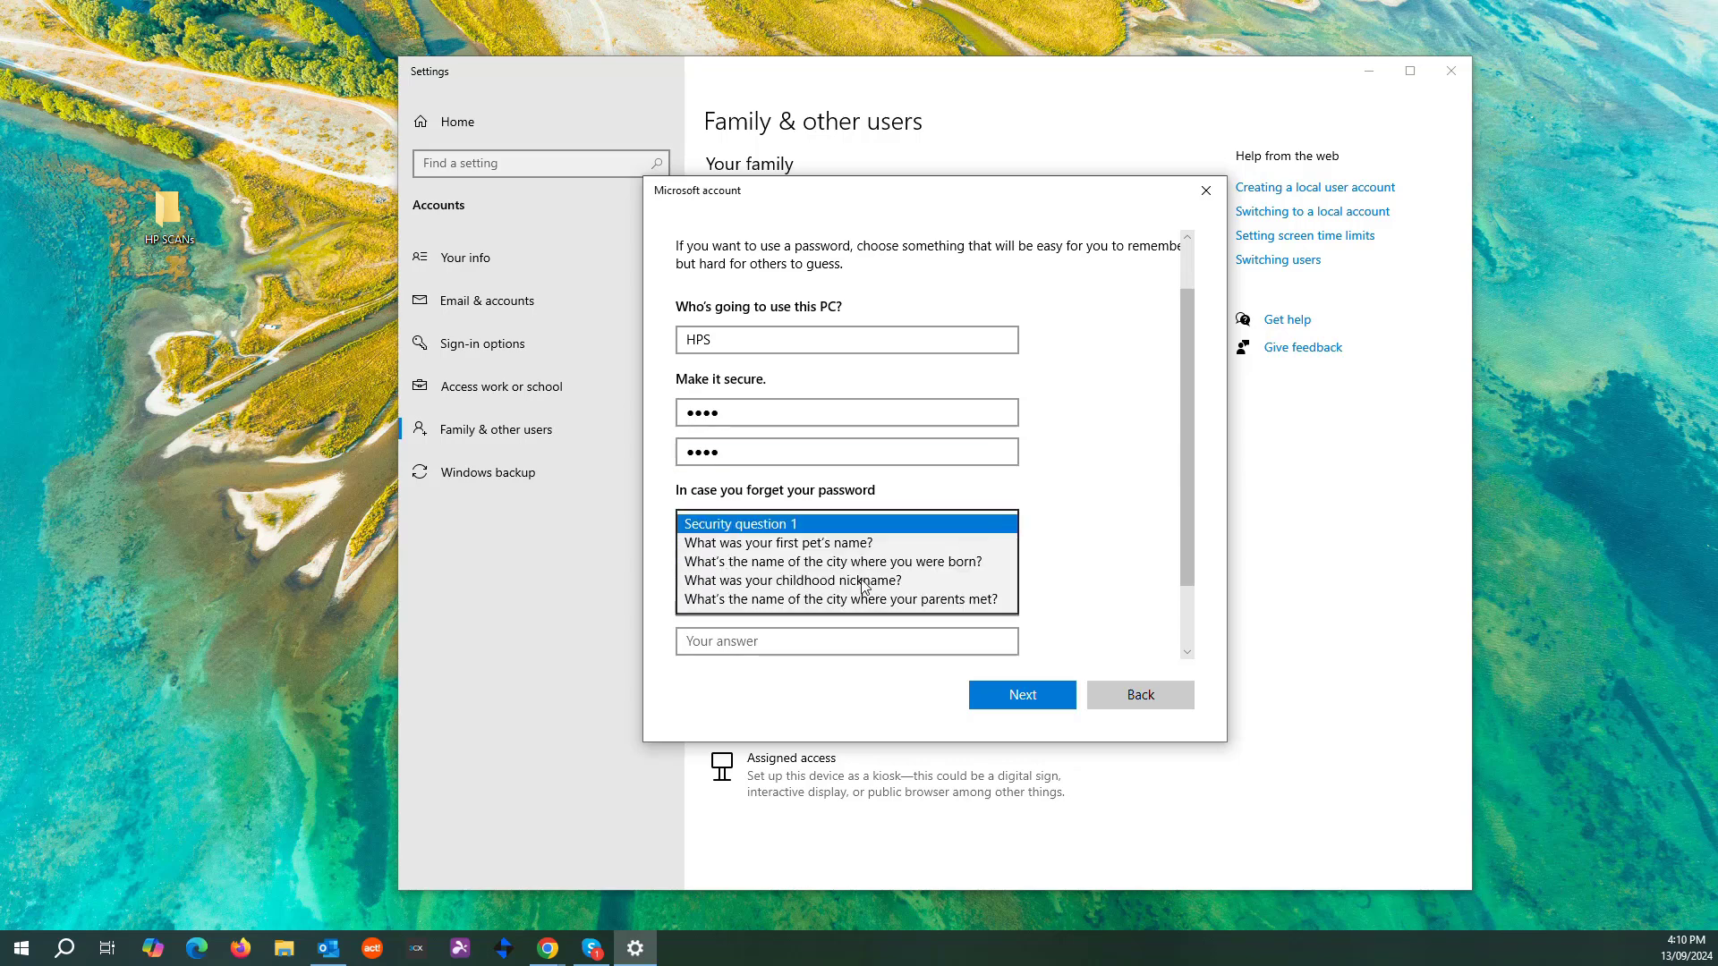
click(760, 543)
click(752, 562)
text(1)
scroll(930, 573, down, 1)
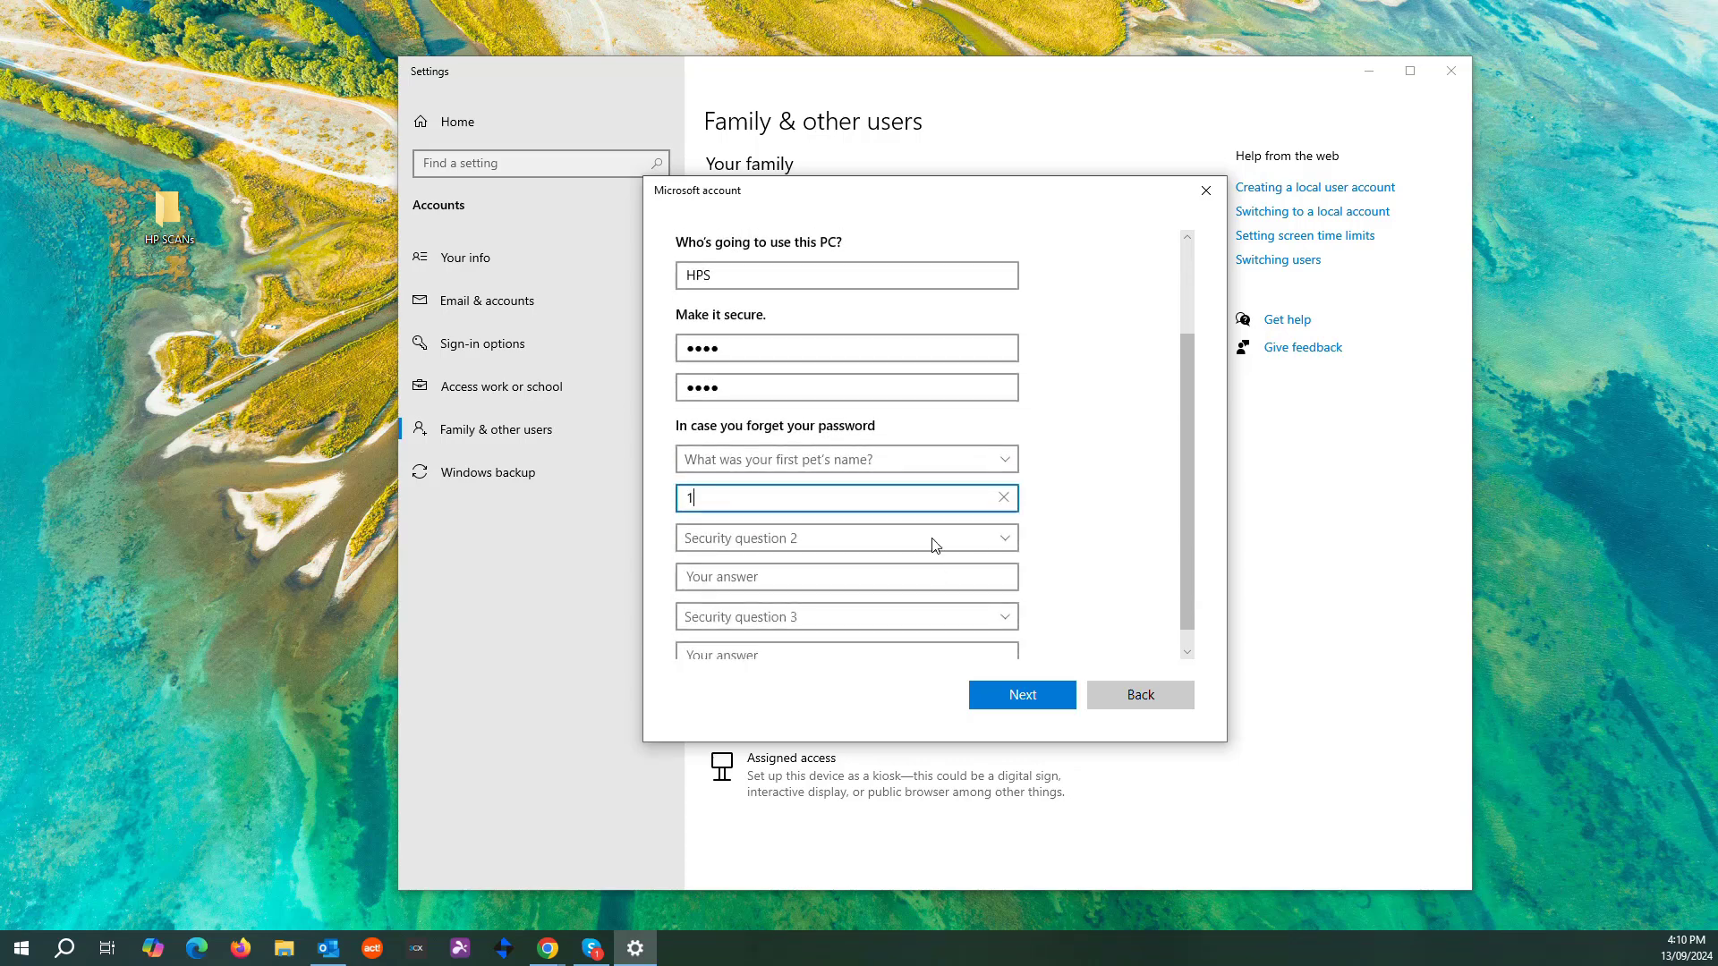
click(881, 540)
click(730, 582)
click(730, 582)
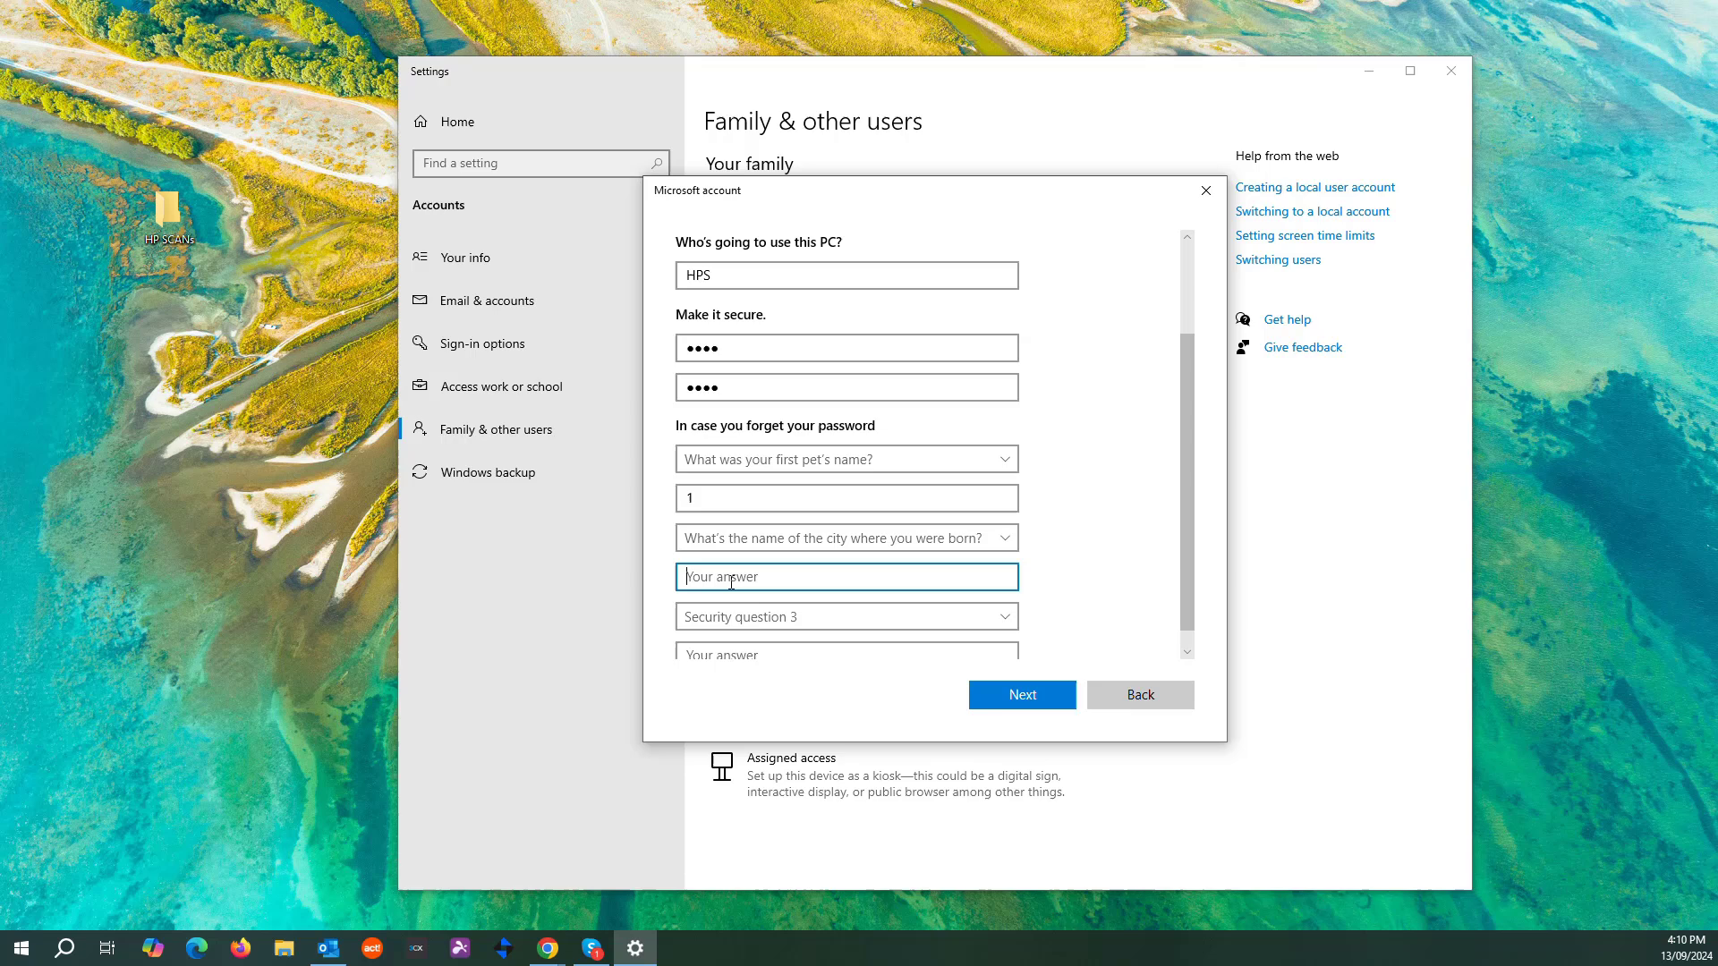
text(2)
click(915, 617)
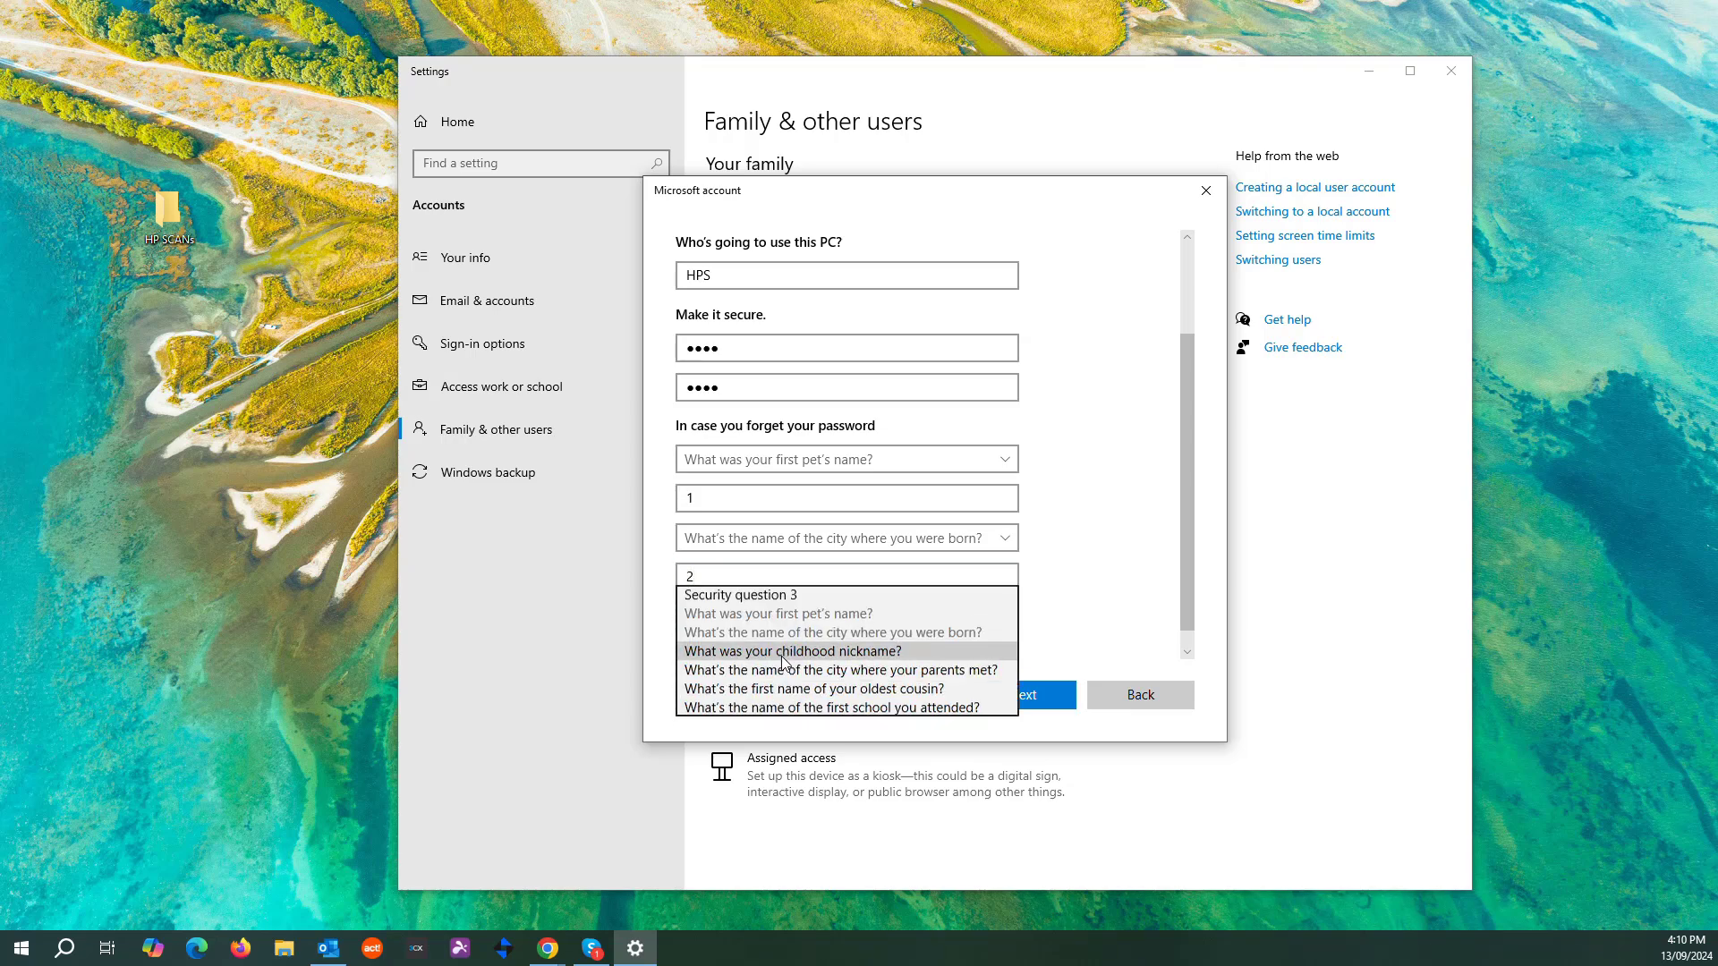
click(778, 654)
click(765, 653)
text(3)
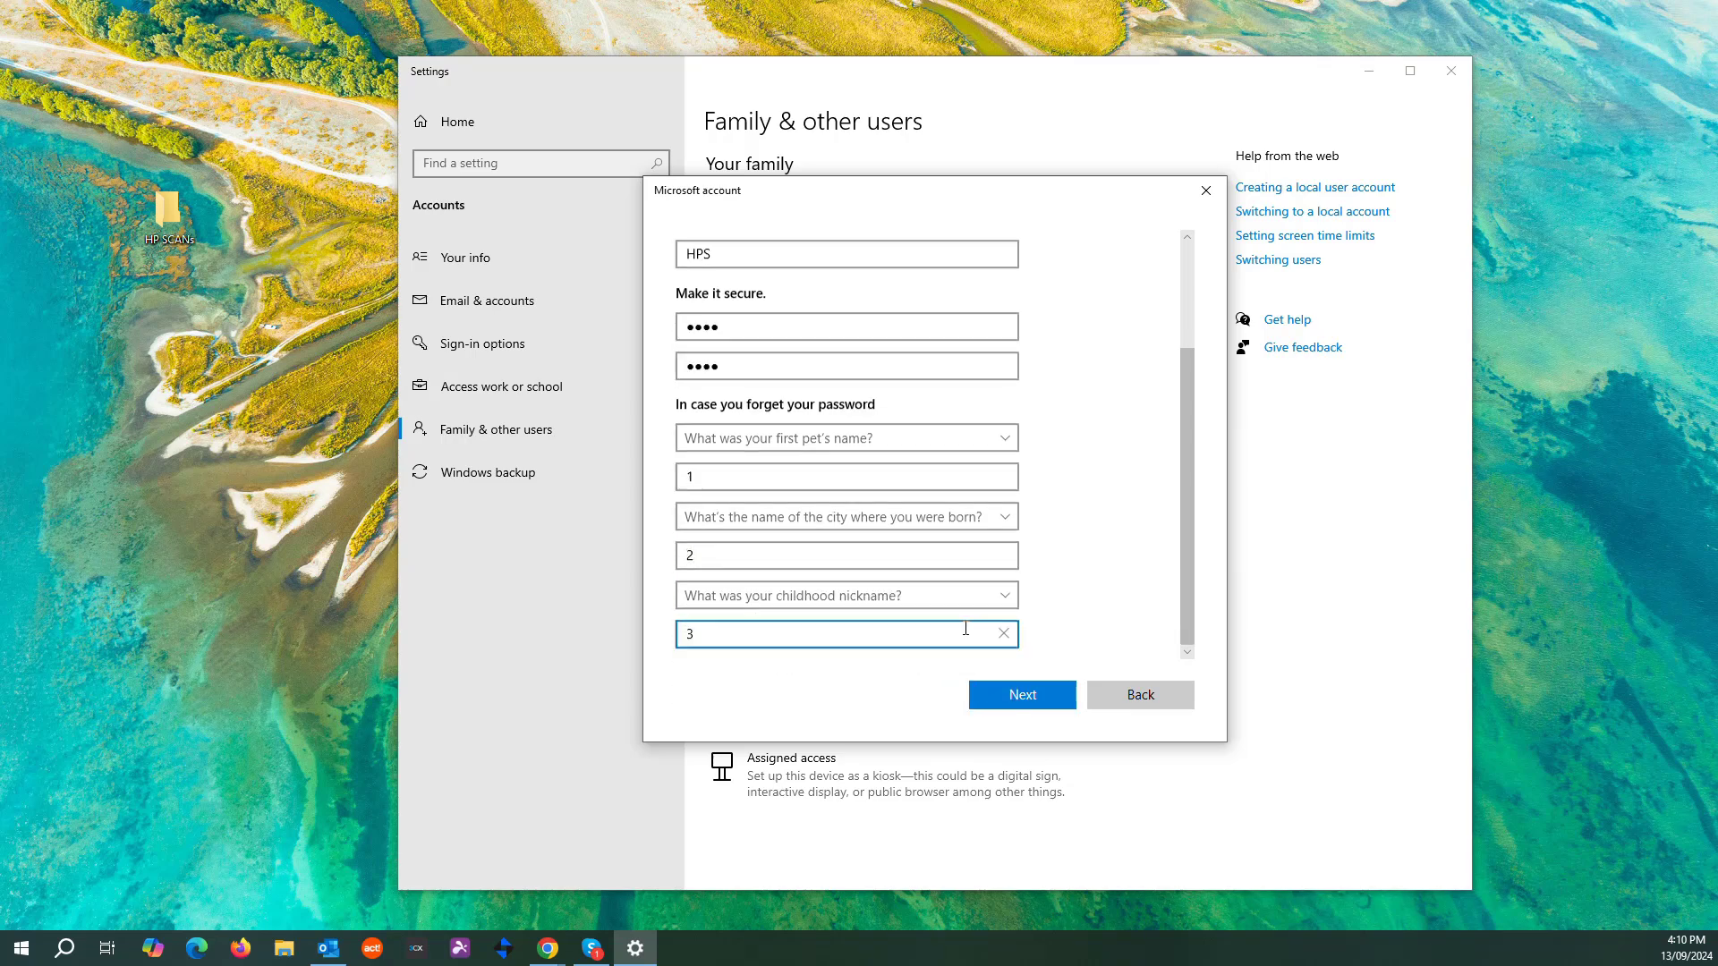
click(1020, 694)
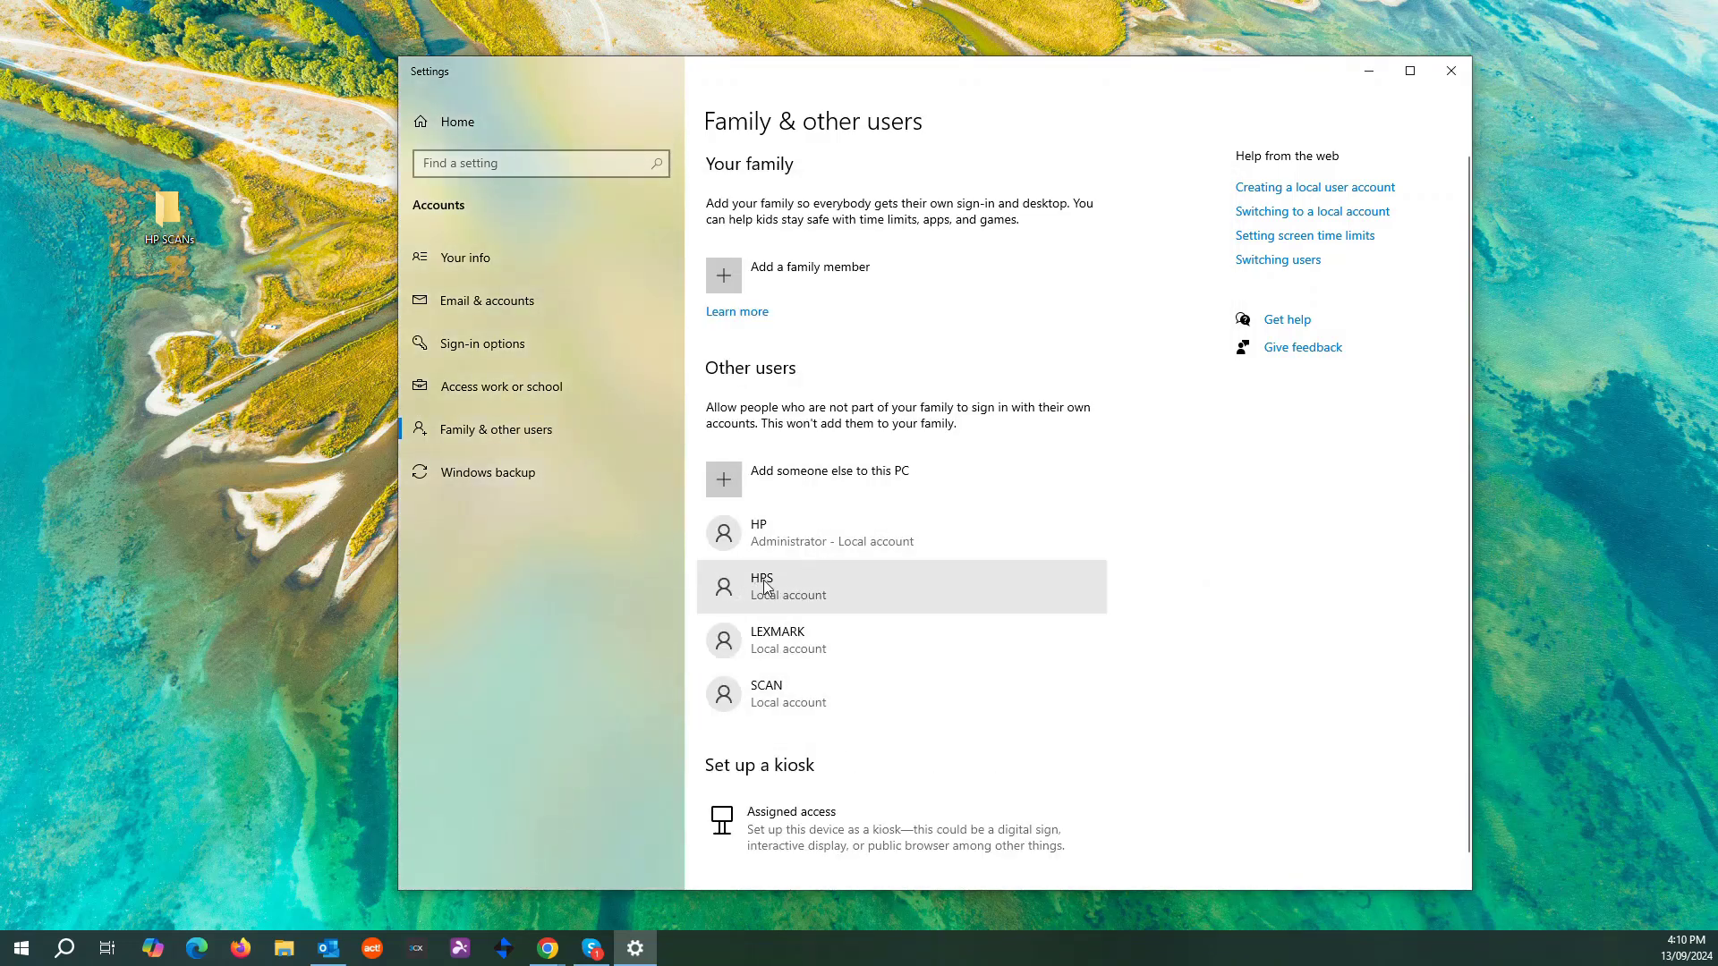
Step: Share the HP SCANs folder with user HPS, granting Read/Write permission
click(1450, 72)
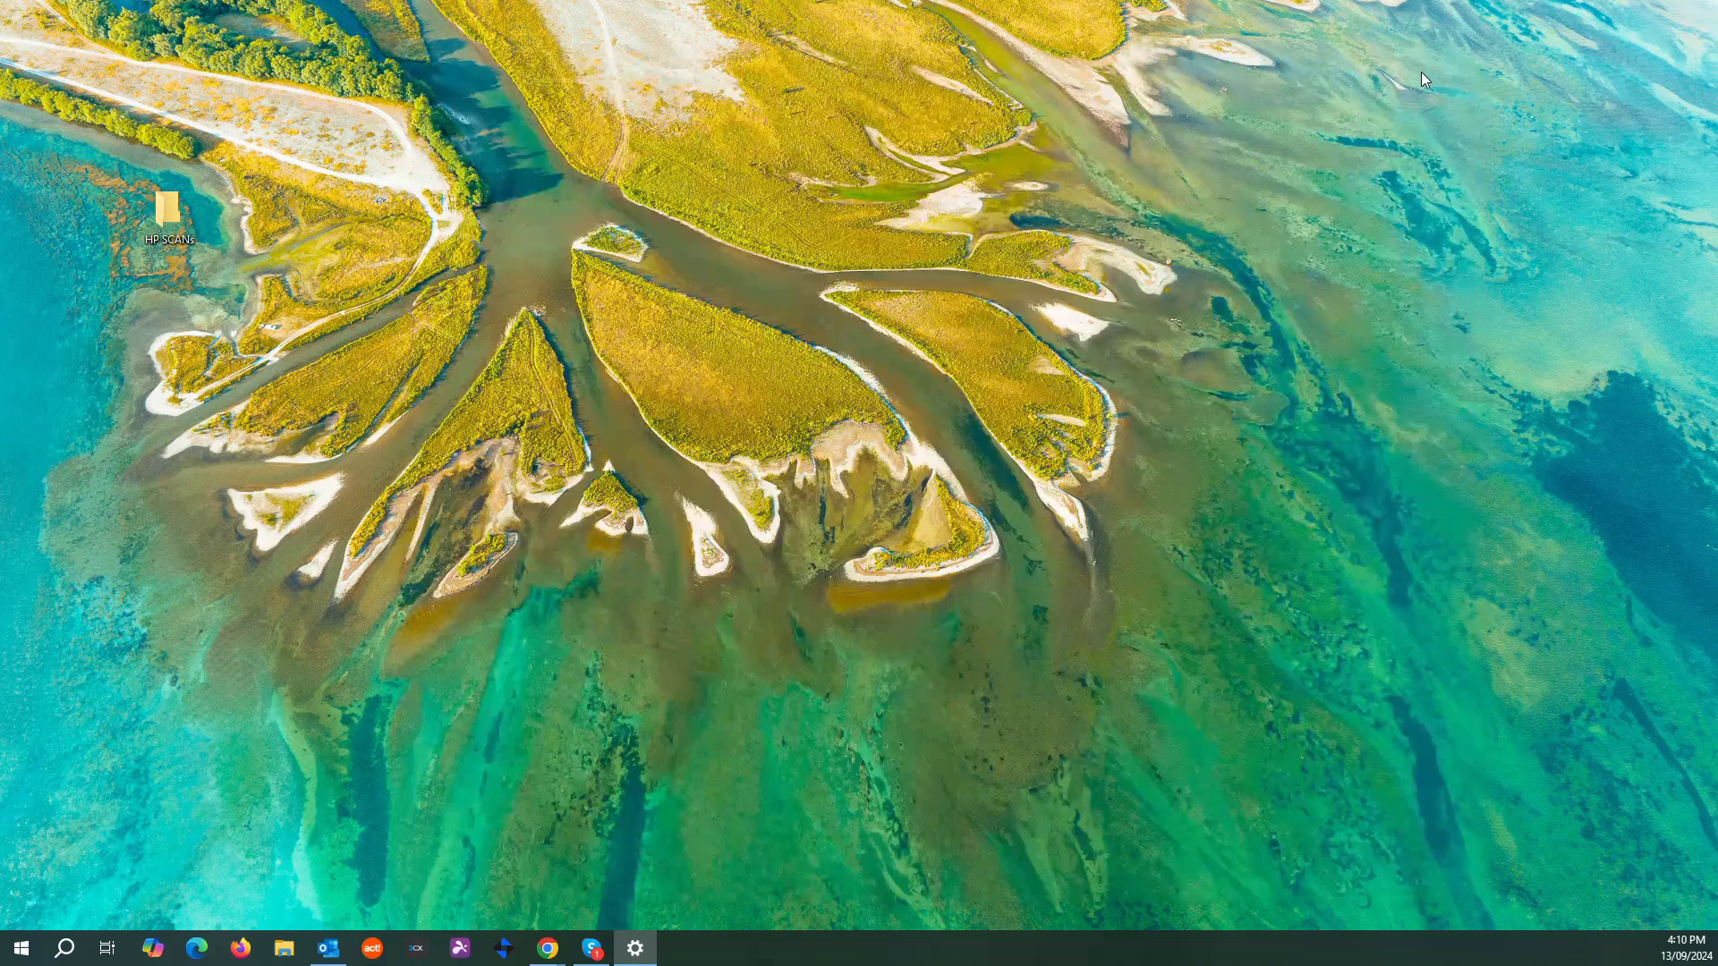
right_click(173, 227)
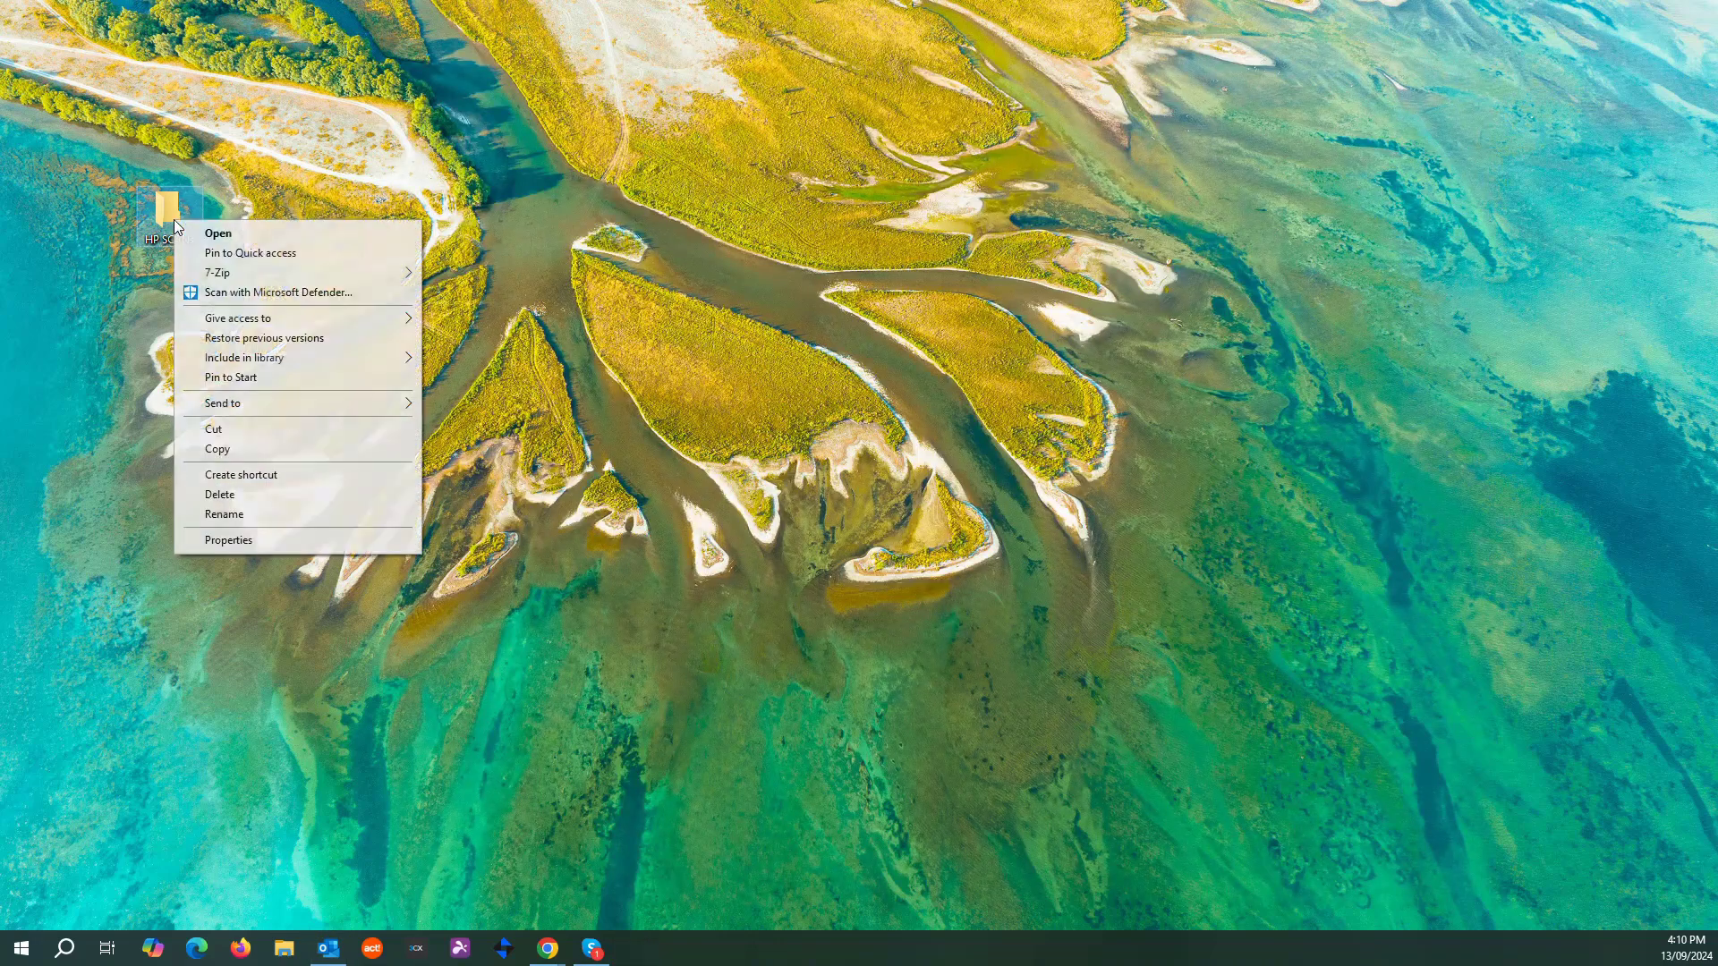
click(251, 541)
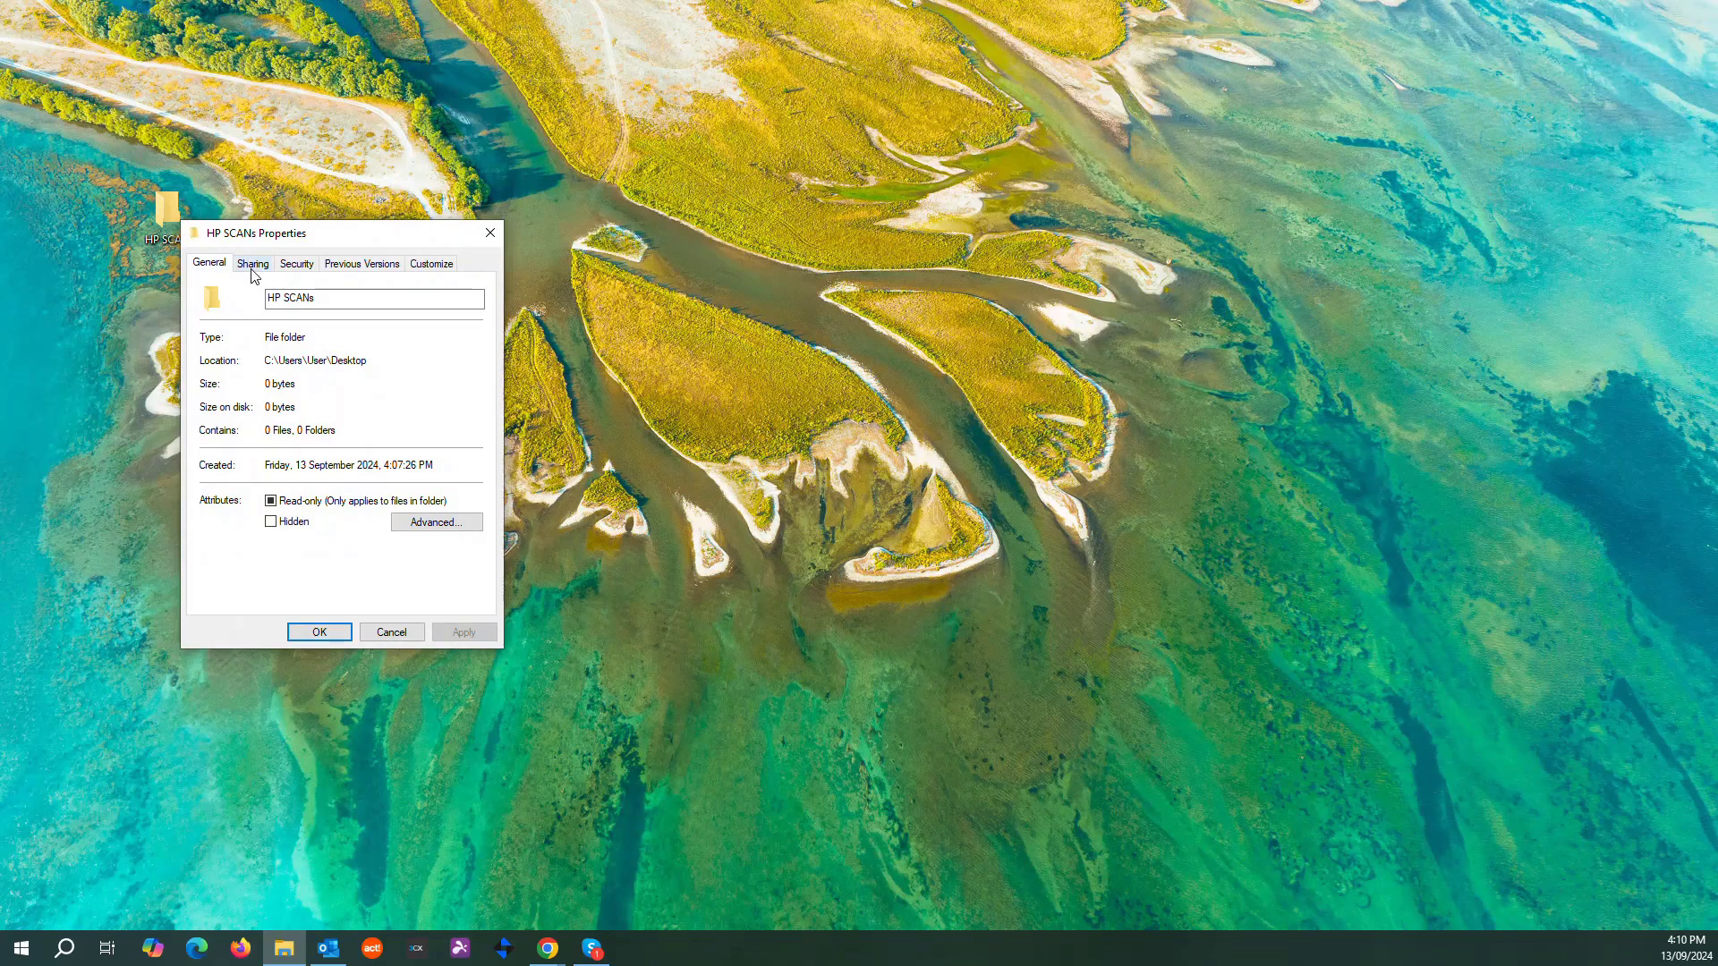
click(249, 266)
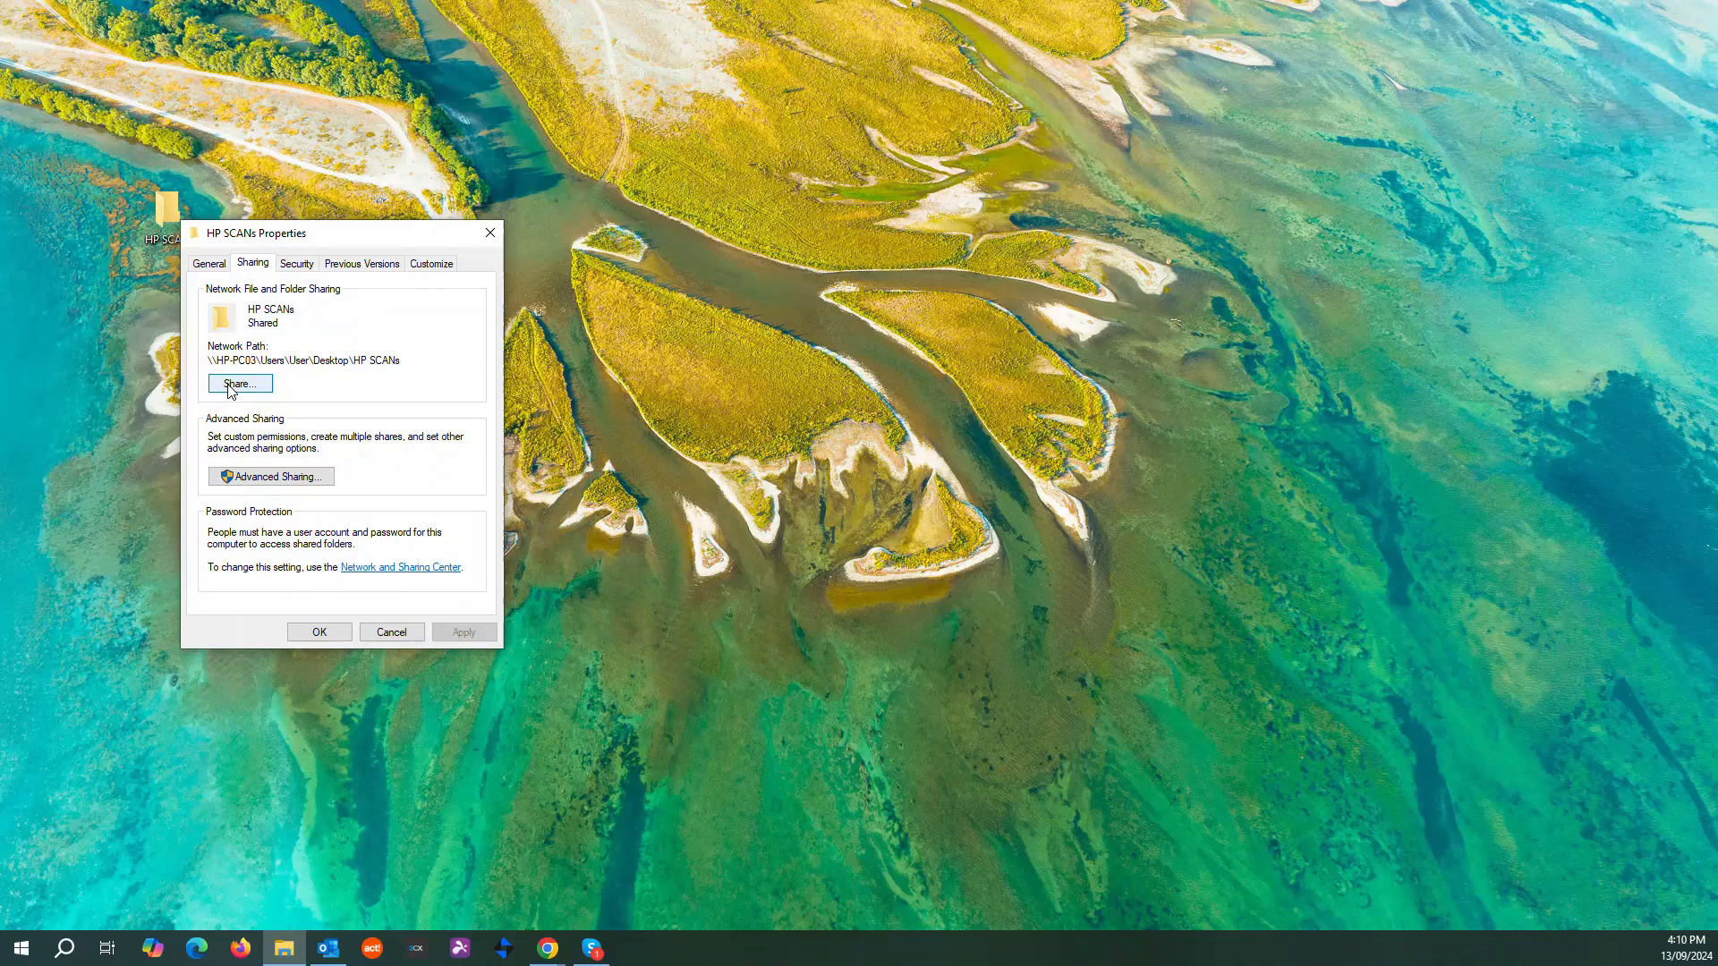
click(230, 386)
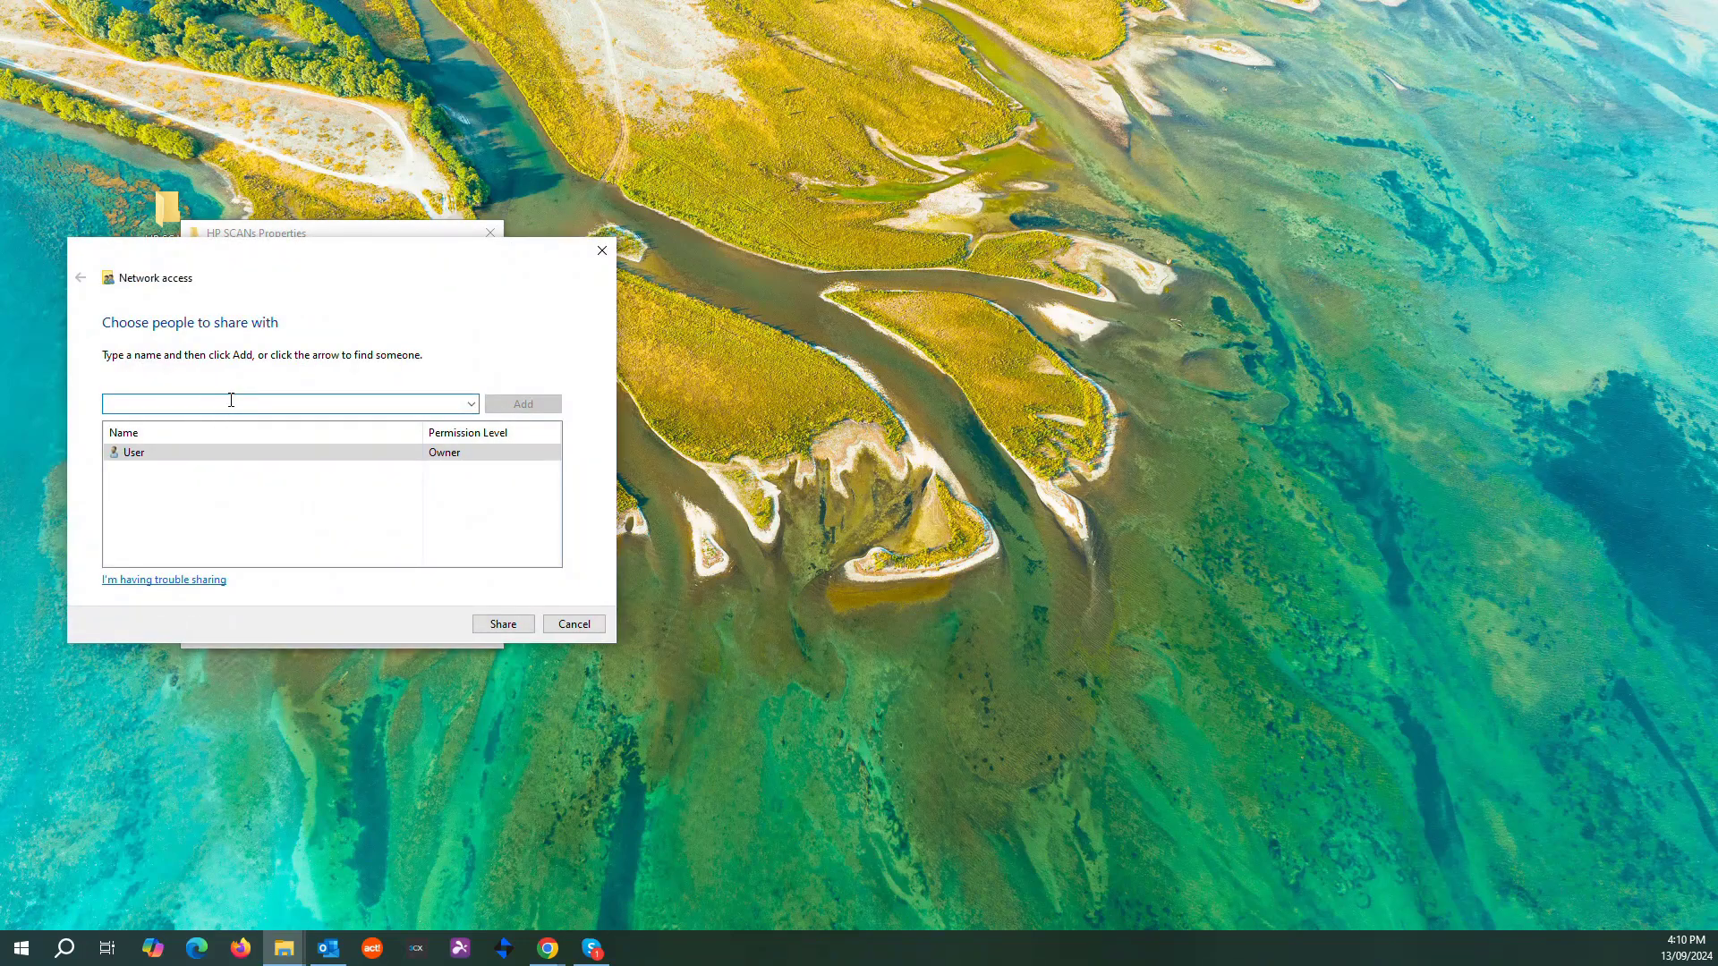
text(HPS)
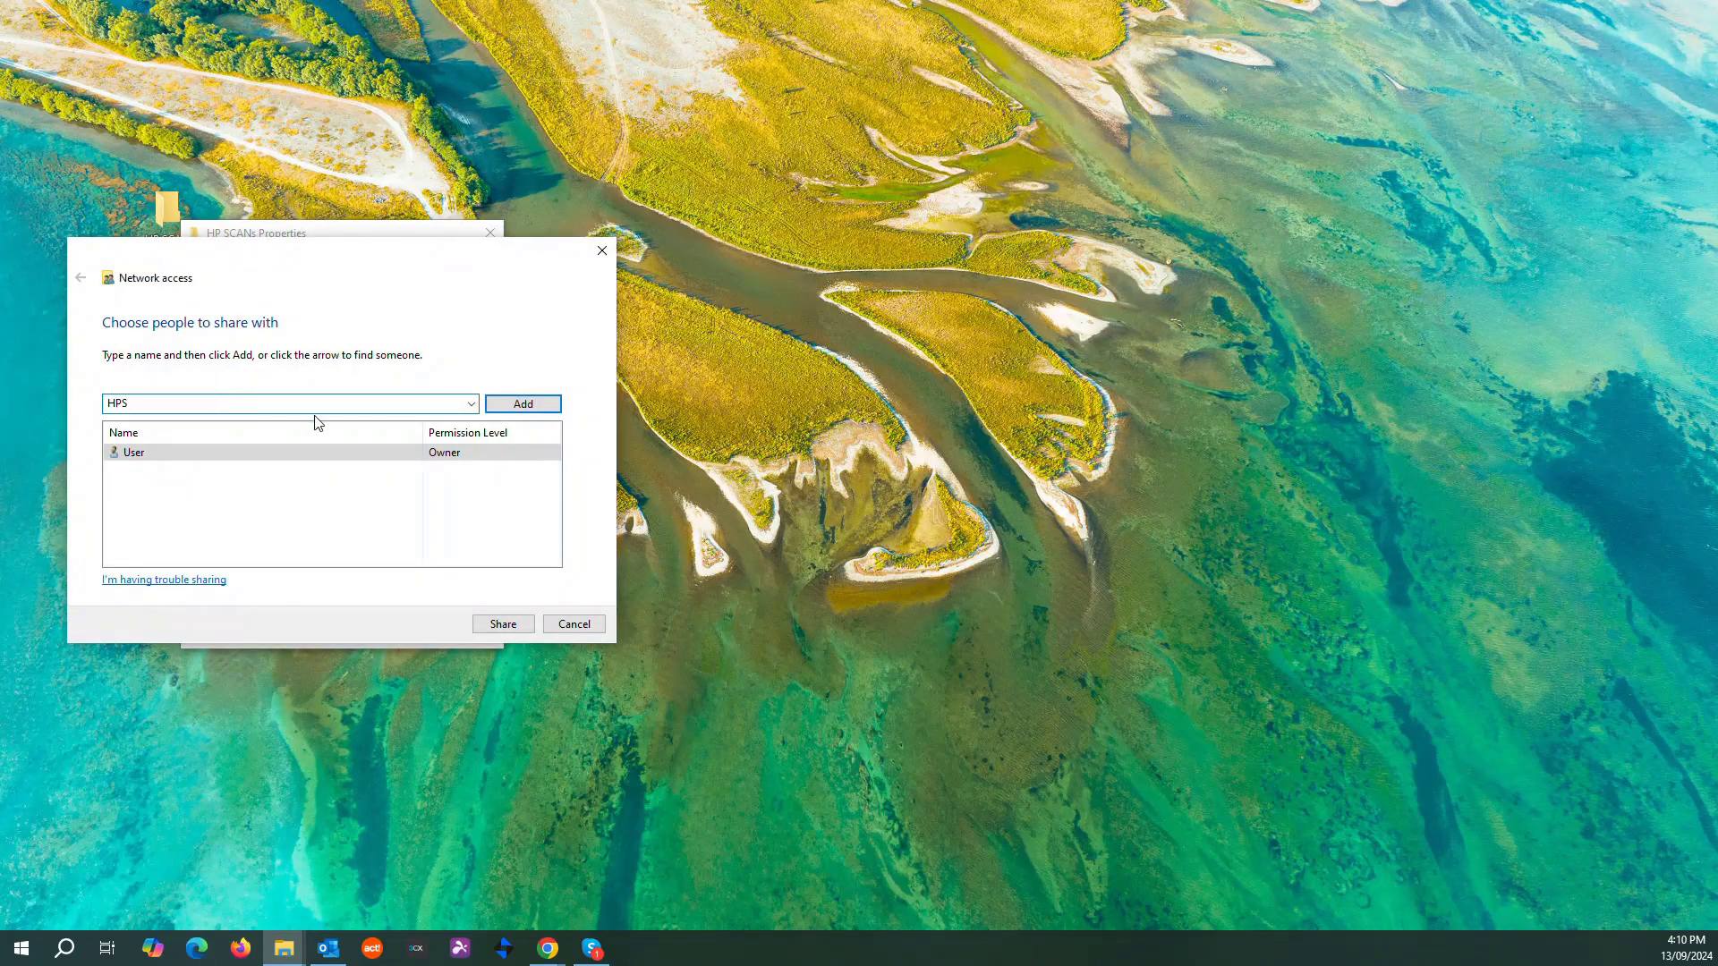
click(523, 403)
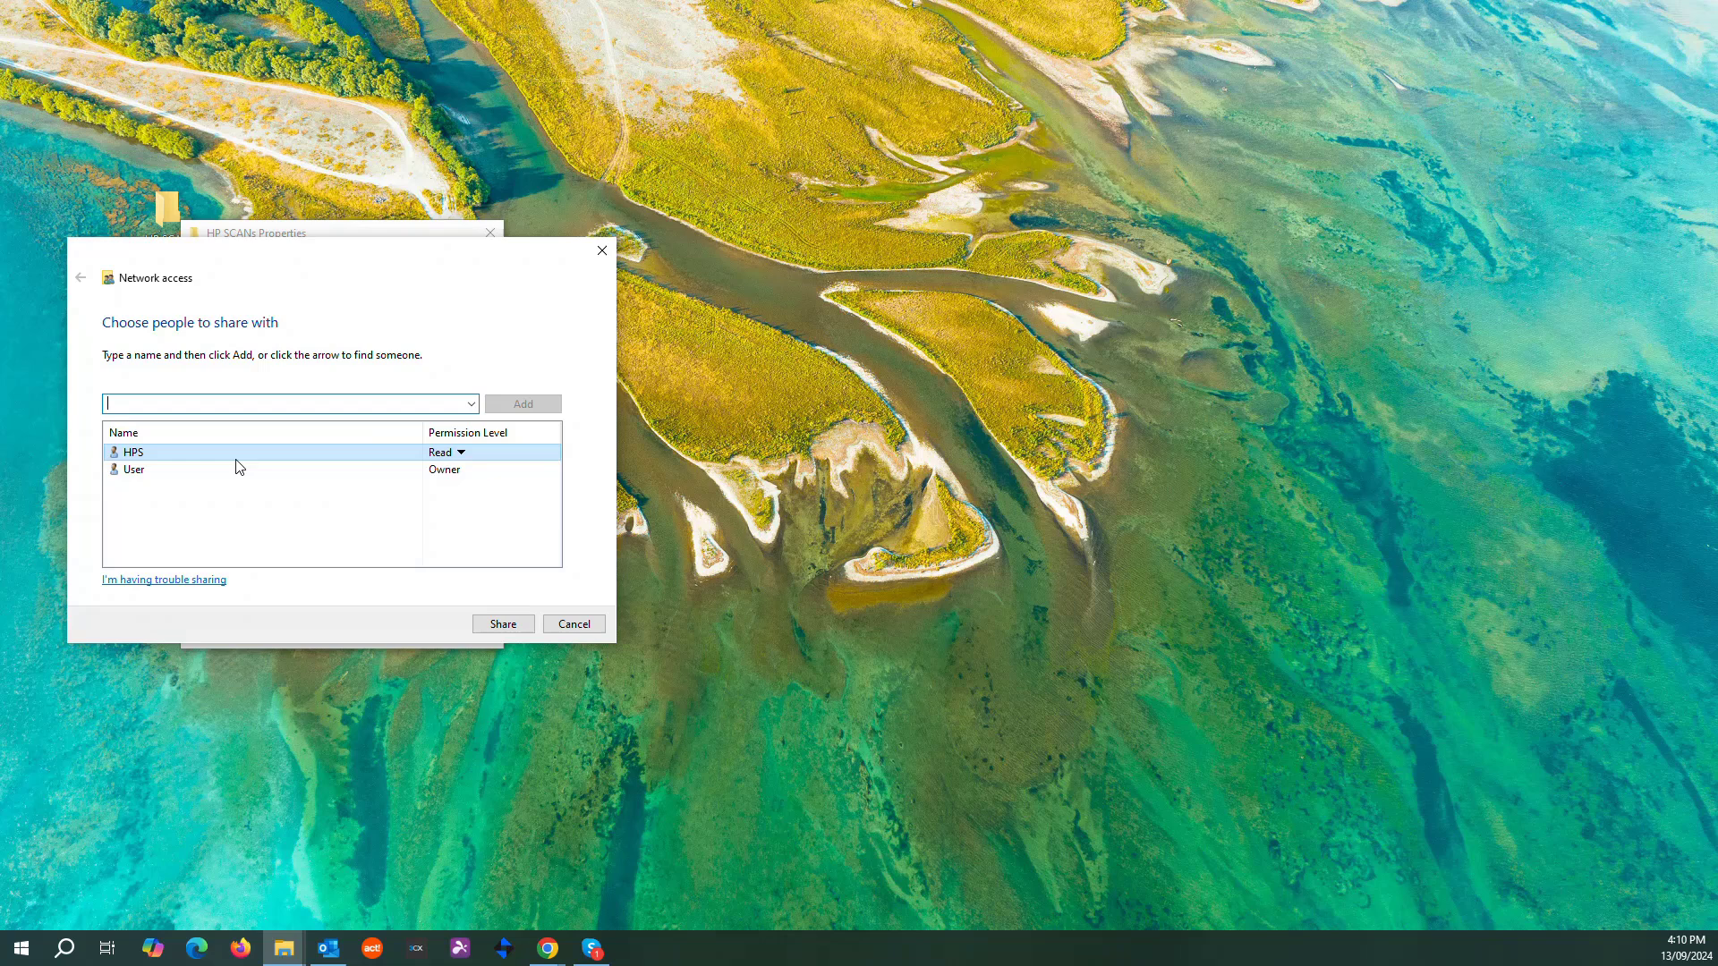
click(452, 454)
click(517, 472)
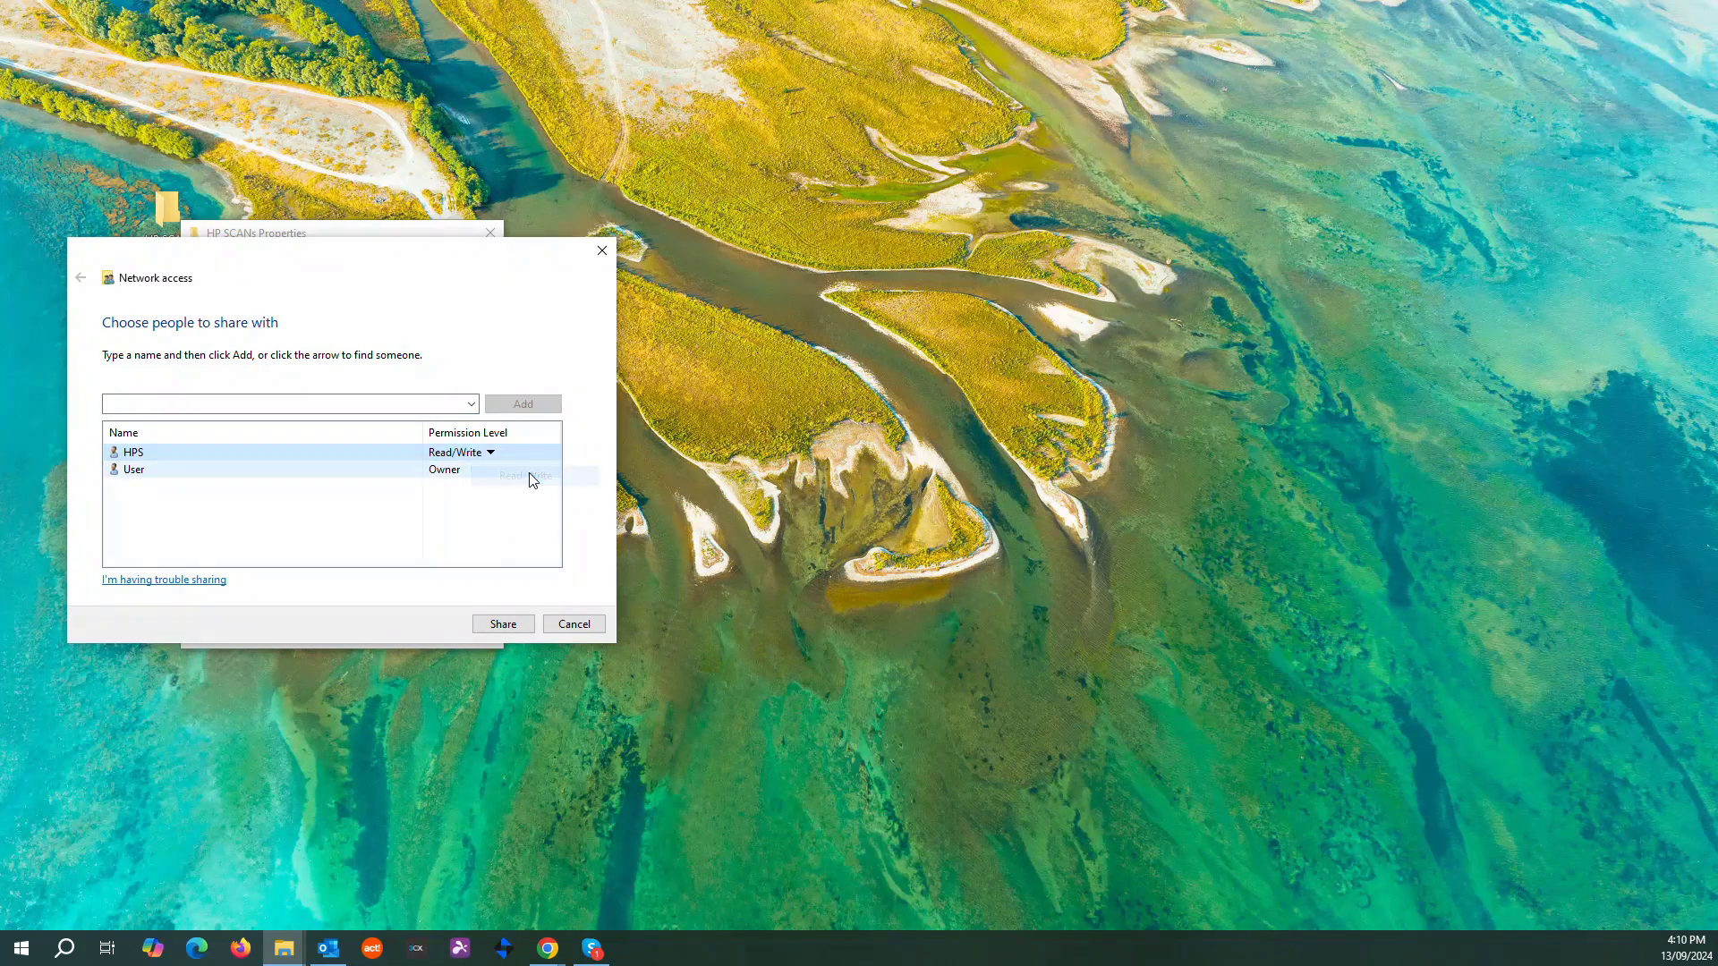
click(509, 625)
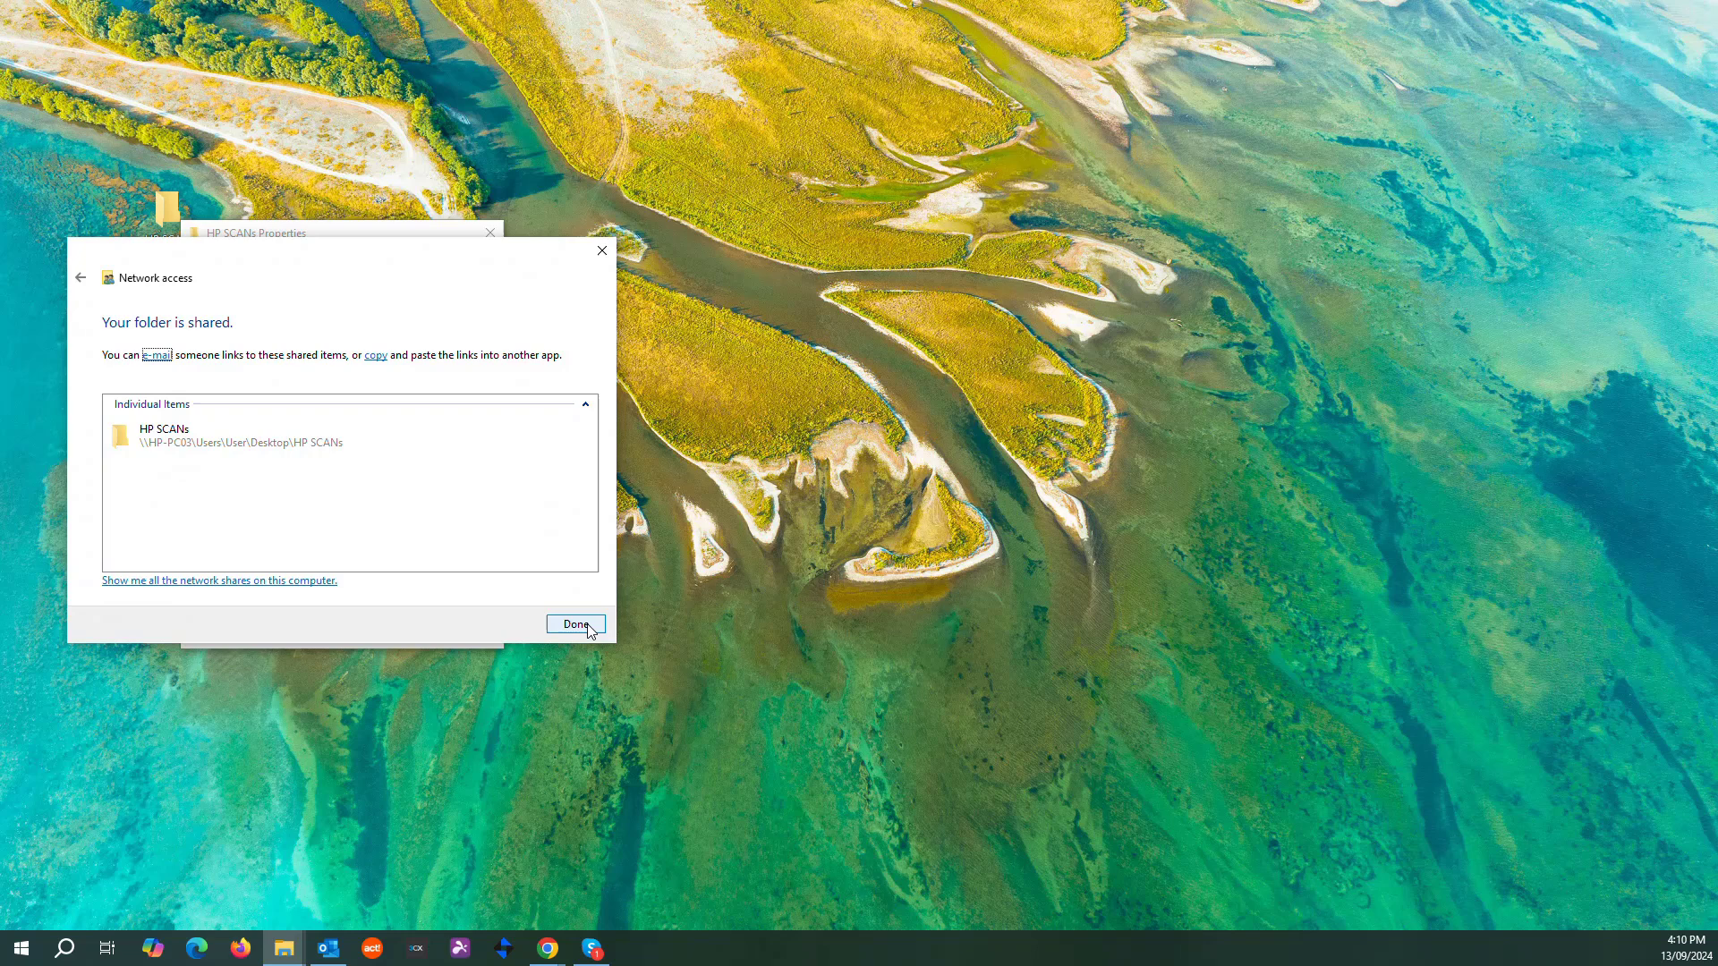
click(575, 625)
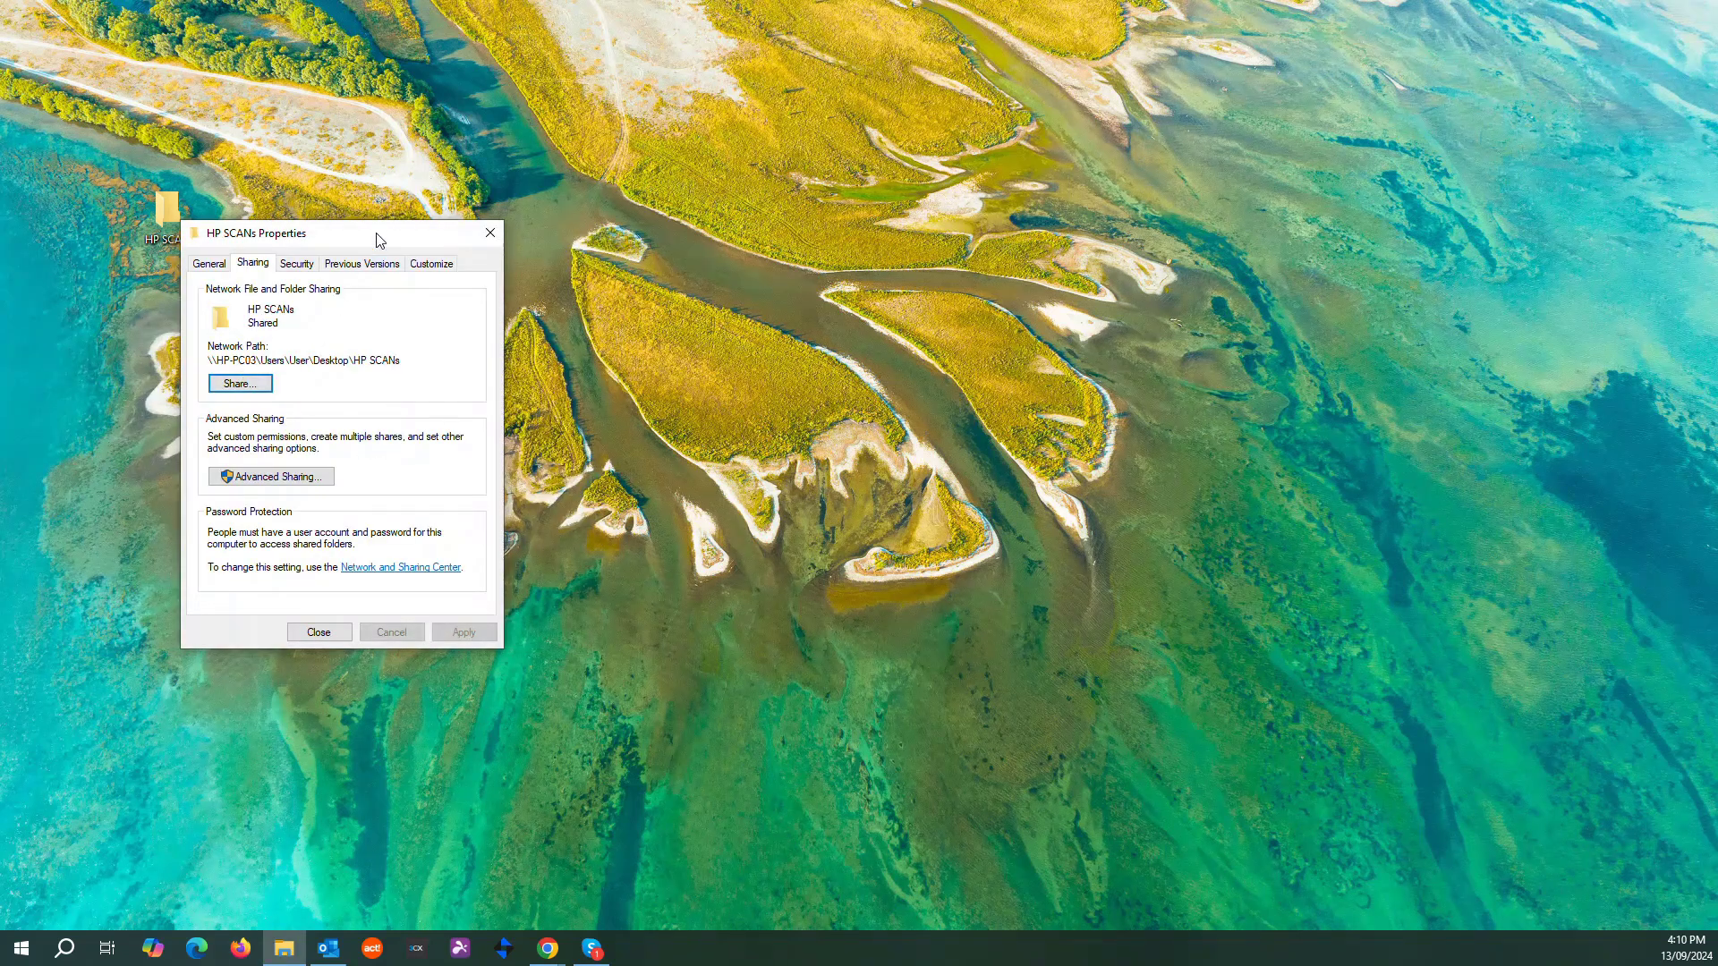
Step: Move the Properties window aside and bring back the printer page, then minimise Chrome
drag(376, 239, 289, 278)
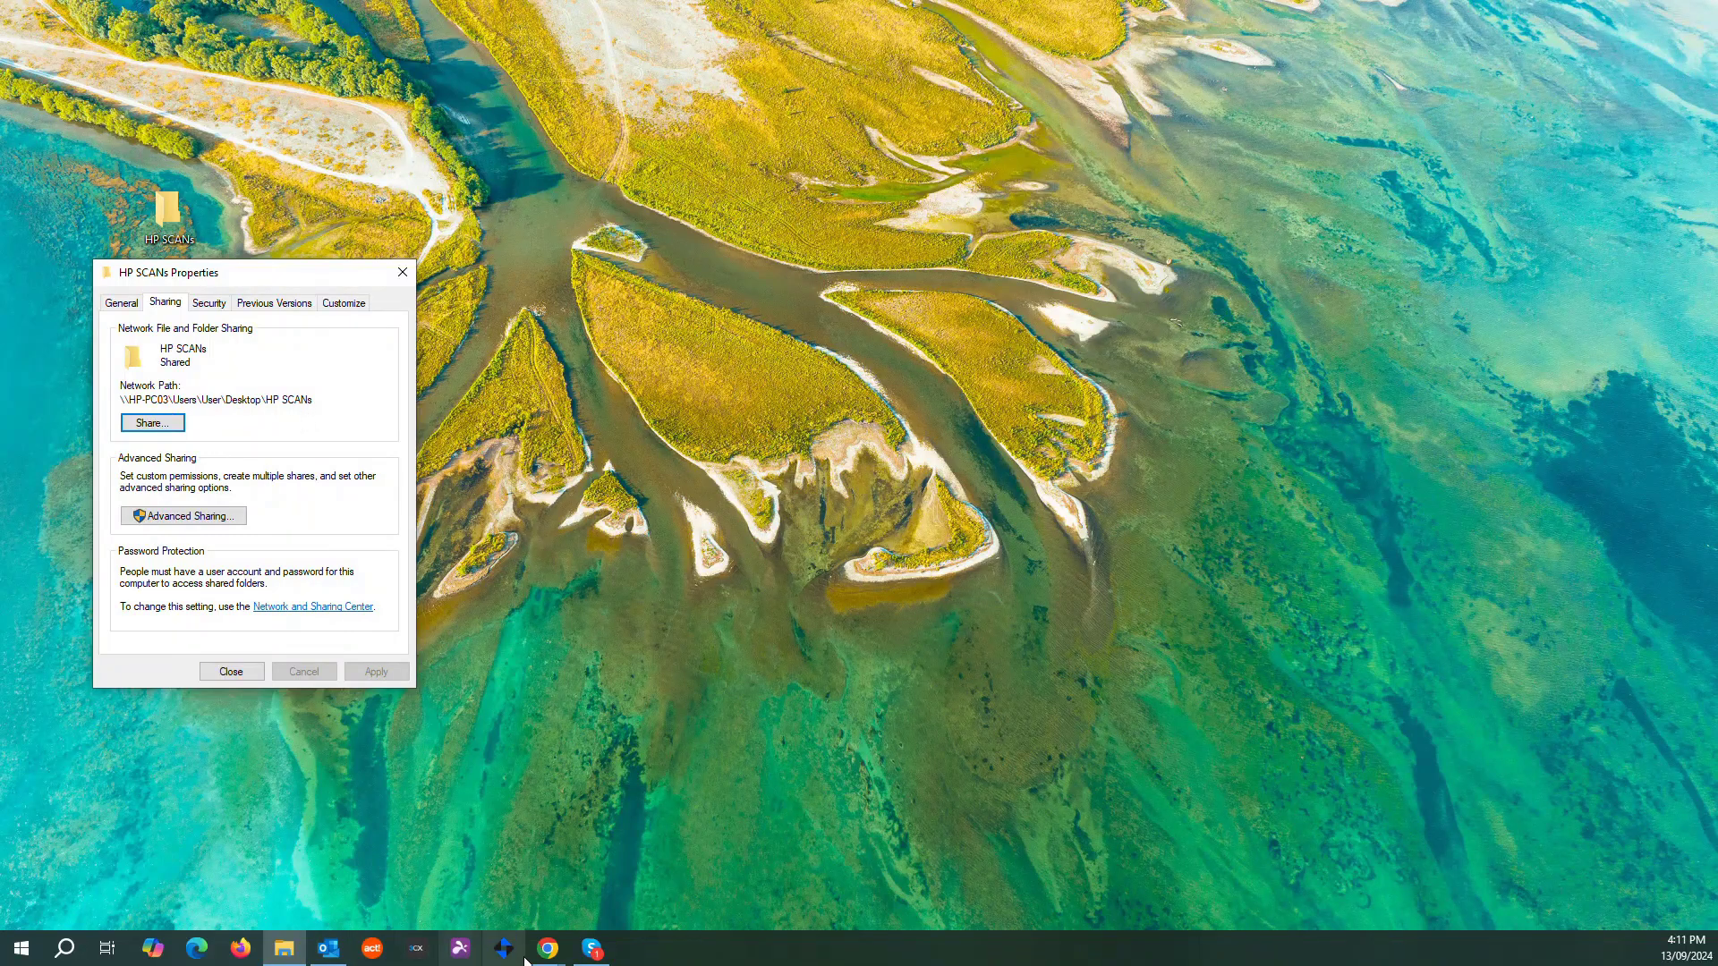
mouse_move(568, 953)
click(632, 882)
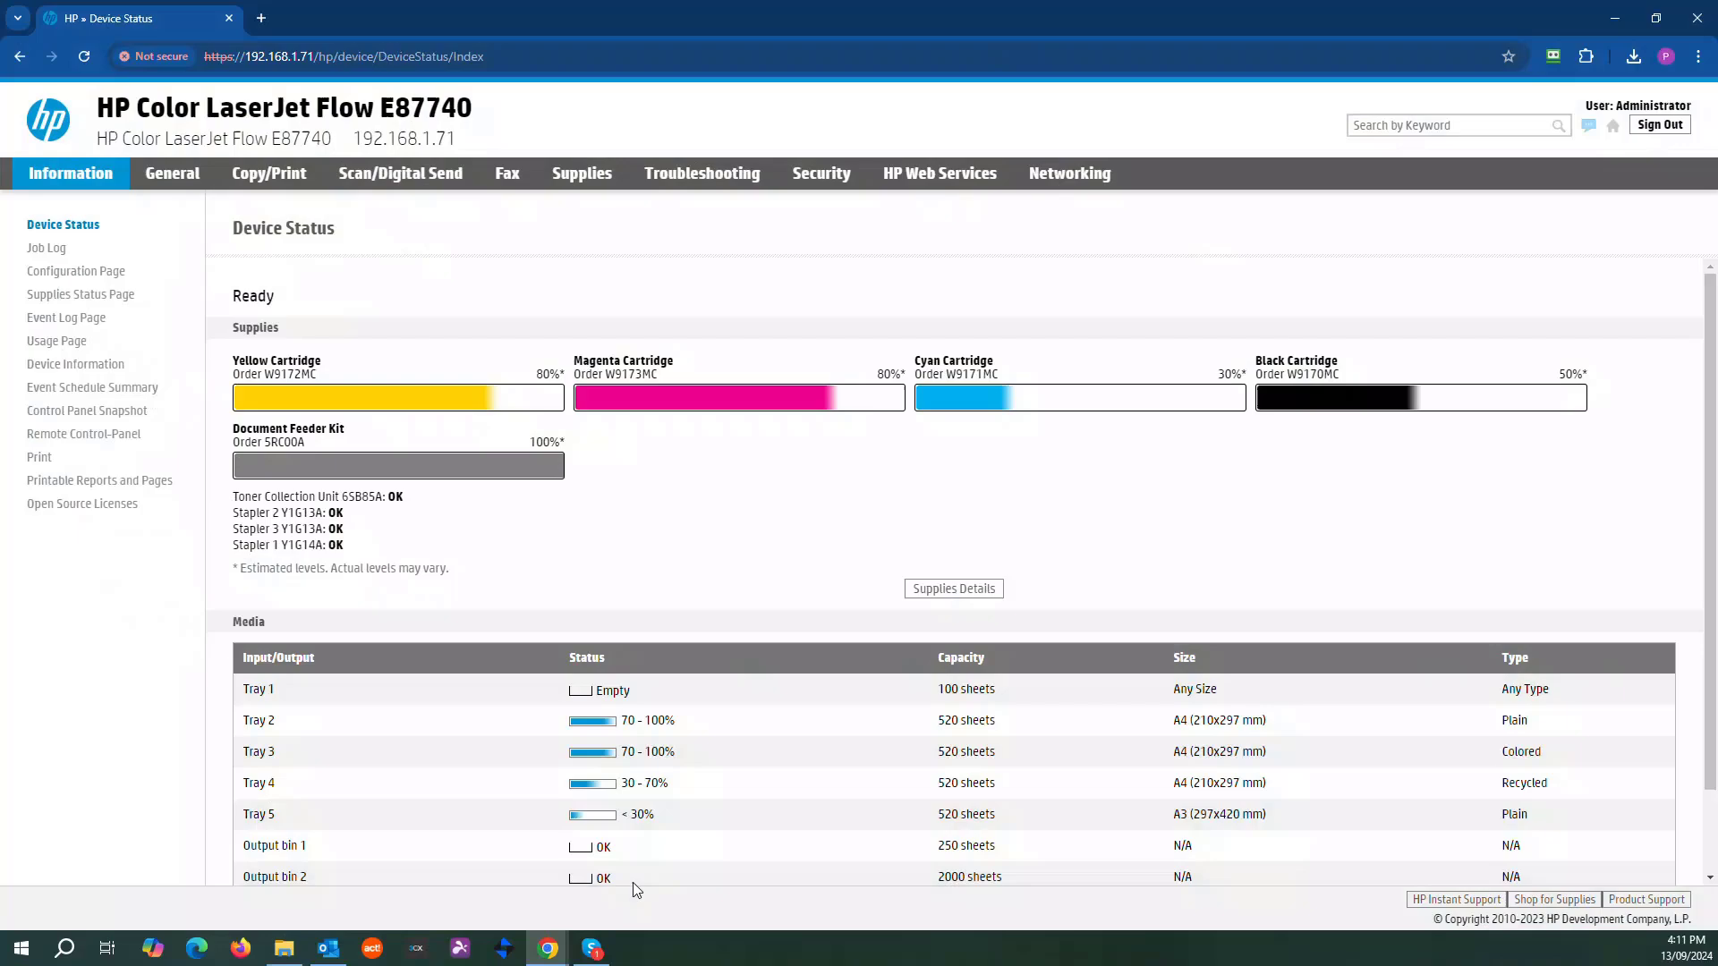
click(1615, 18)
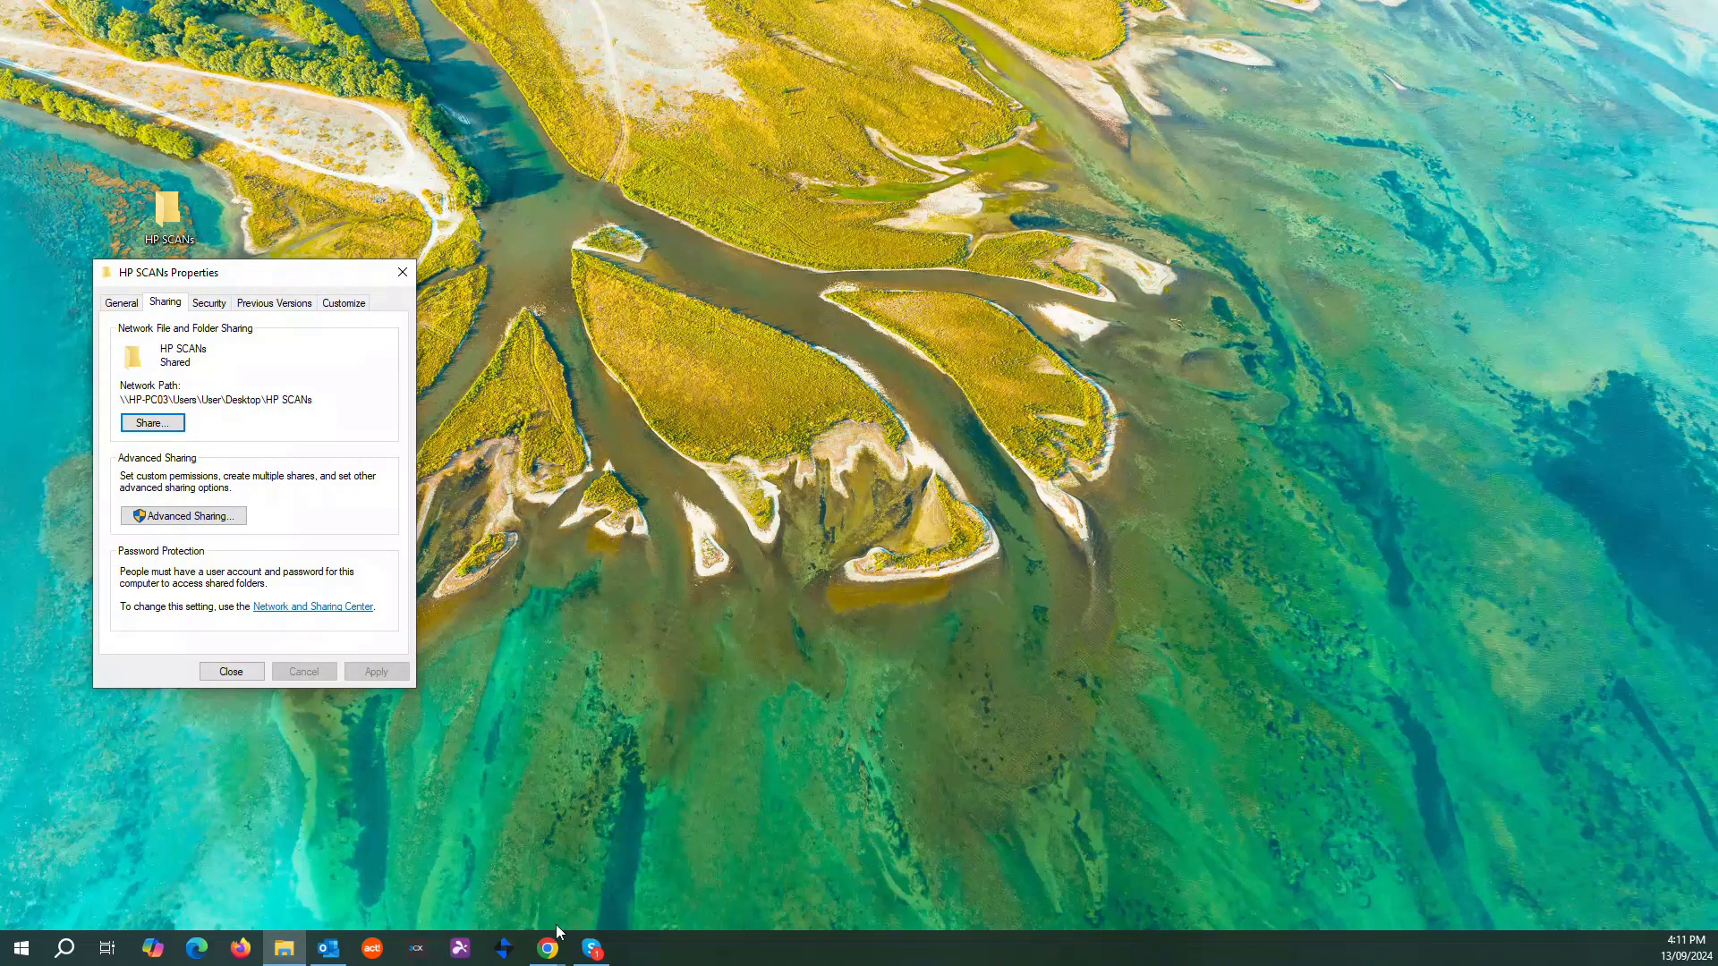
Step: Add a Scan to Network Folder Quick Set named HP SCAN that starts when the user presses Start
mouse_move(555, 939)
click(617, 902)
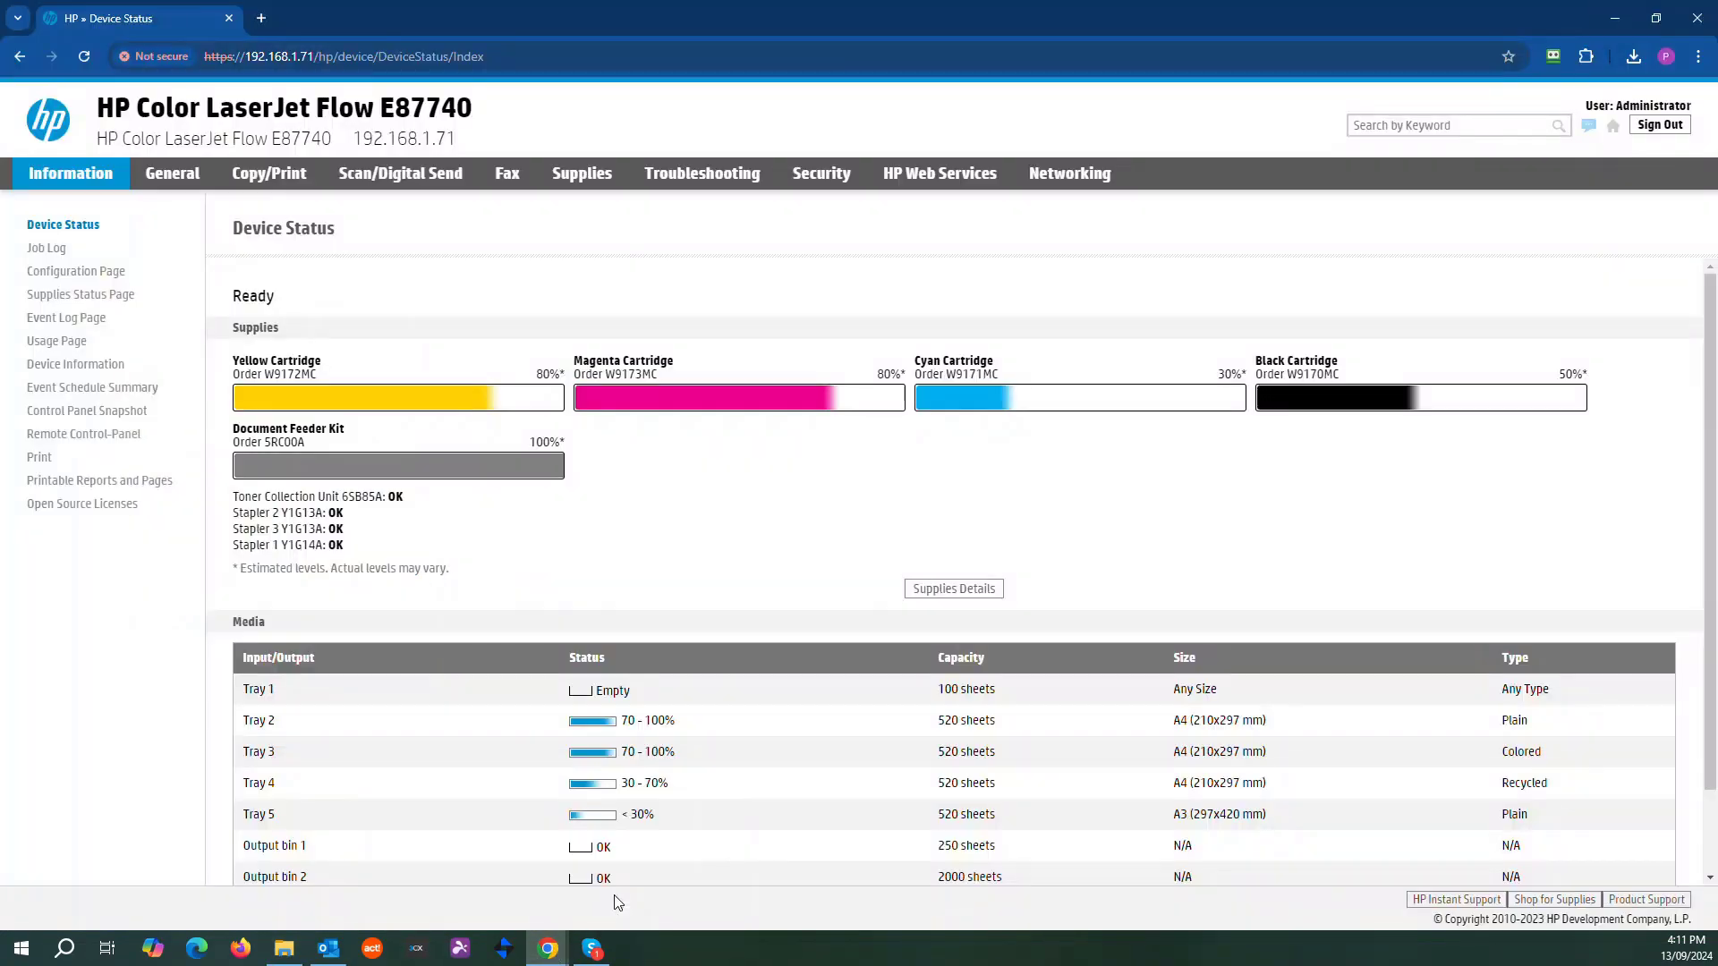
click(391, 182)
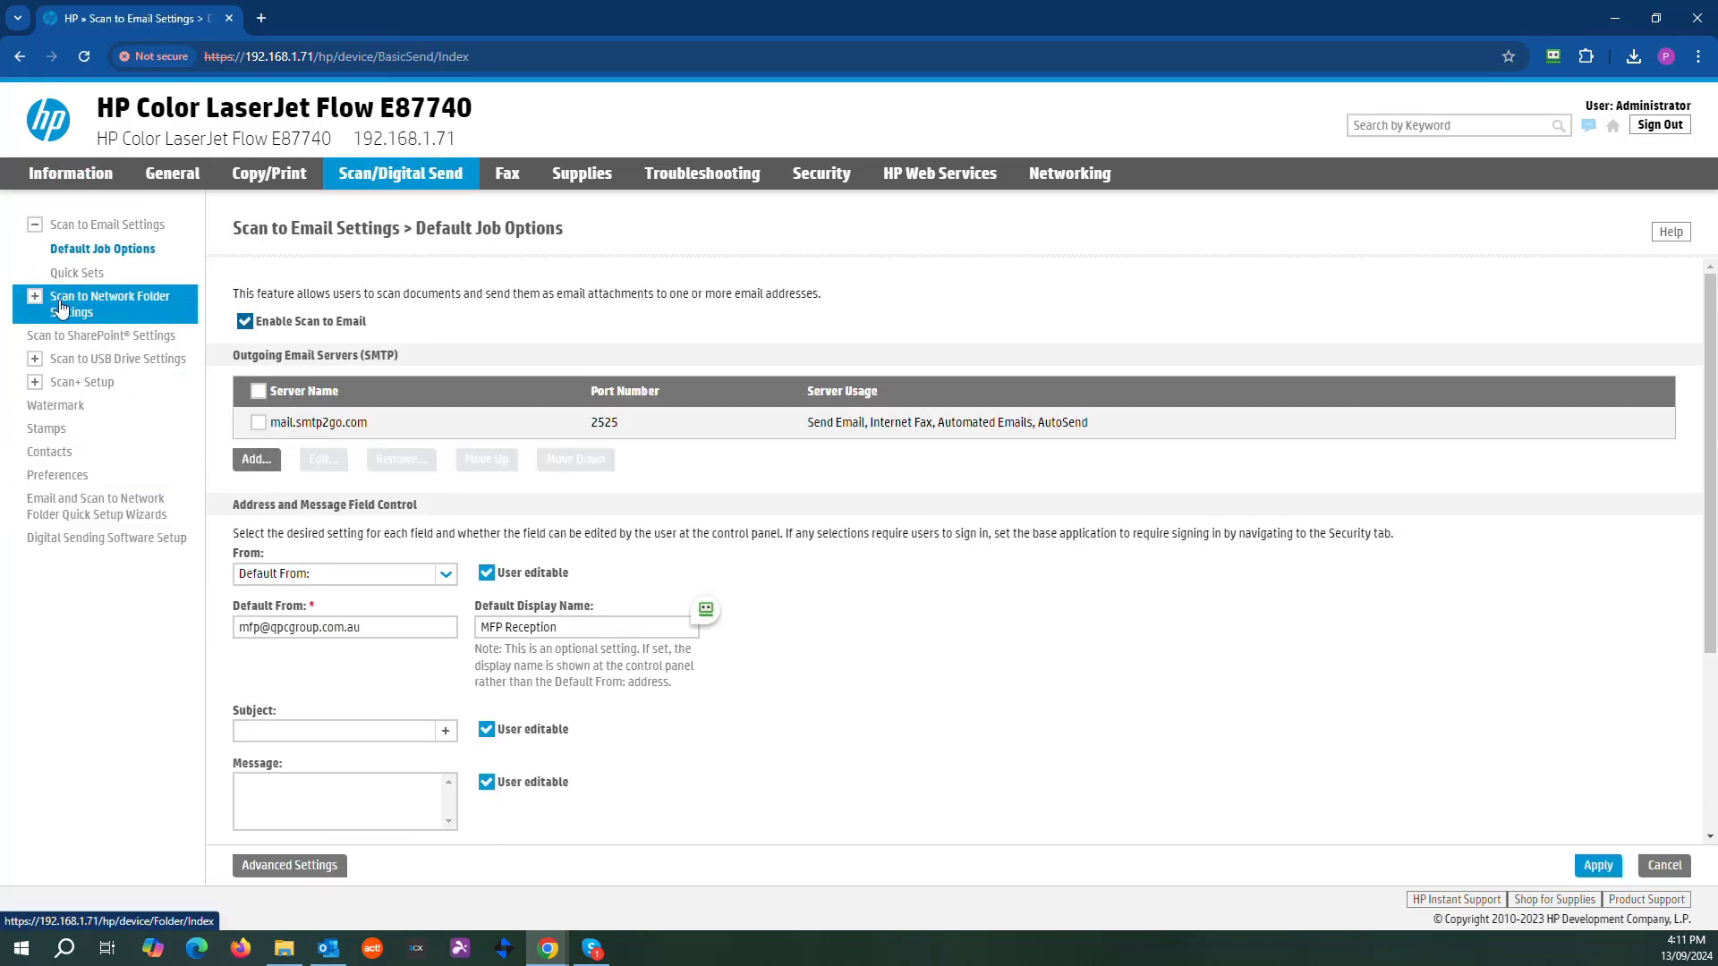
click(104, 302)
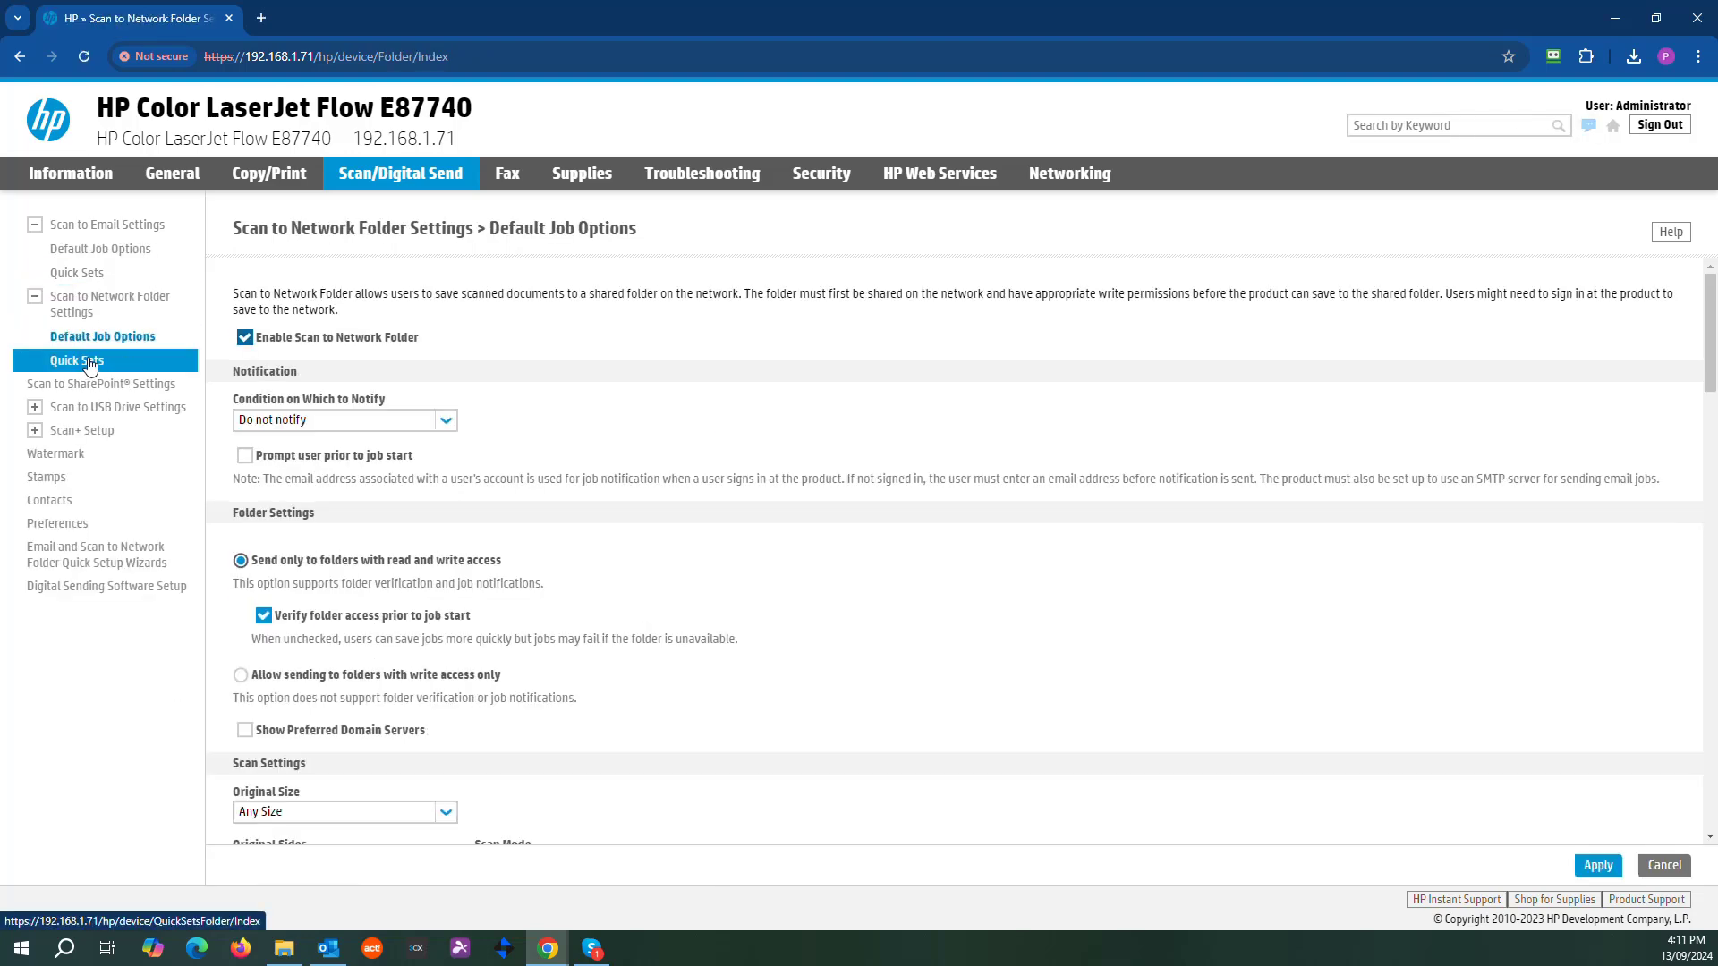
click(86, 365)
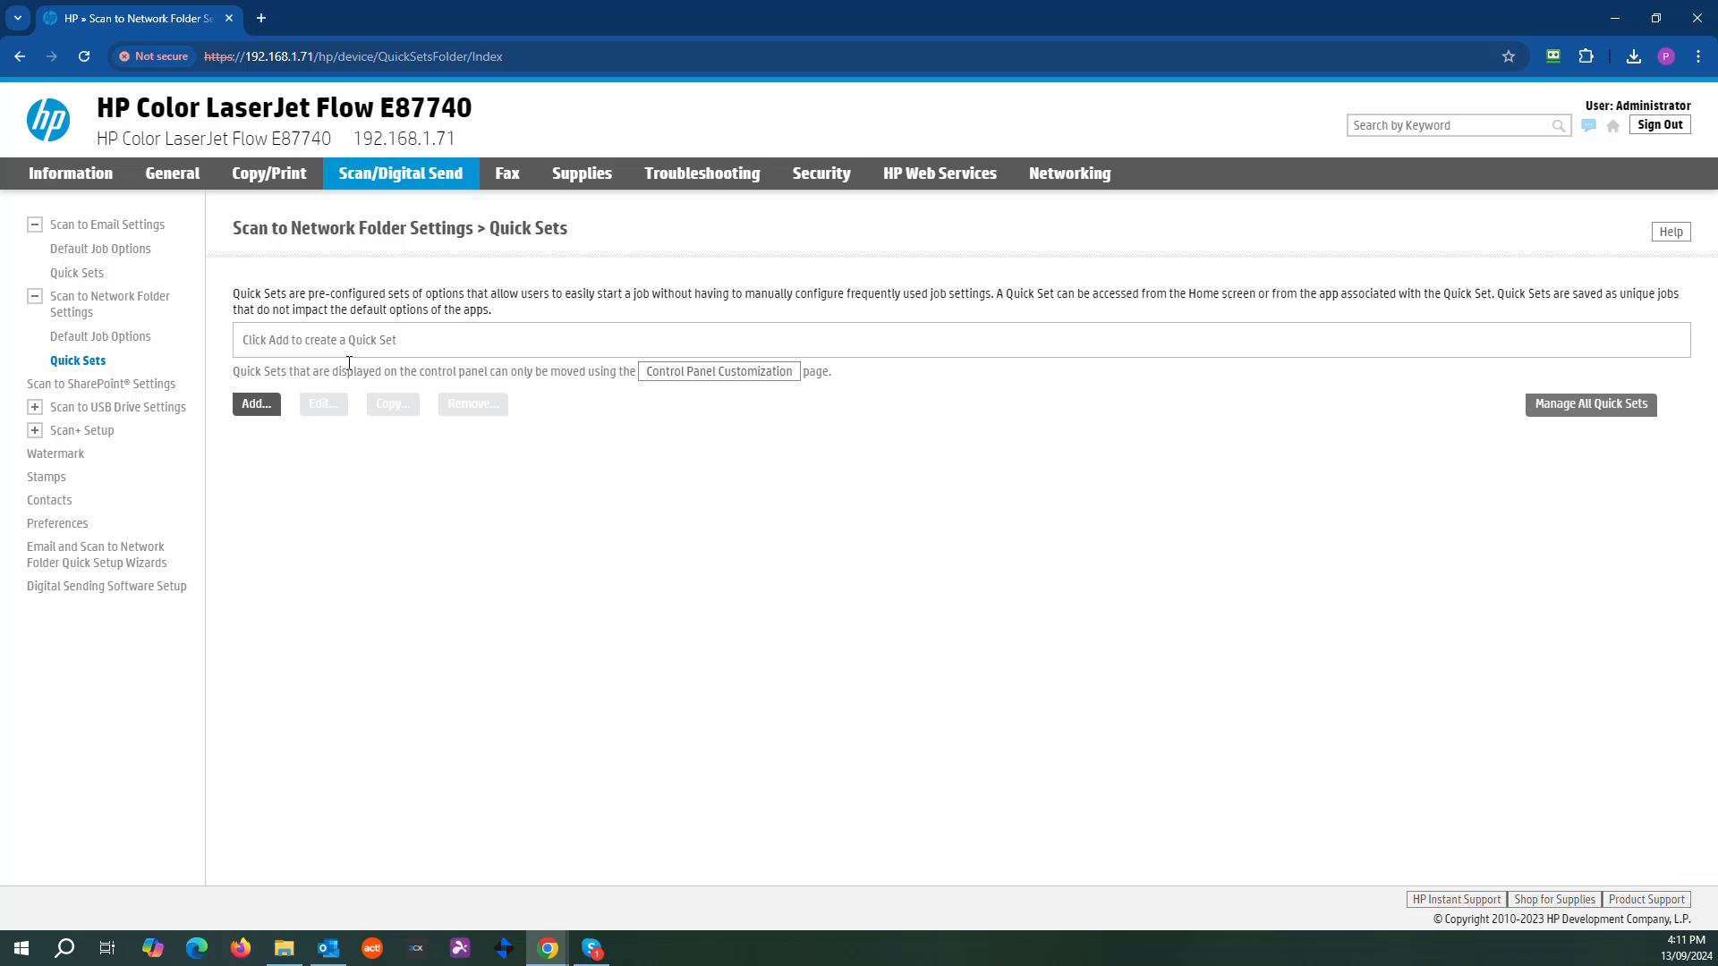
click(261, 409)
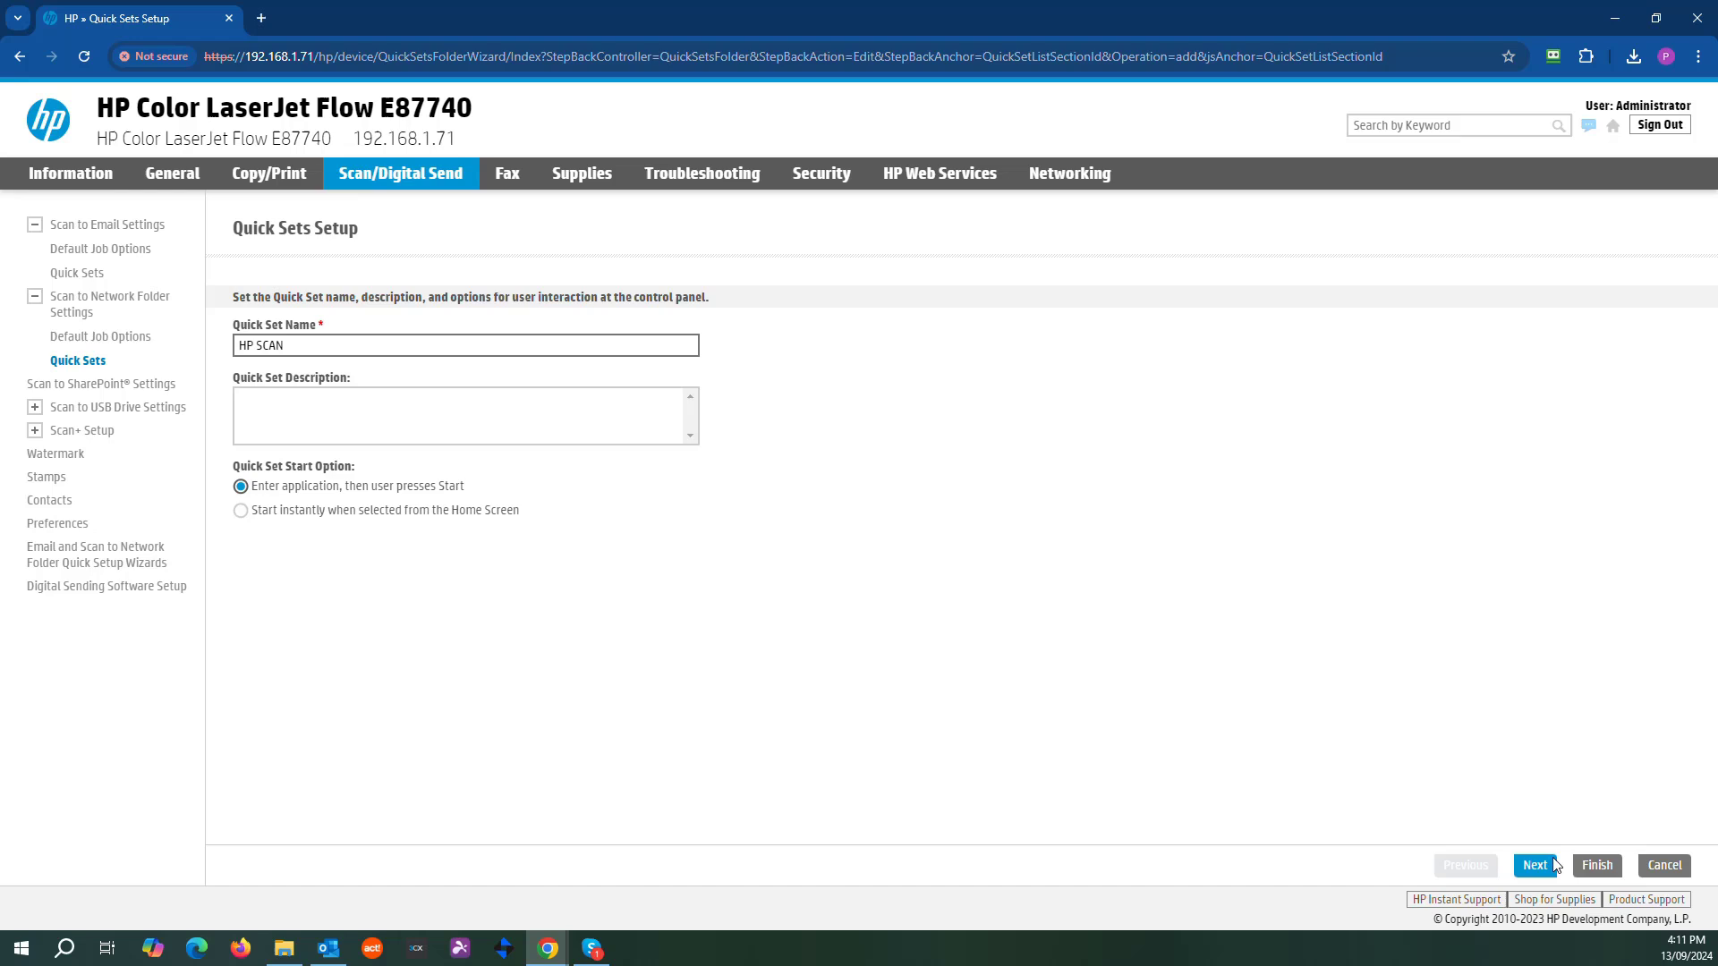
click(282, 512)
click(272, 488)
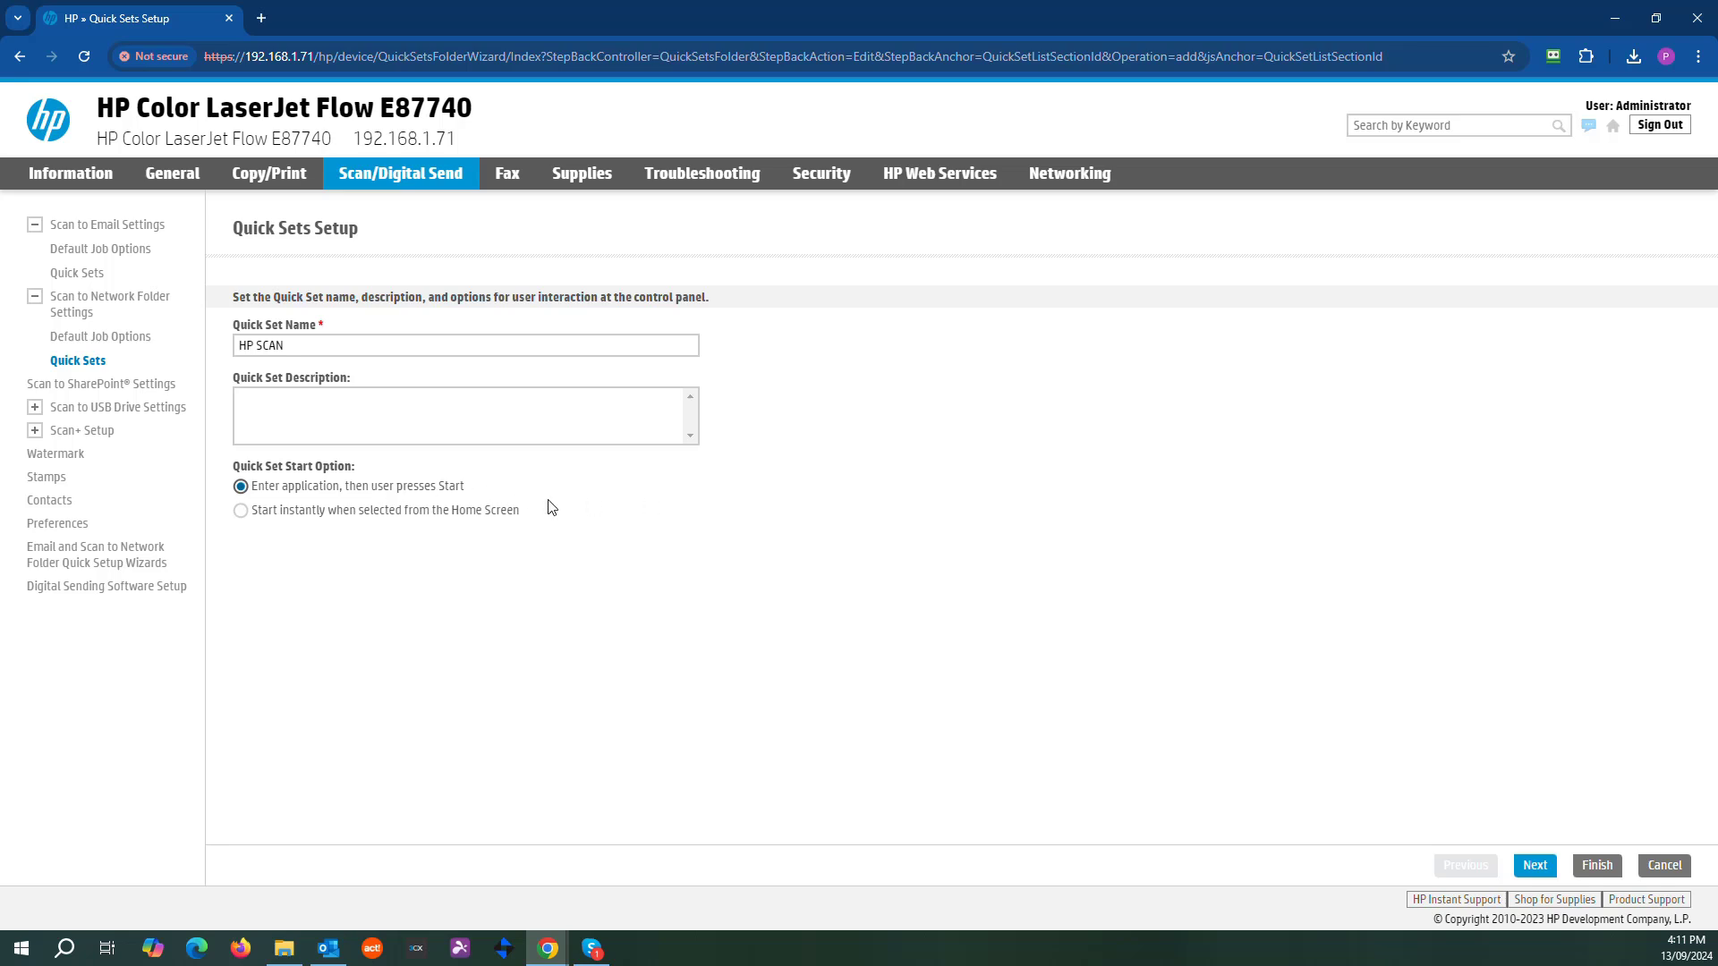
click(1536, 868)
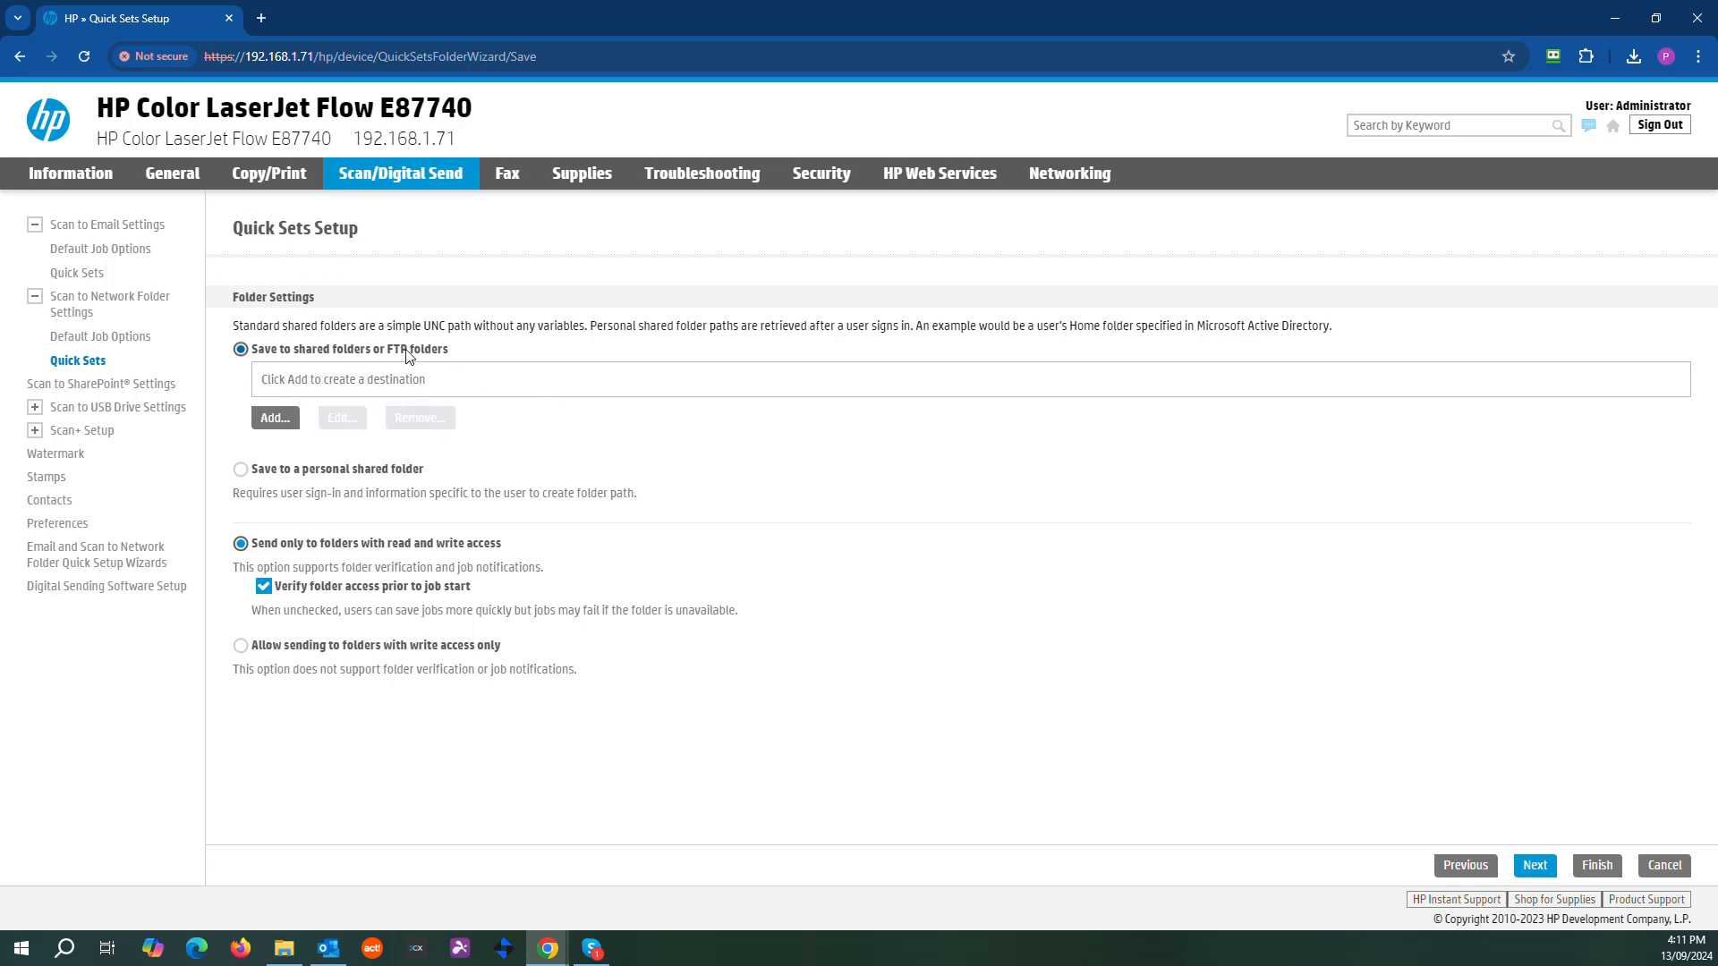
Step: Add a shared folder destination, pasting the HP SCANs network path into UNC Folder Path
click(274, 418)
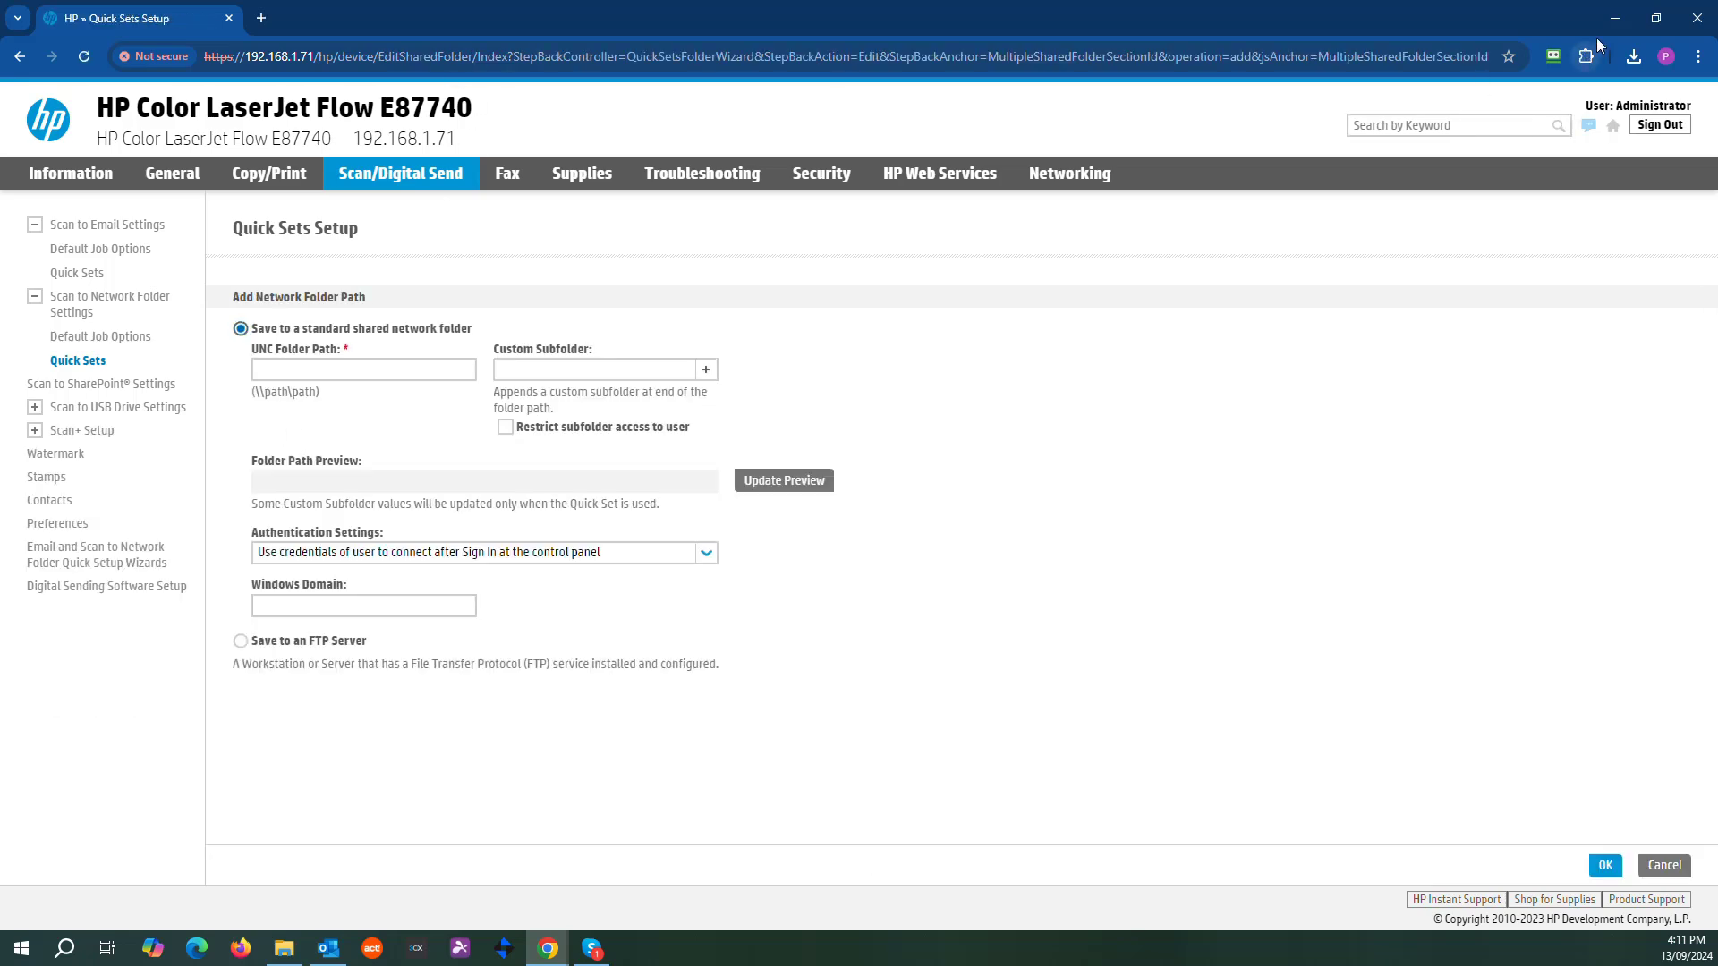
click(1669, 24)
drag(1034, 138, 1140, 19)
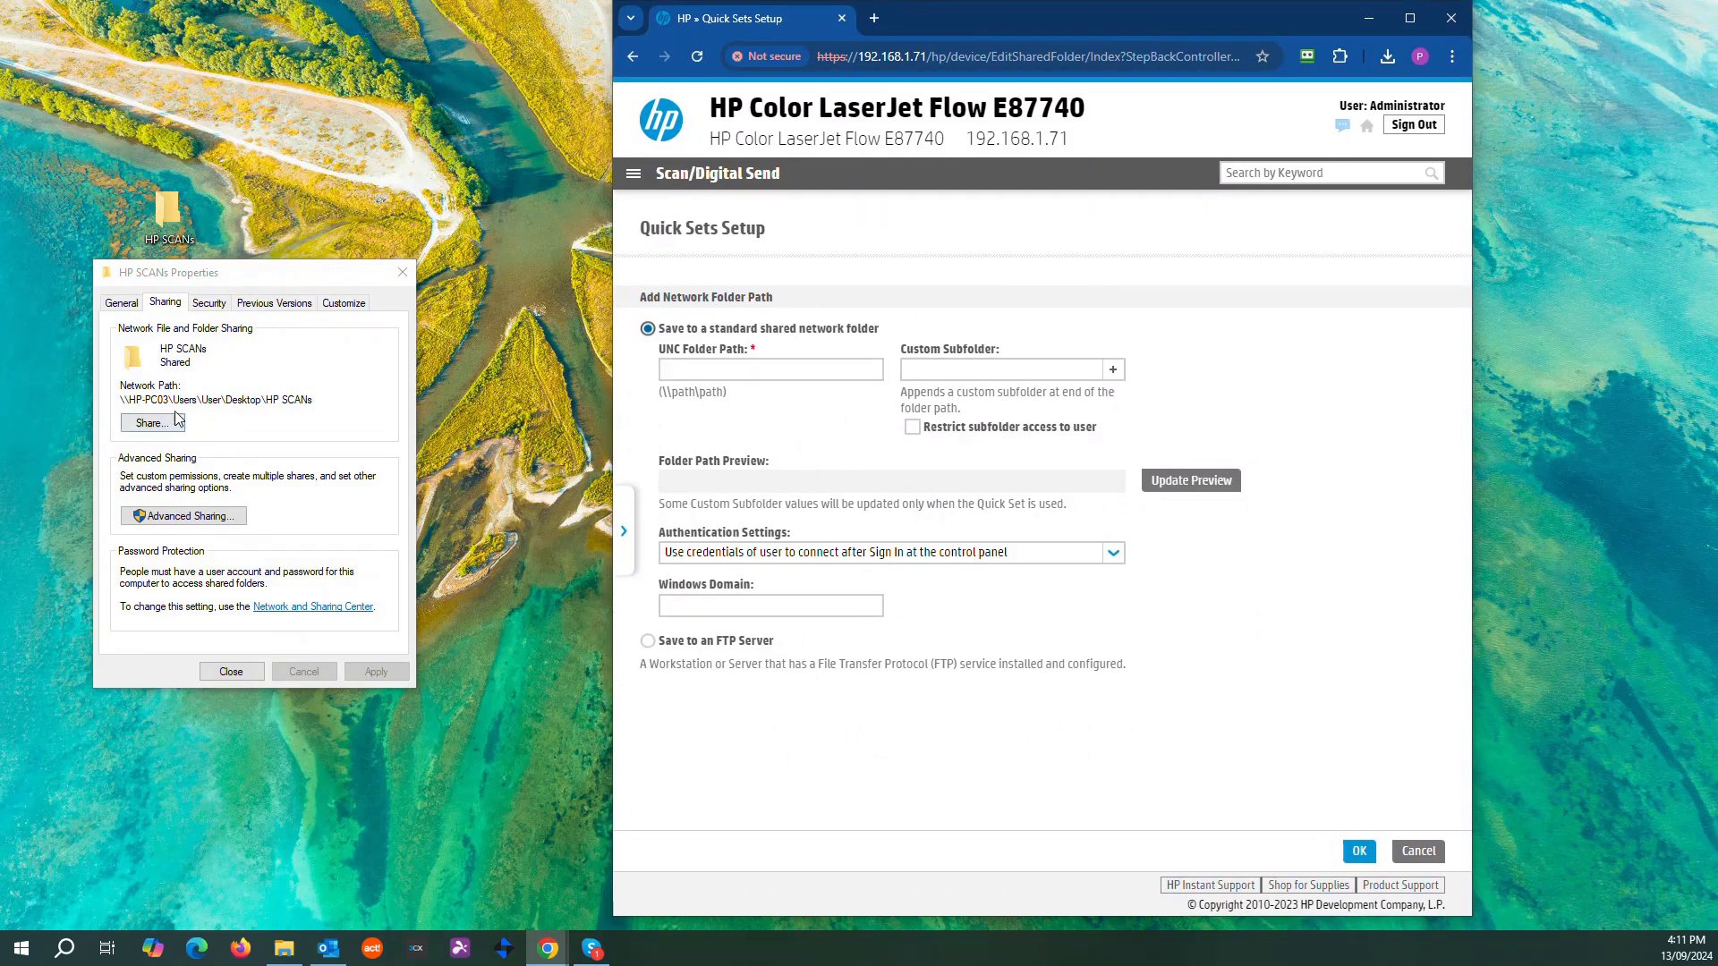
drag(313, 400, 117, 400)
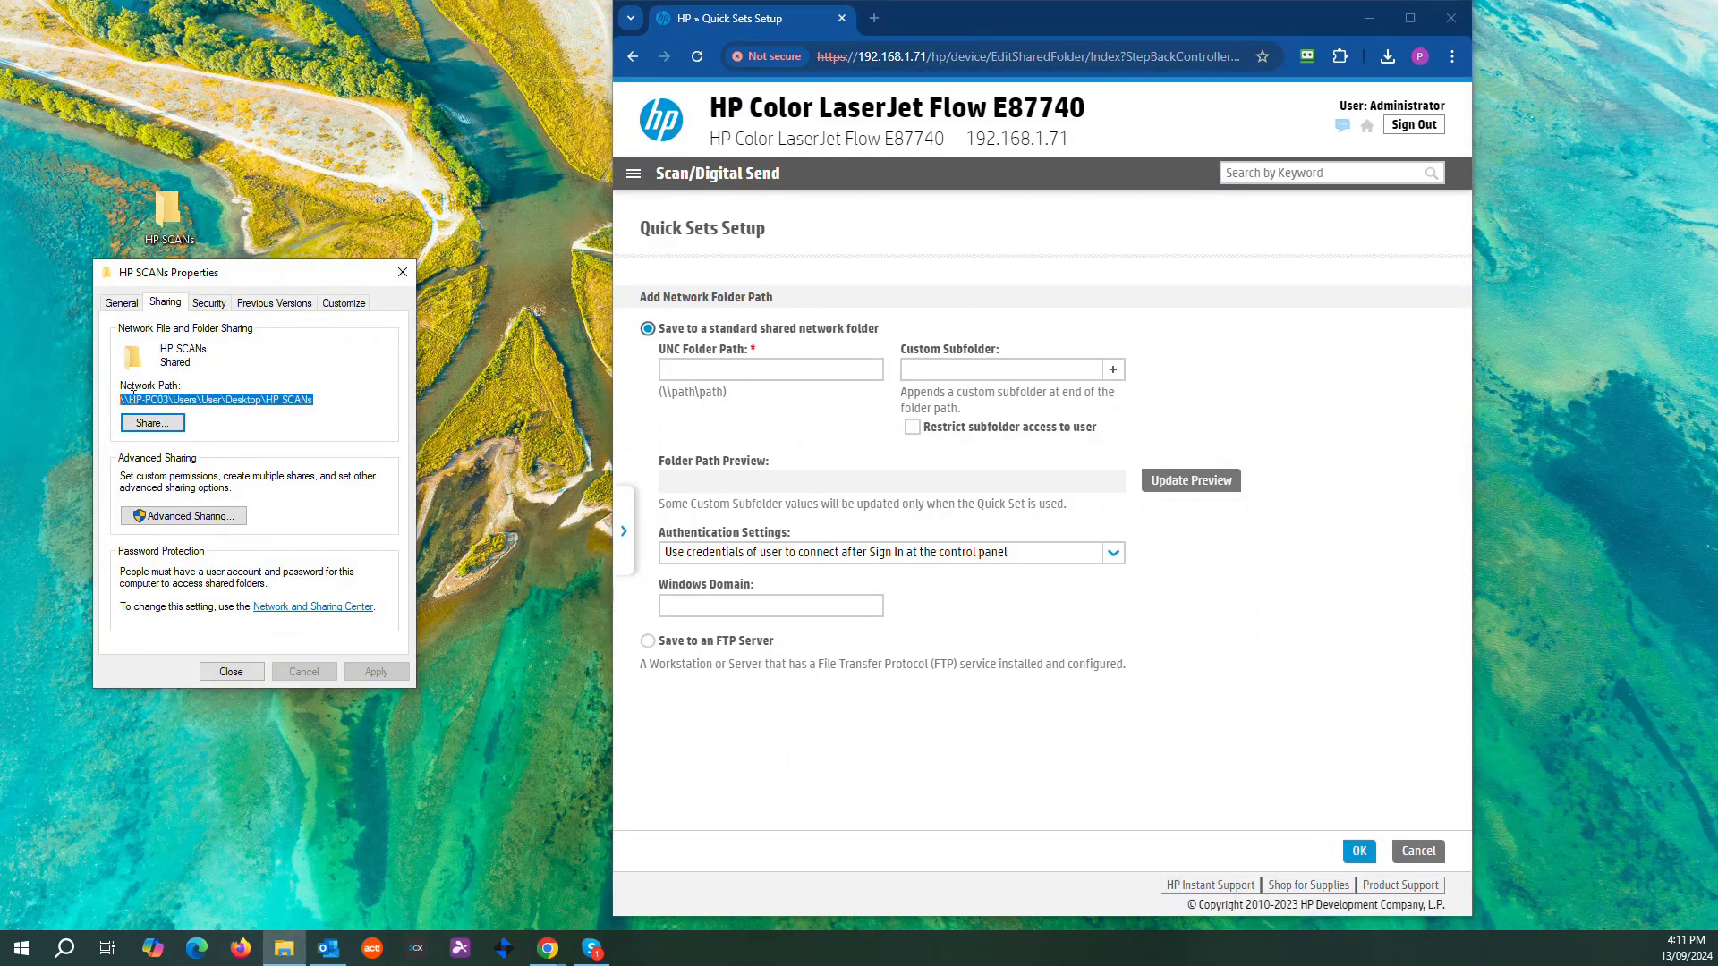
right_click(132, 395)
click(185, 448)
click(767, 372)
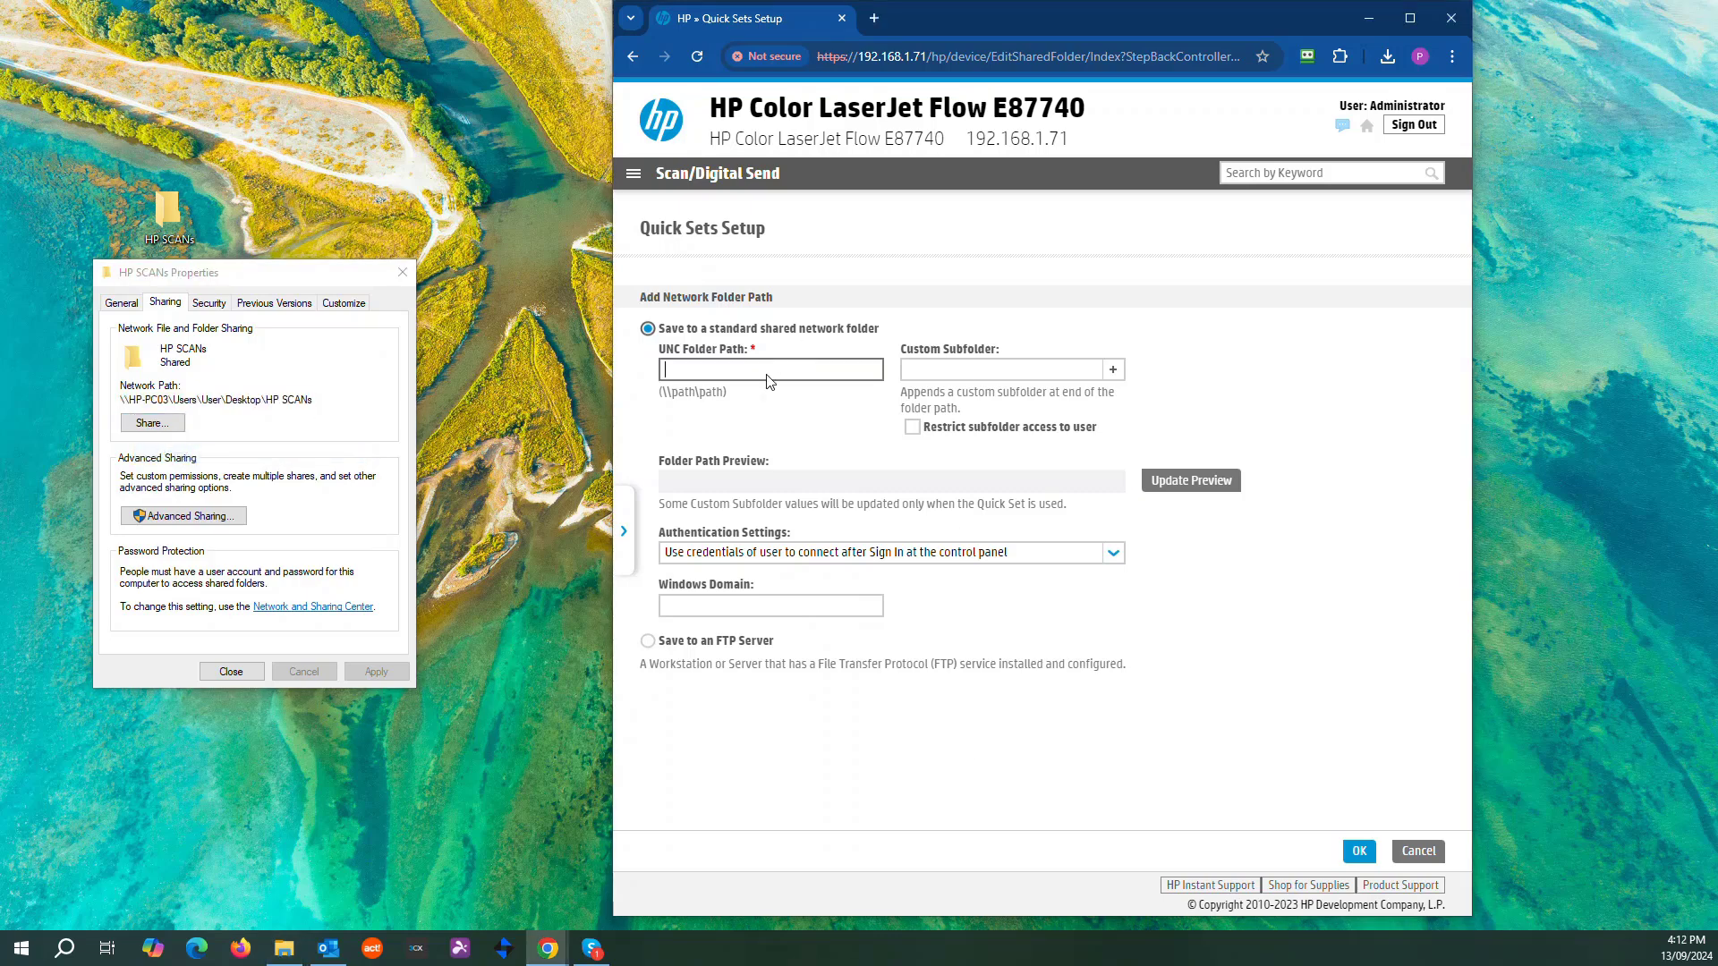
right_click(768, 382)
click(846, 543)
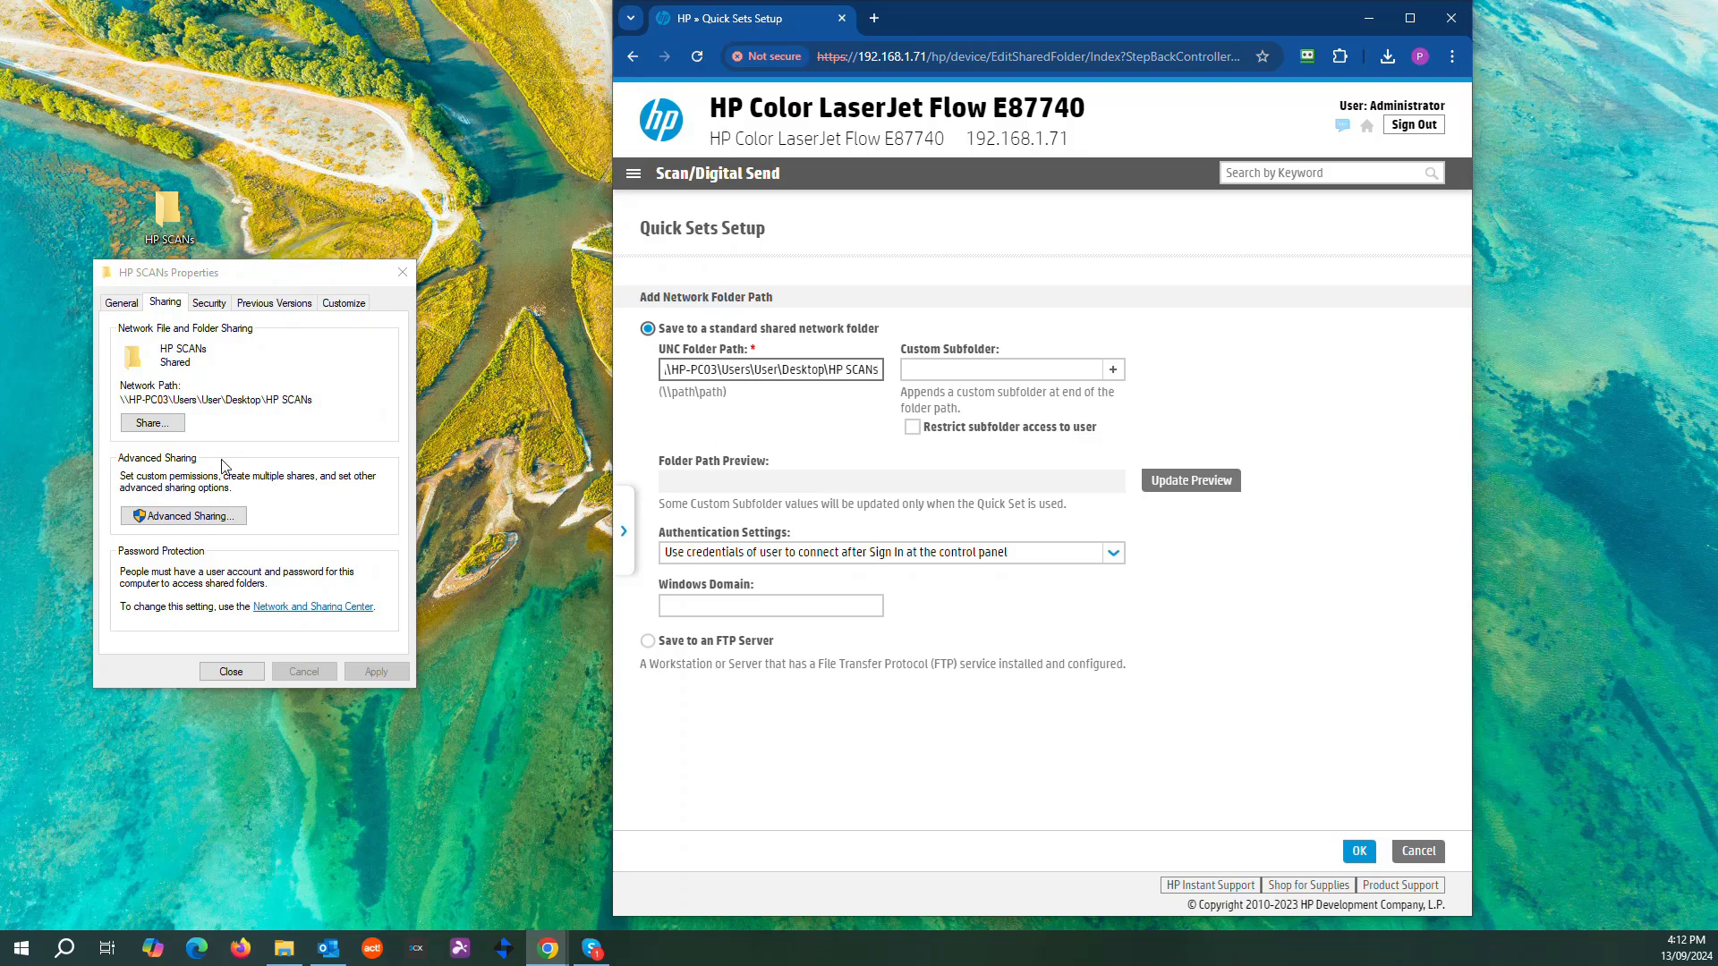
Step: Set authentication to always use fixed credentials and begin entering the user name and password
click(1409, 18)
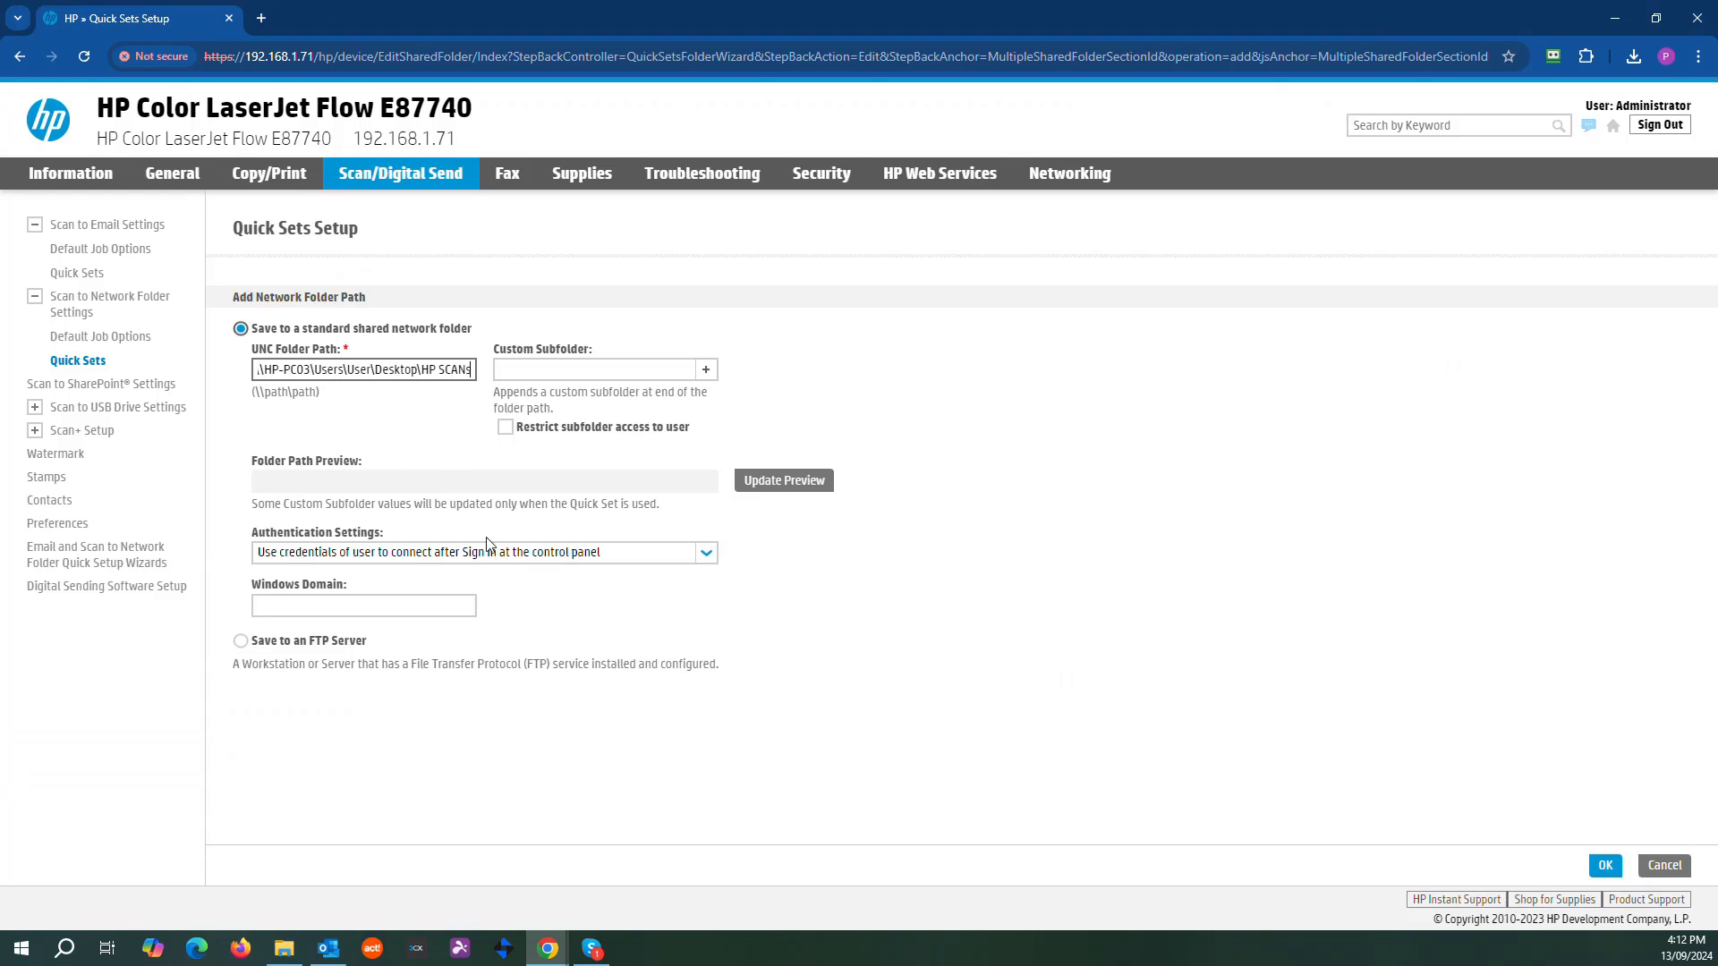
click(378, 555)
click(345, 595)
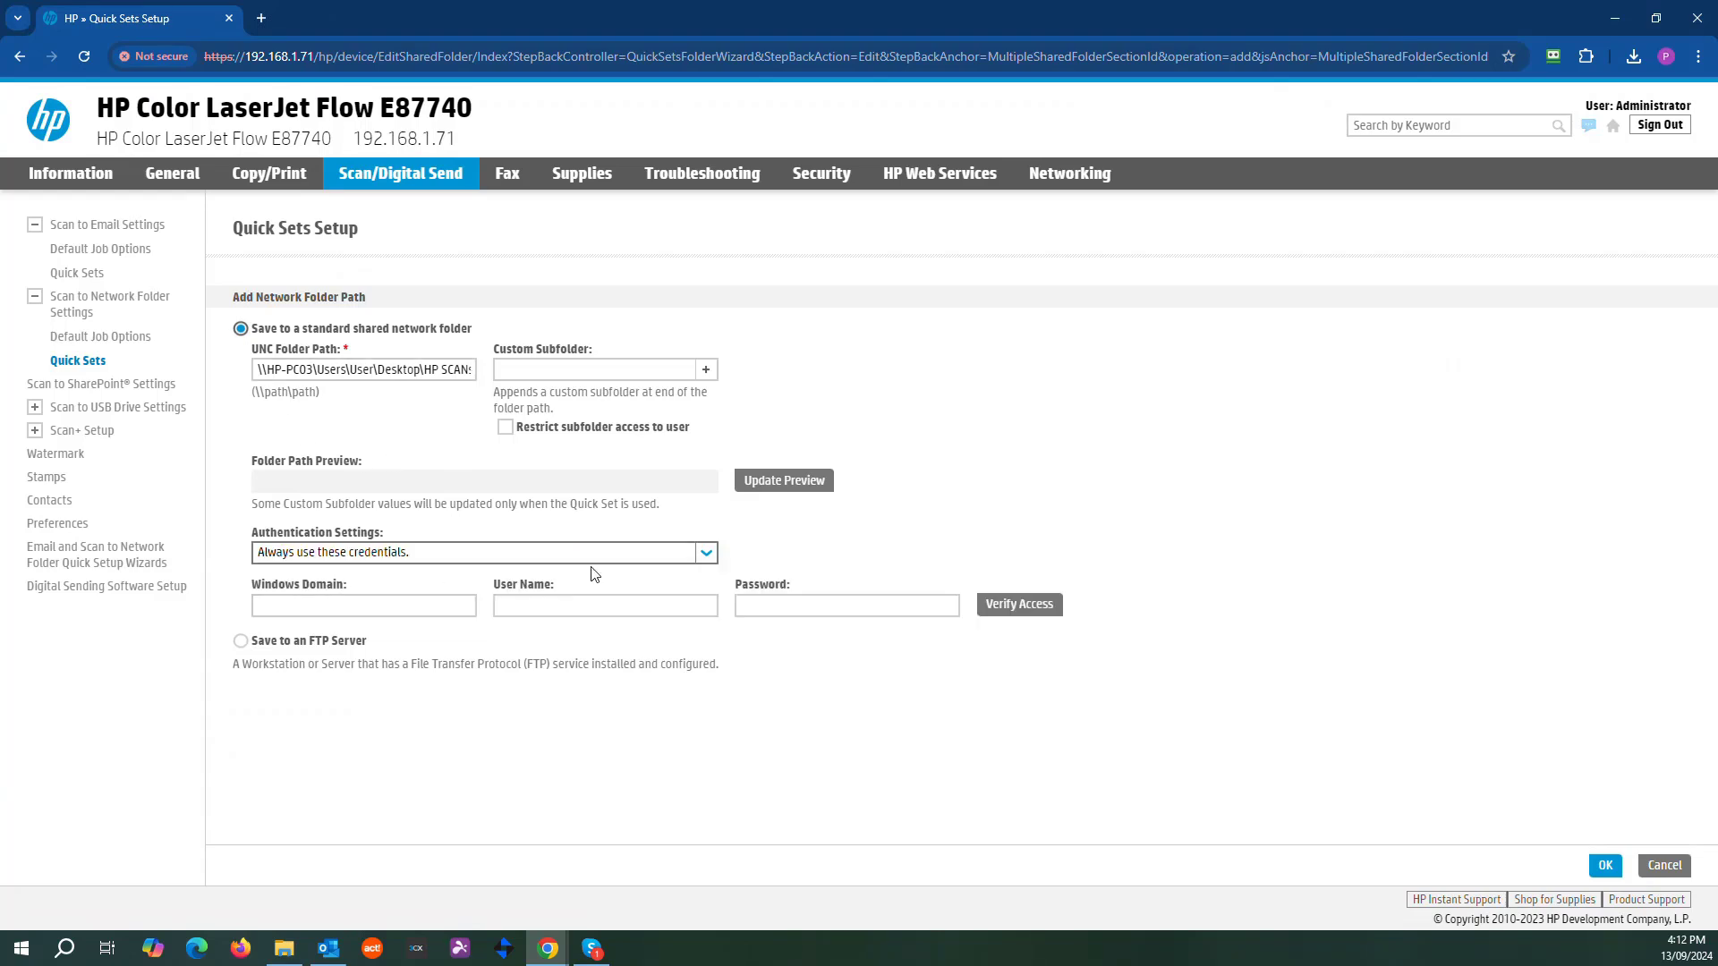
click(565, 605)
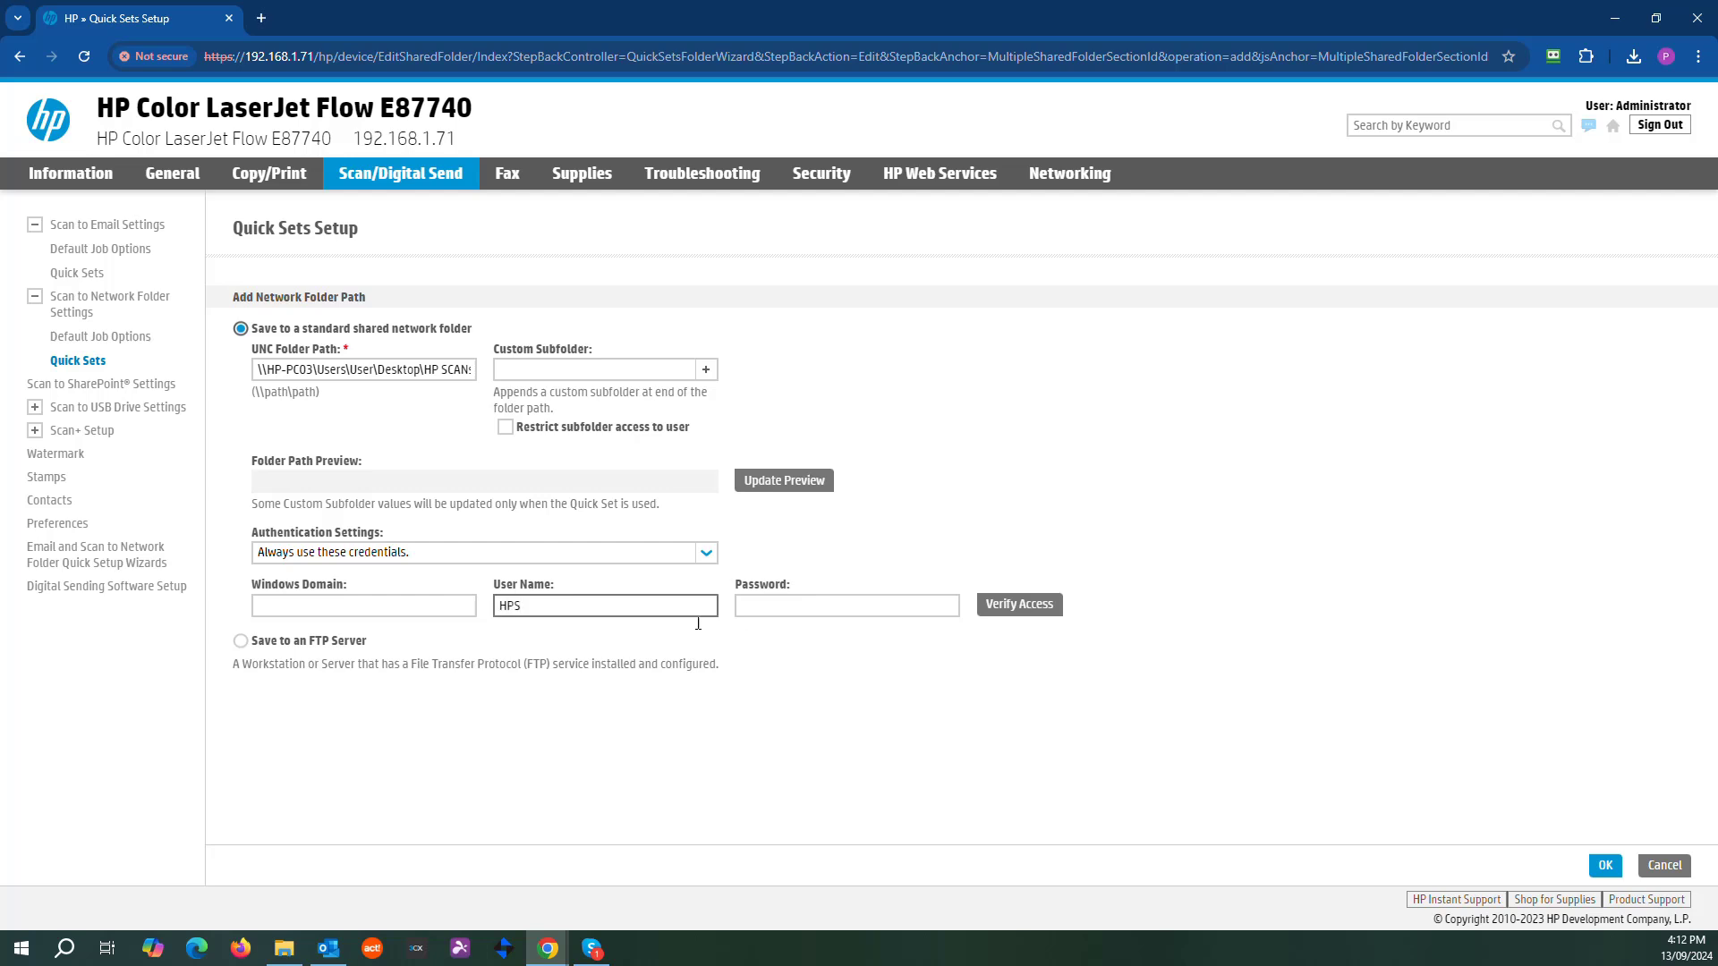
click(768, 608)
Step: Verify folder access, then try correcting the rejected path by adding a leading backslash
click(1051, 612)
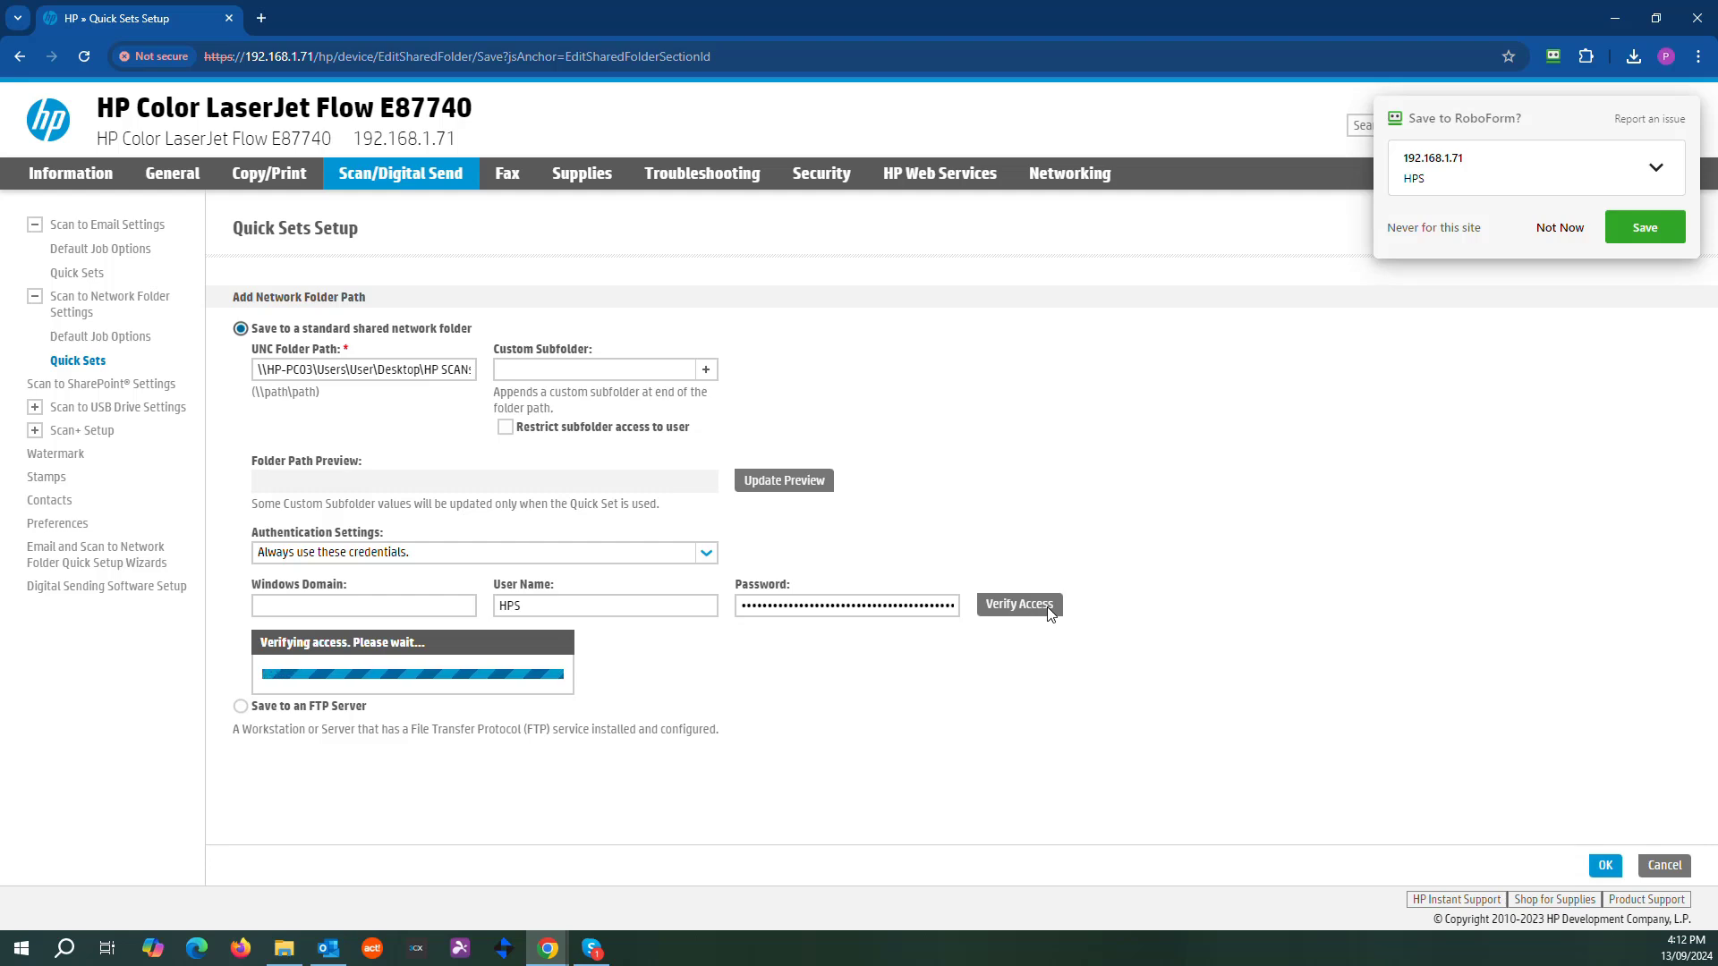
click(1560, 227)
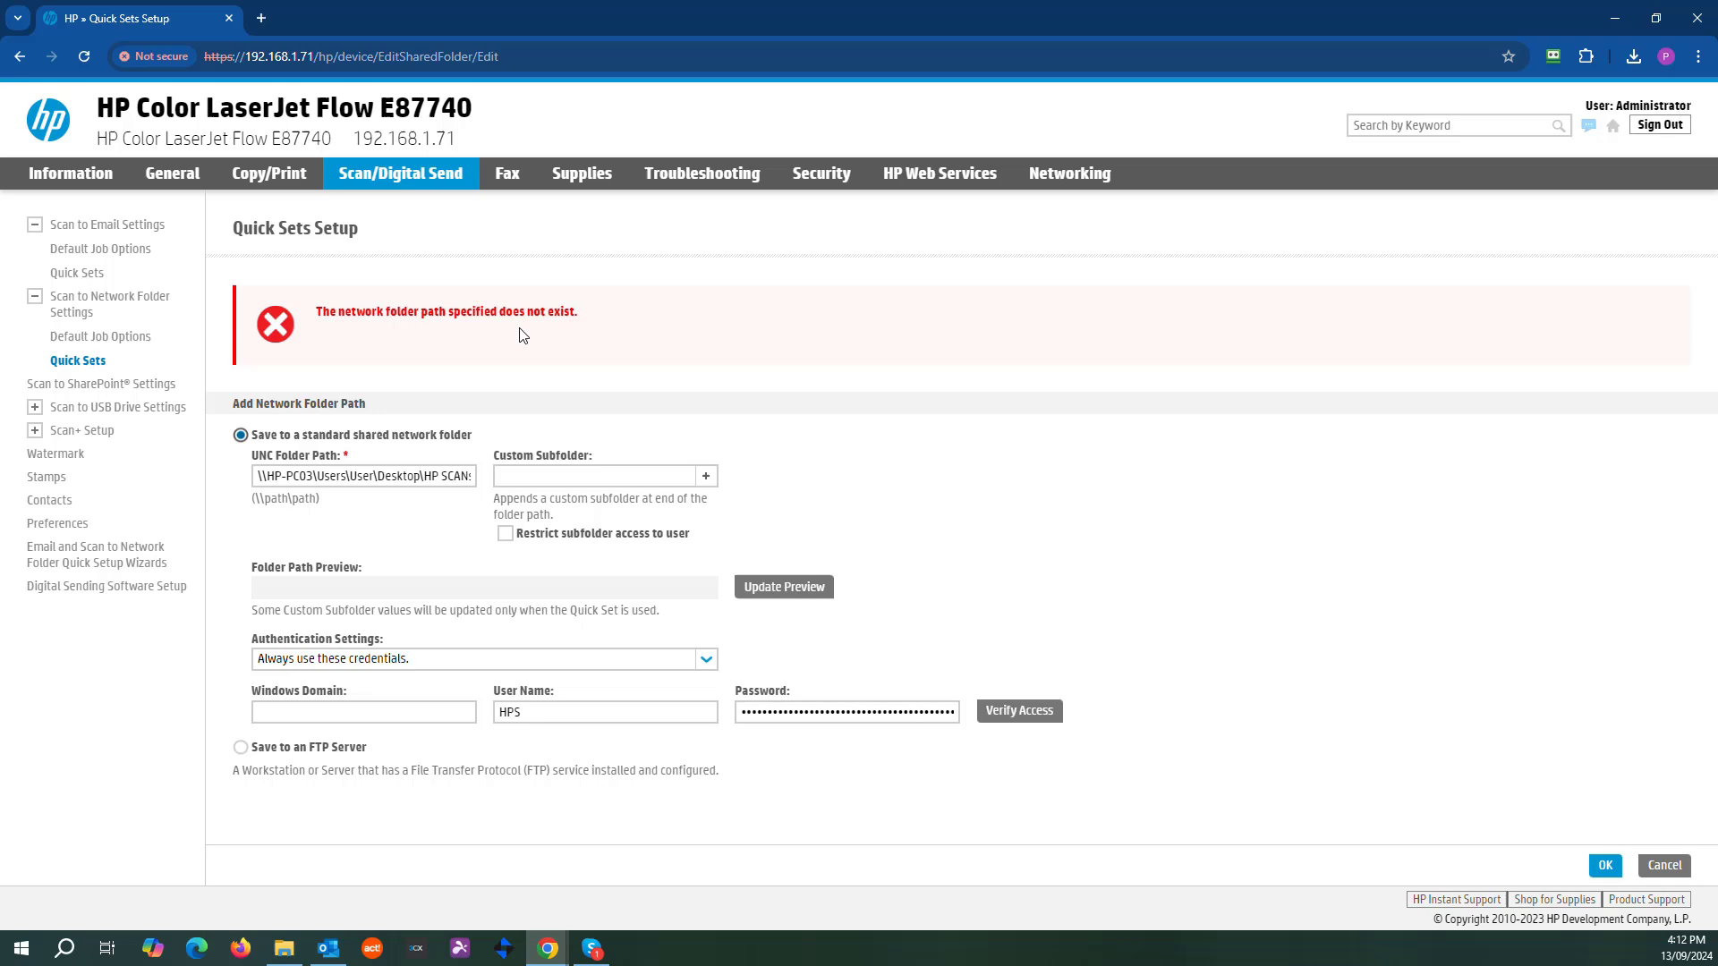
click(94, 358)
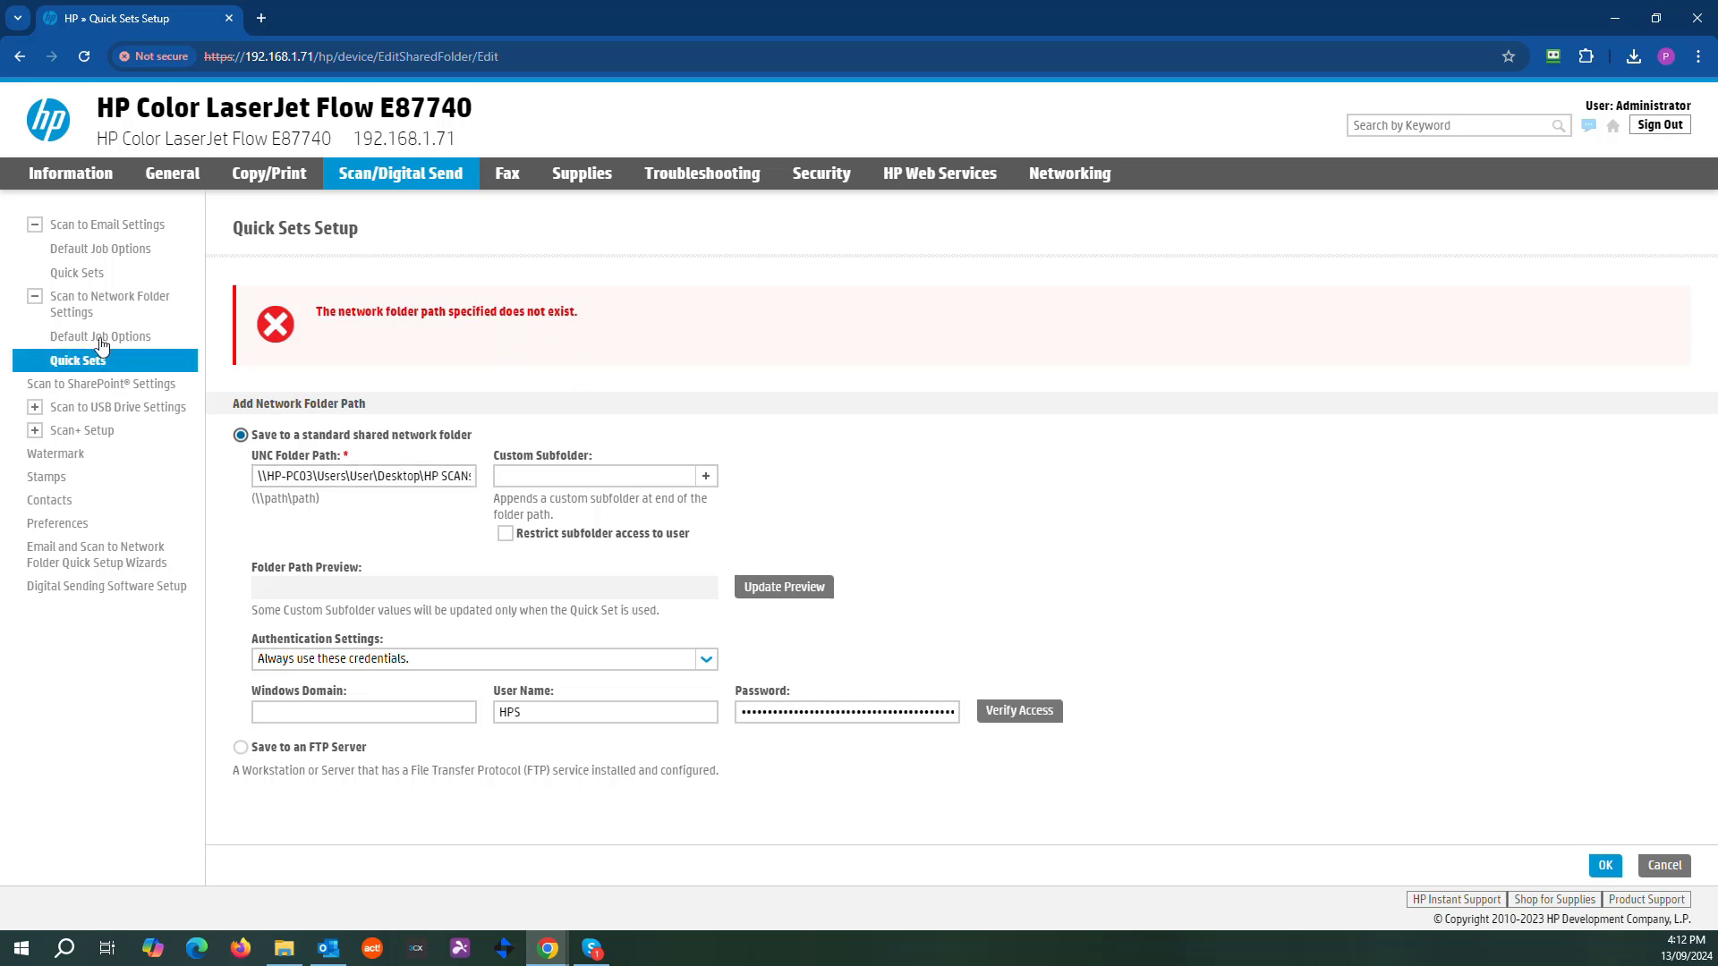
click(1655, 18)
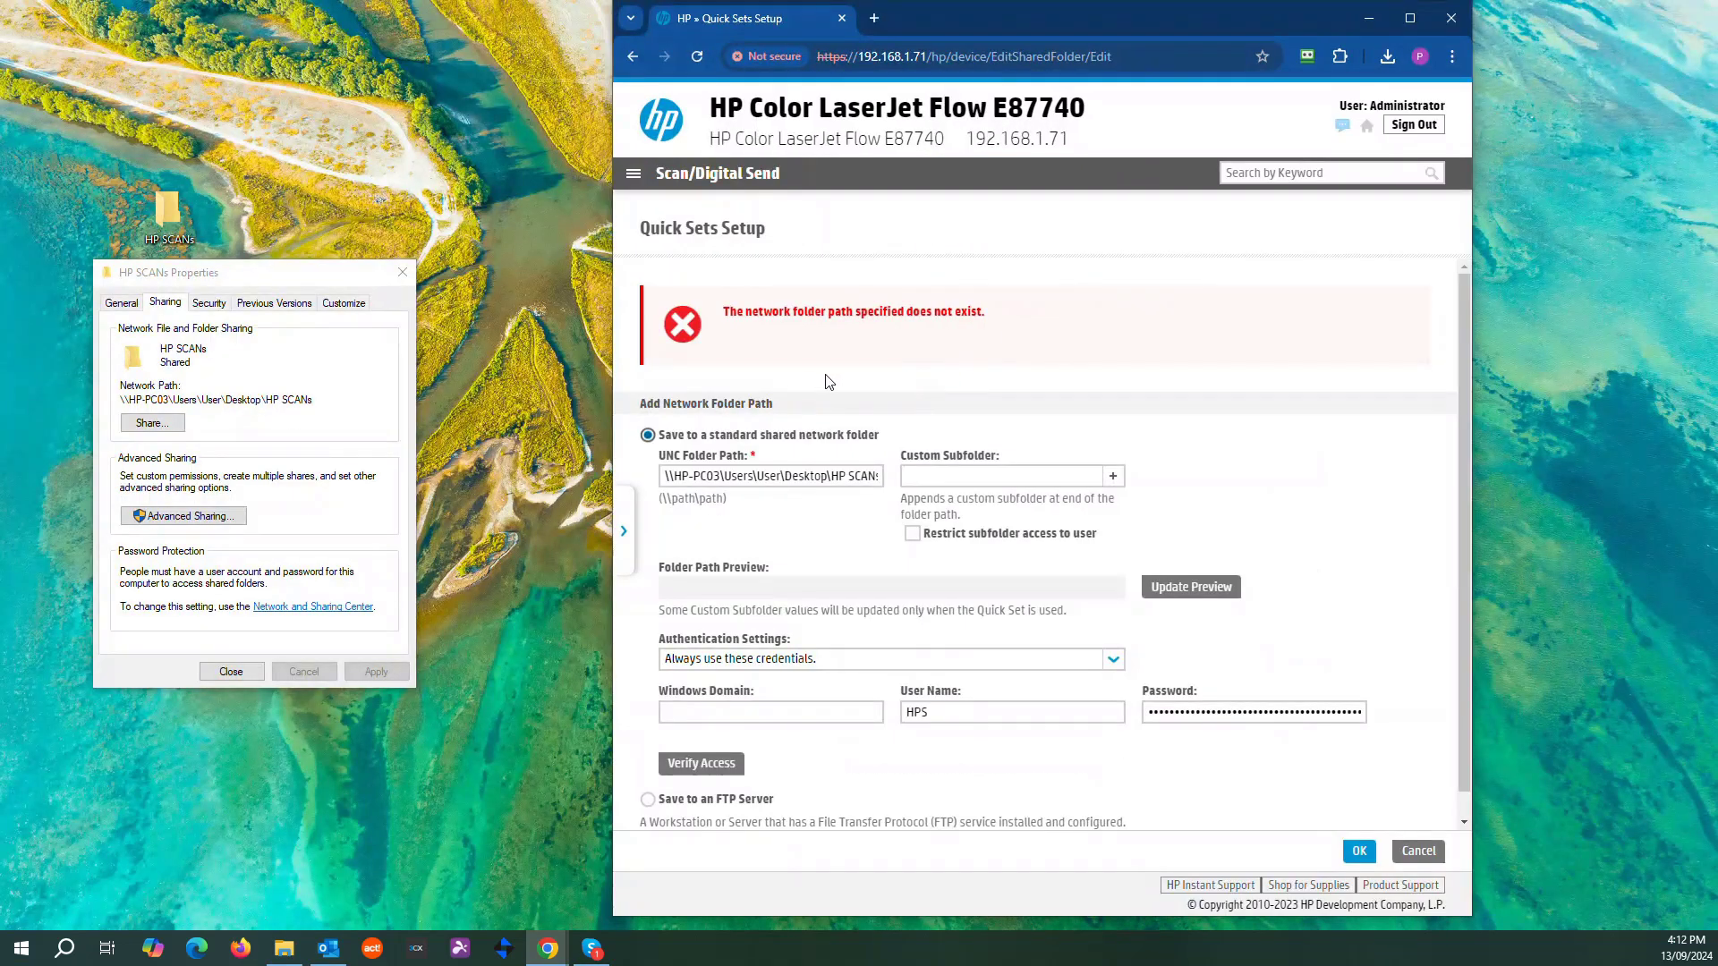
drag(664, 476, 1001, 484)
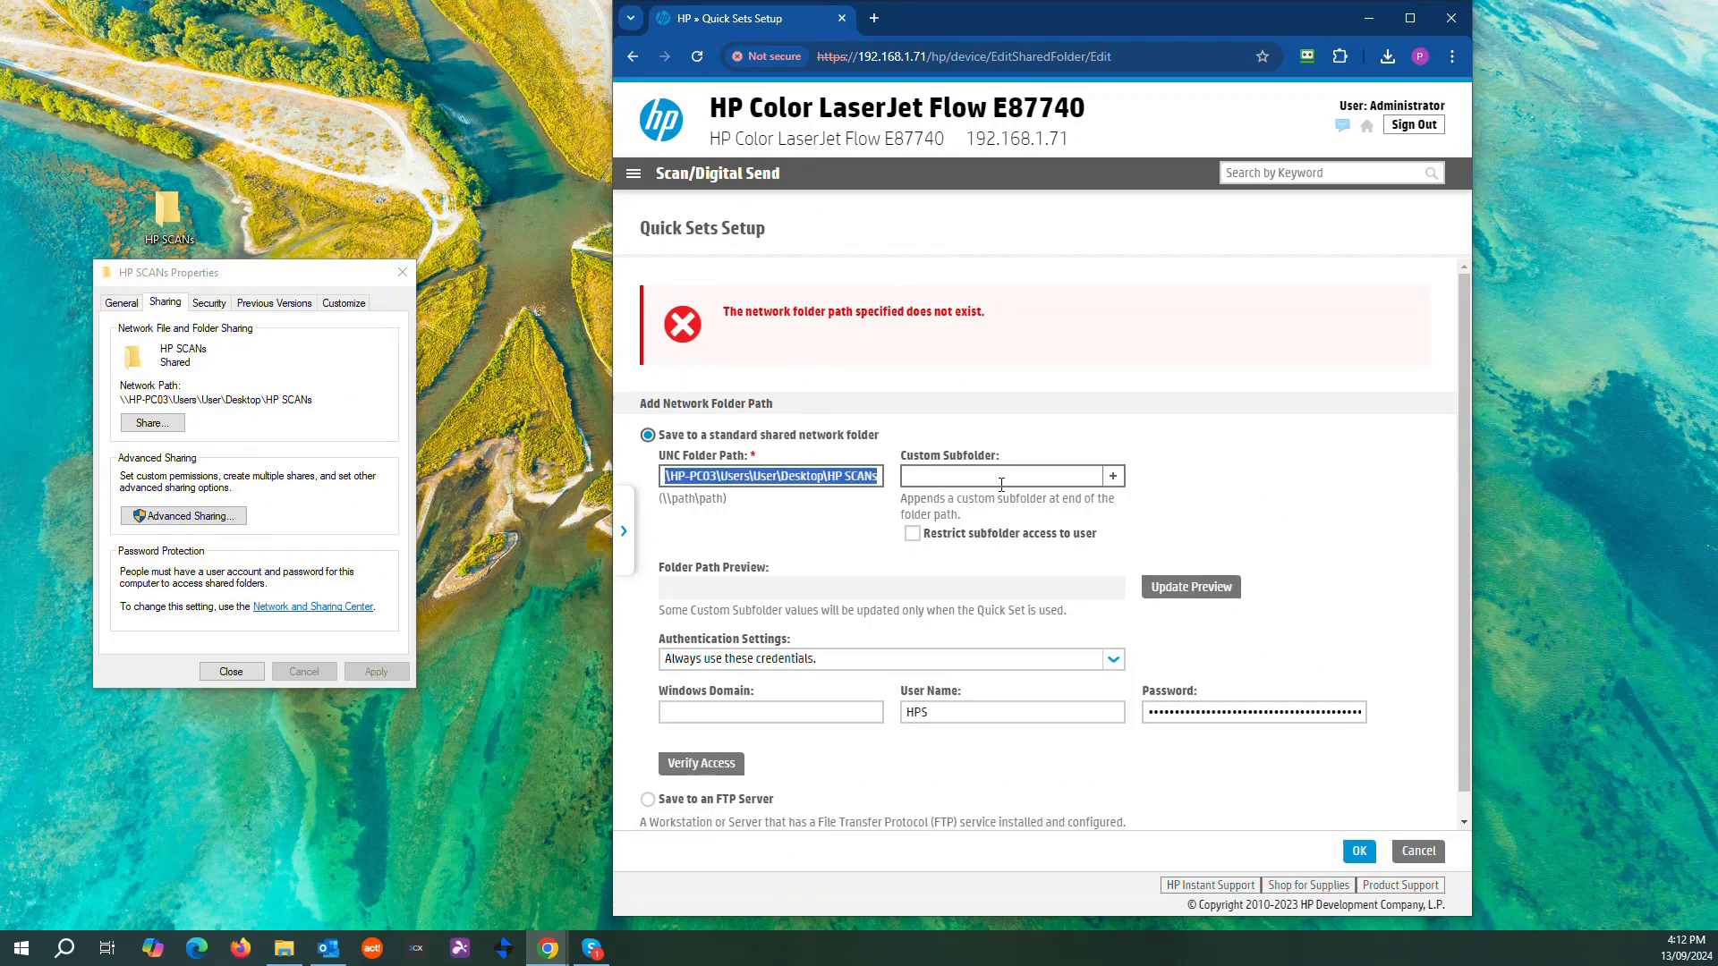
click(673, 479)
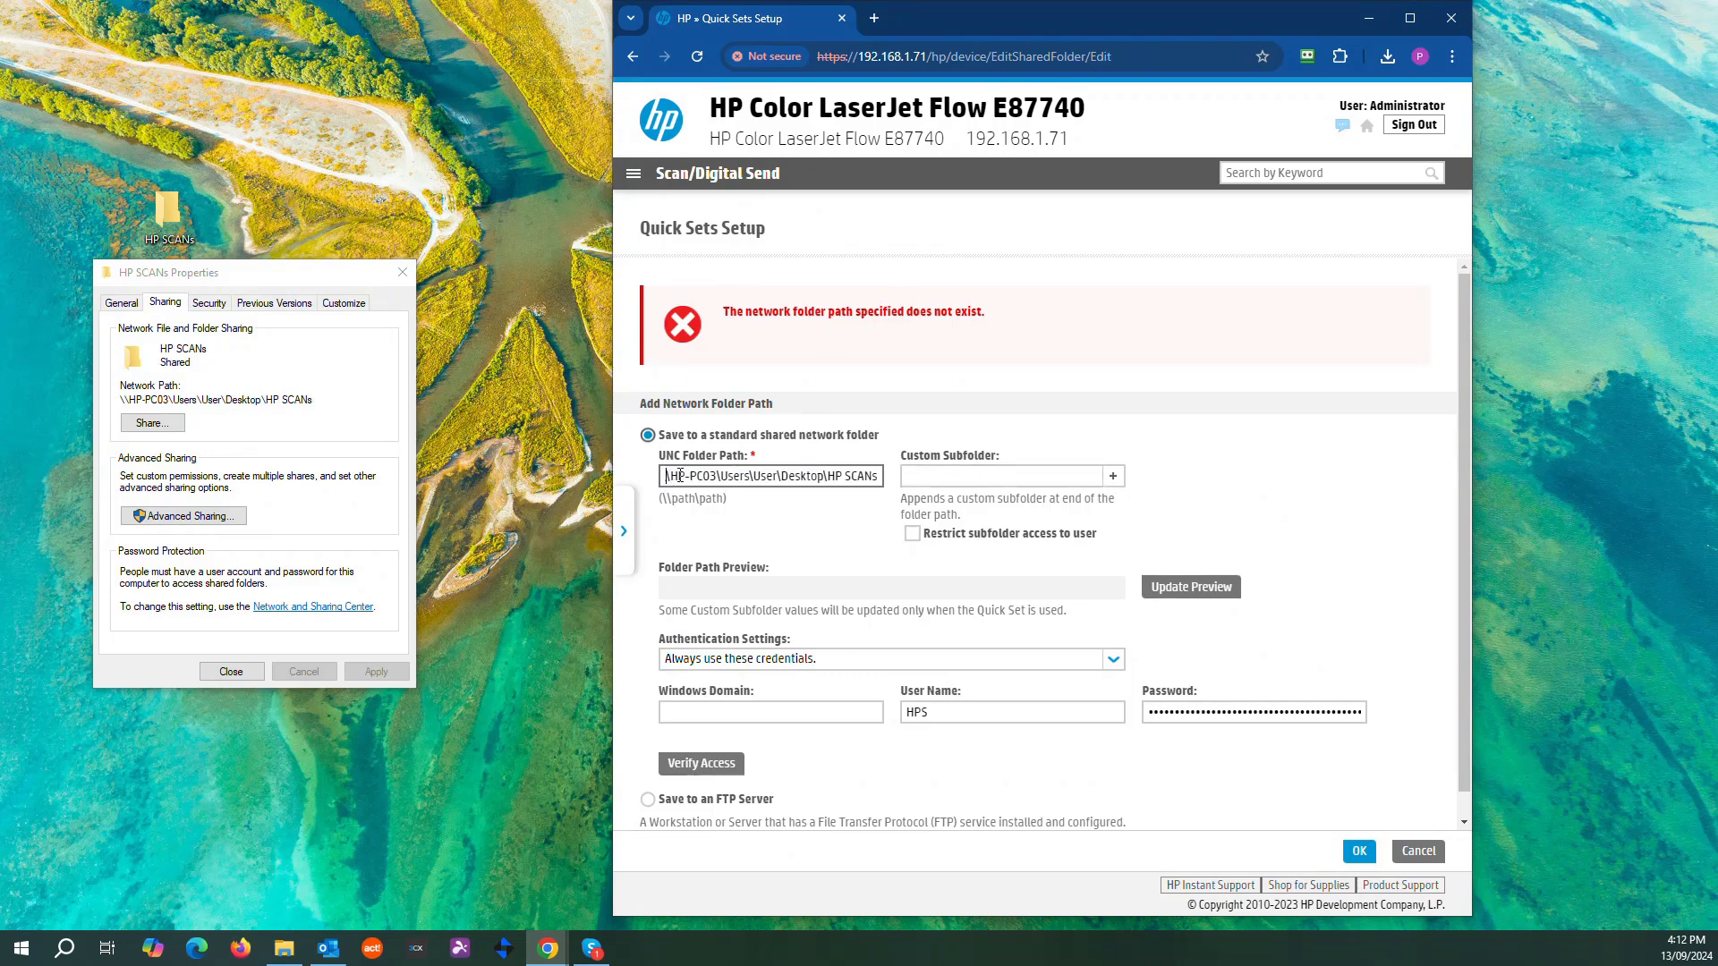
text(\)
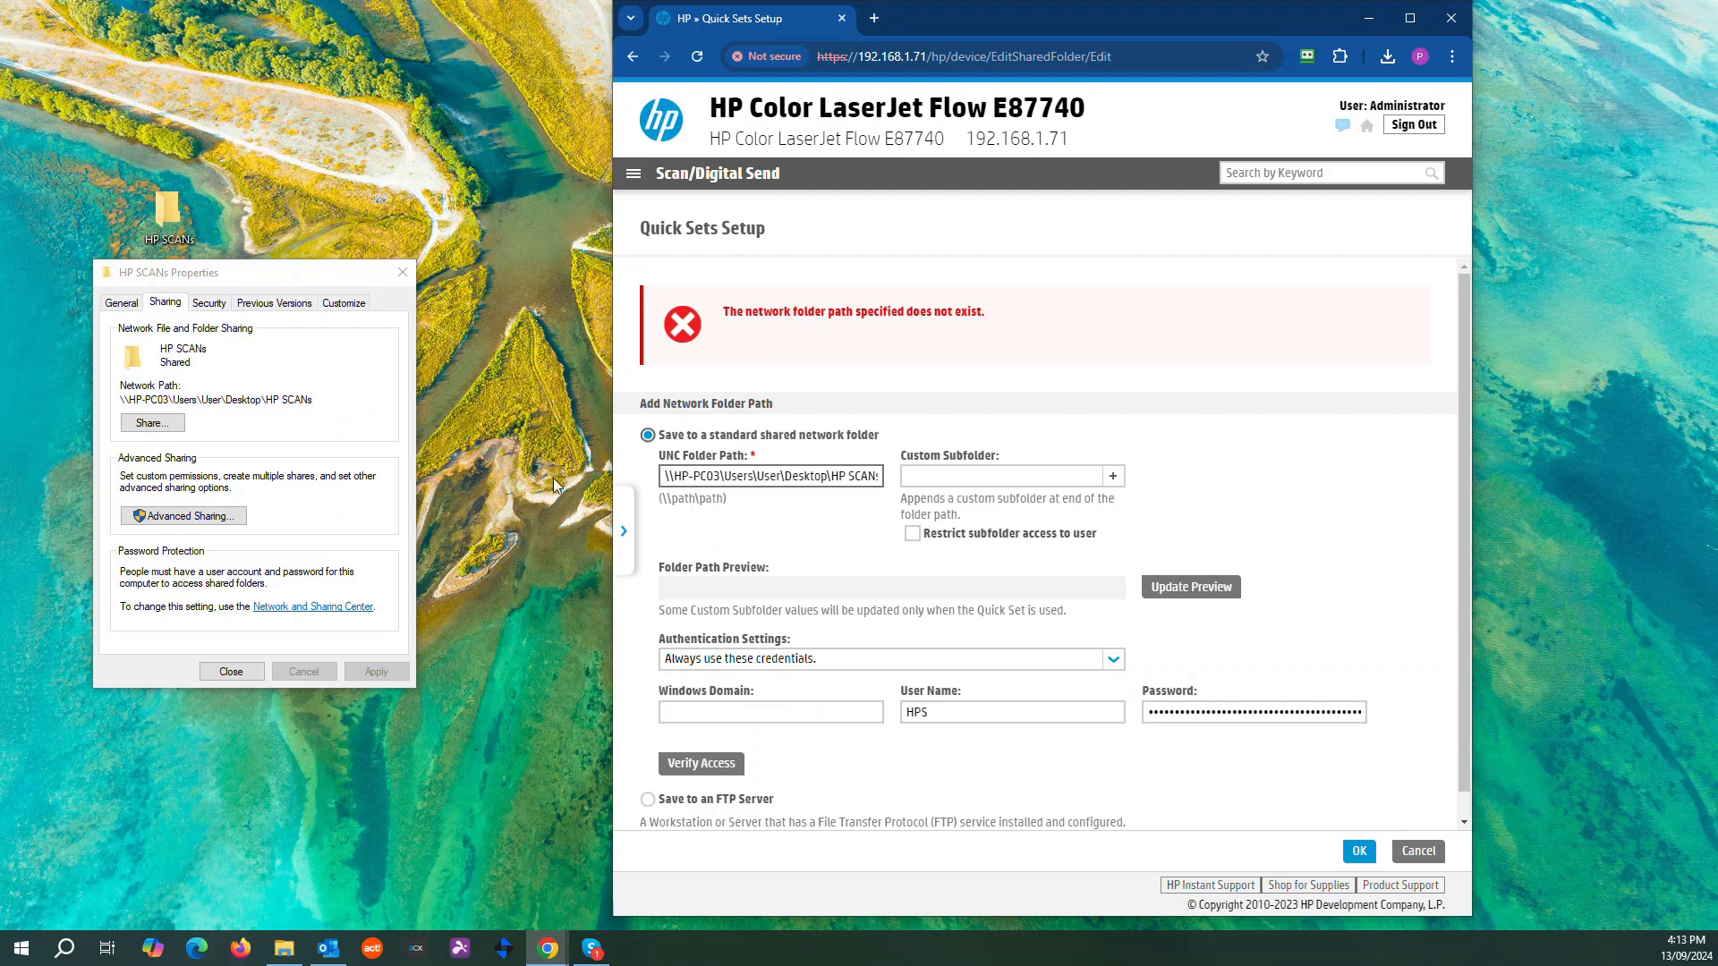
Step: Replace the folder path with the copied \\HP-PC03\Users\User\Desktop\HP SCANs path and select the password
drag(344, 400, 120, 402)
right_click(219, 400)
click(242, 444)
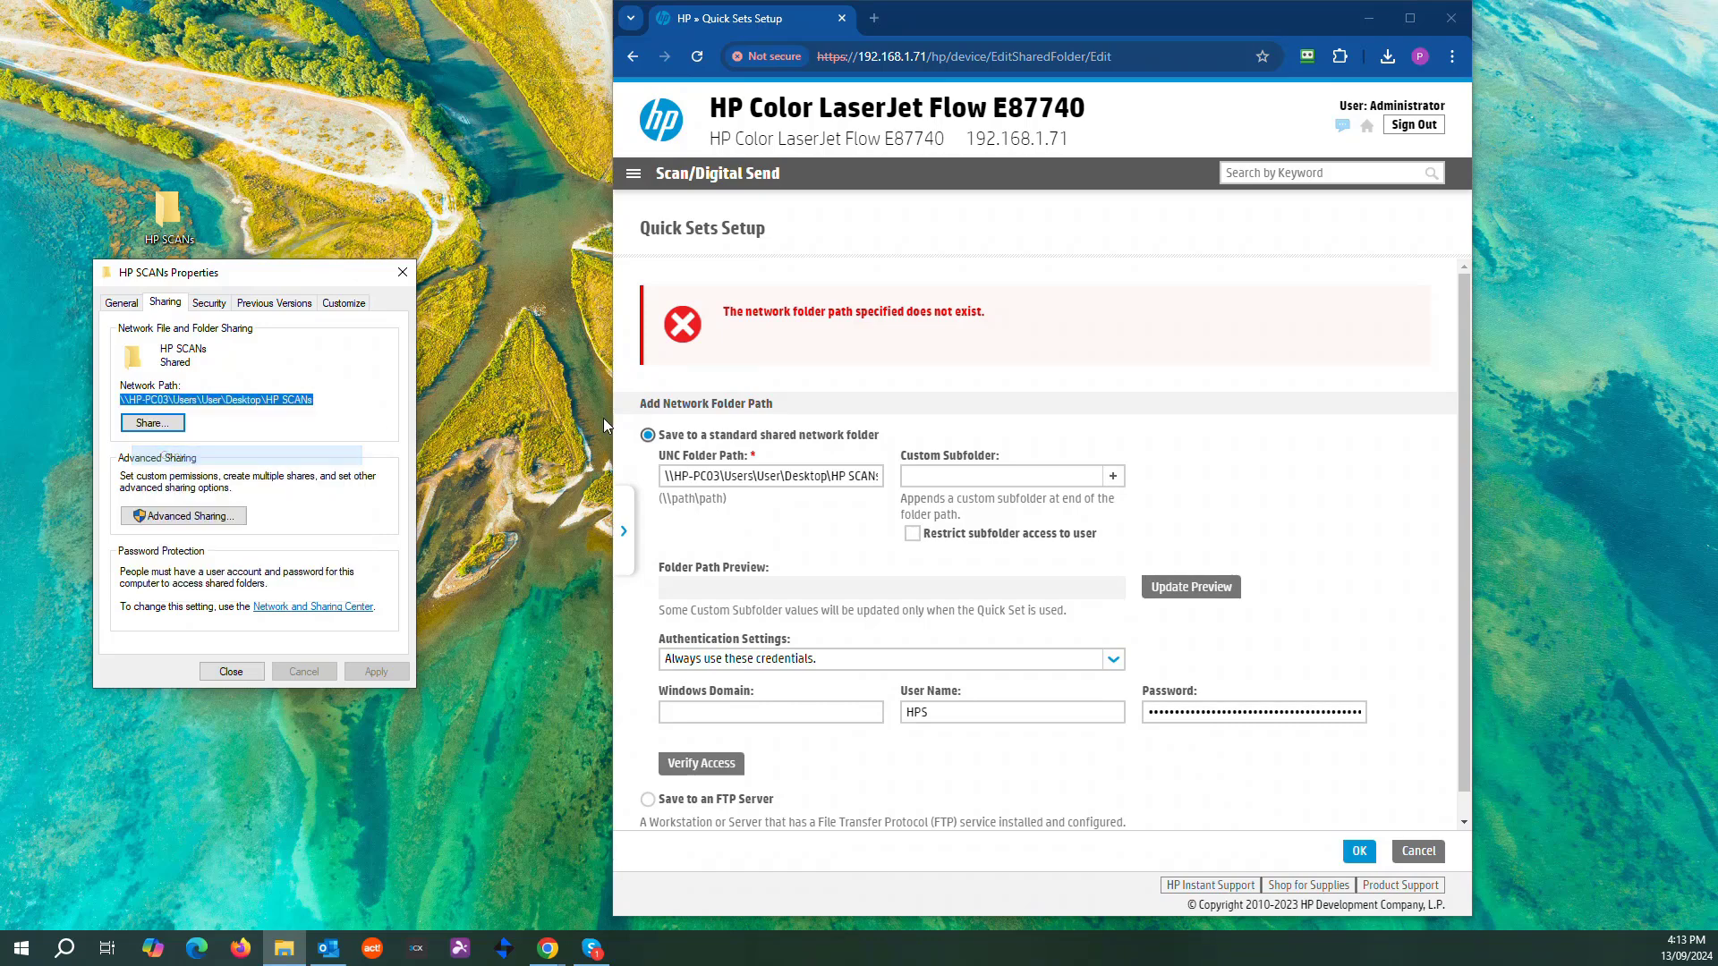
click(674, 474)
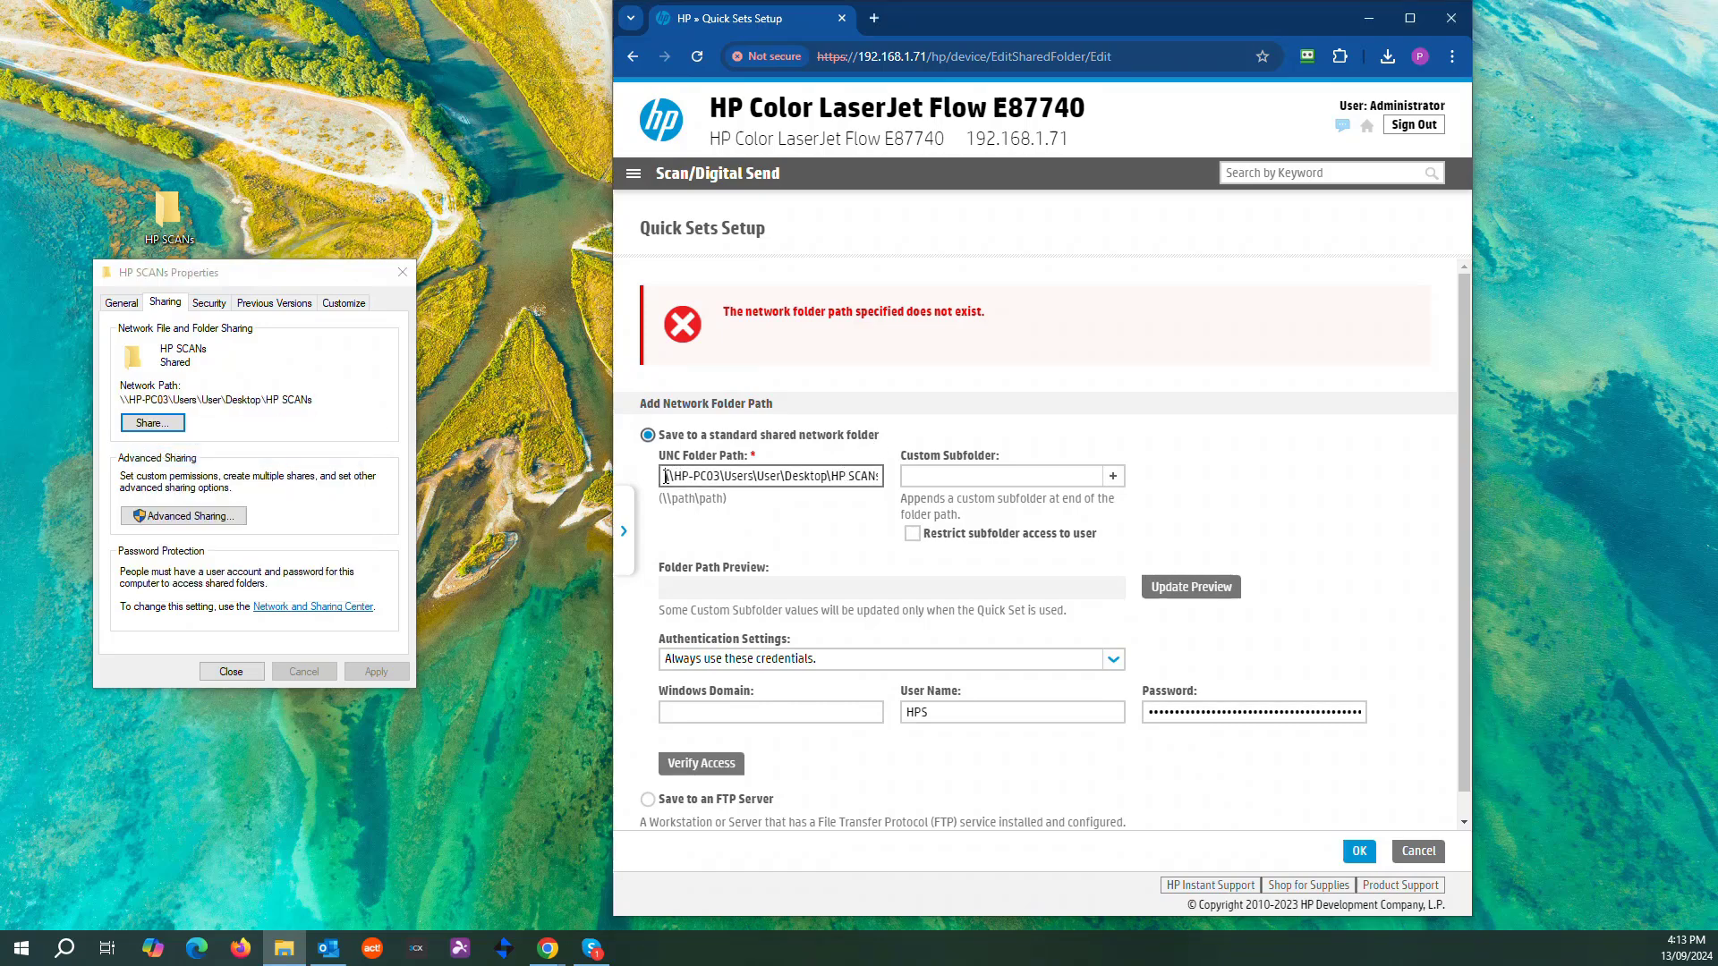
key(ctrl+a)
key(BackSpace)
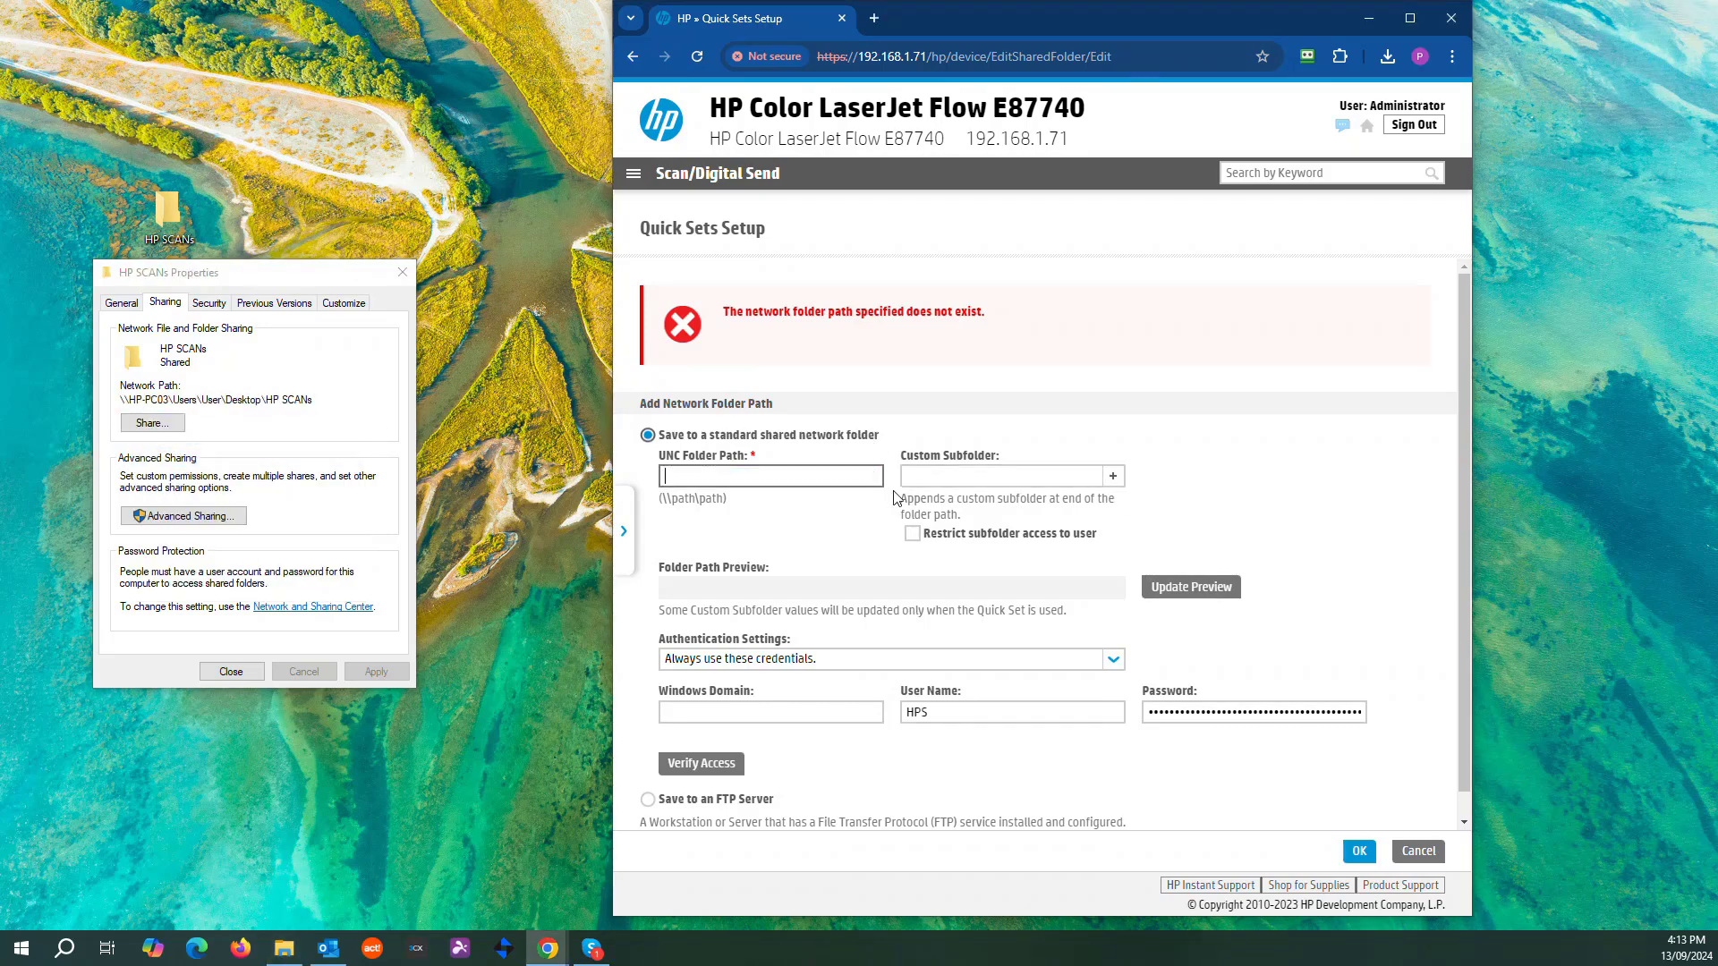
right_click(674, 475)
click(721, 646)
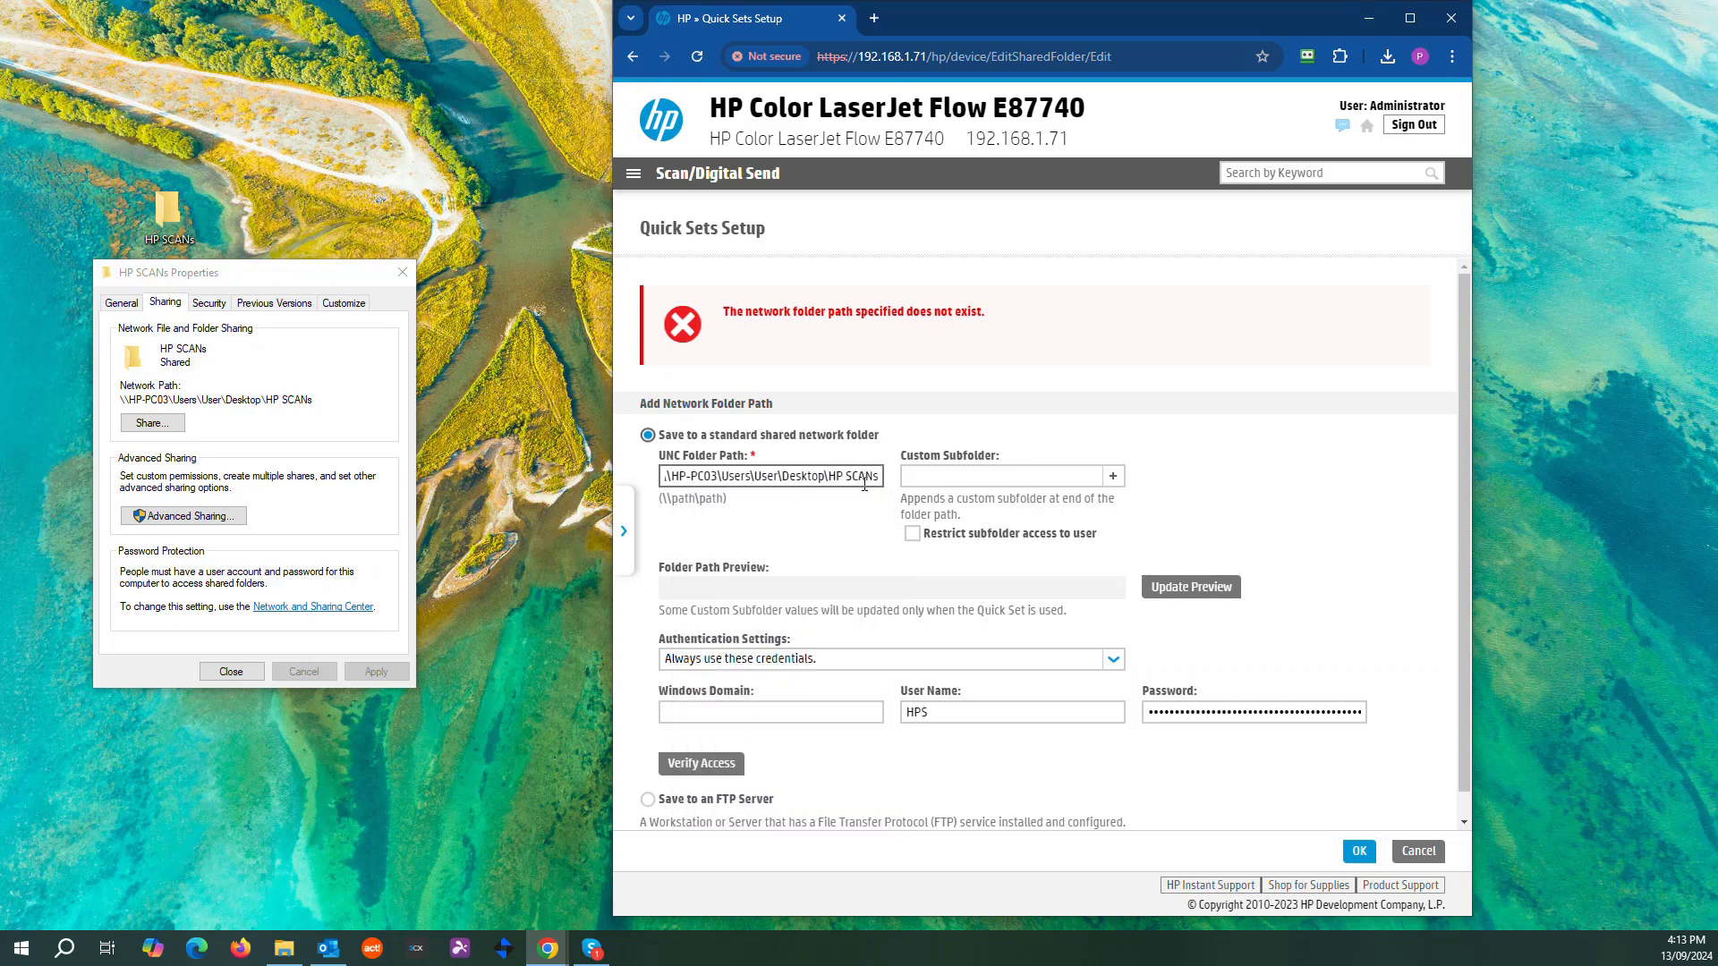
double_click(1298, 713)
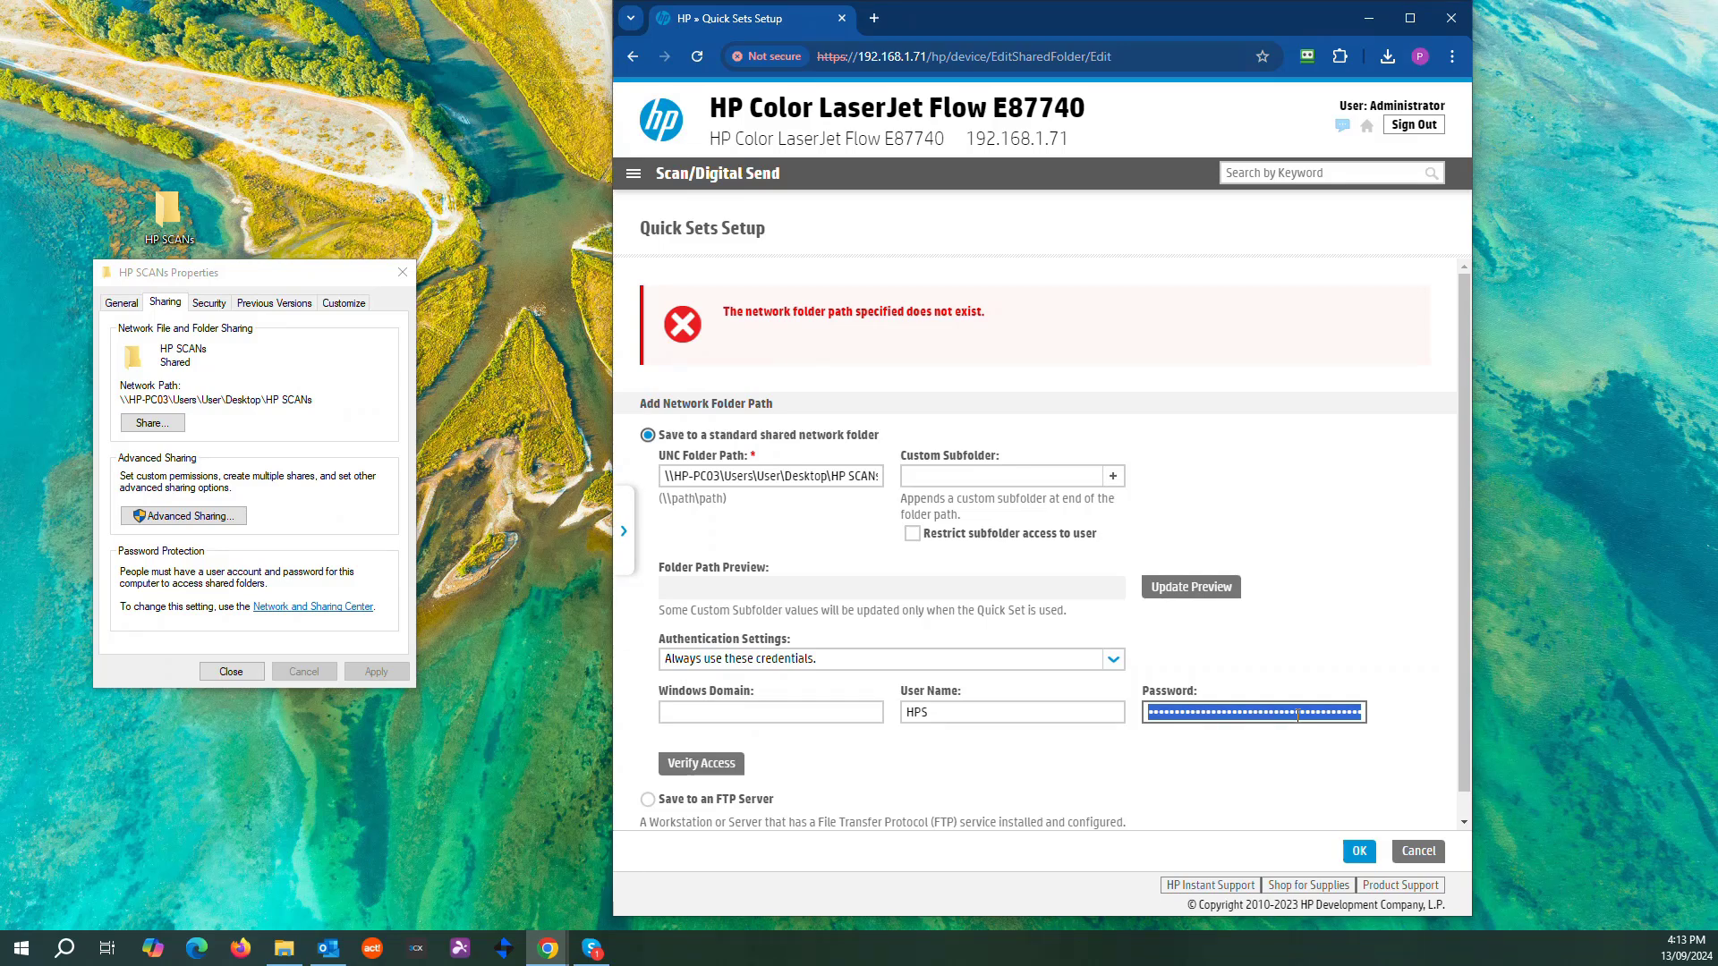
Step: Re-enter the account password, save the HP SCANs folder path, and advance to the Notification step
text(****)
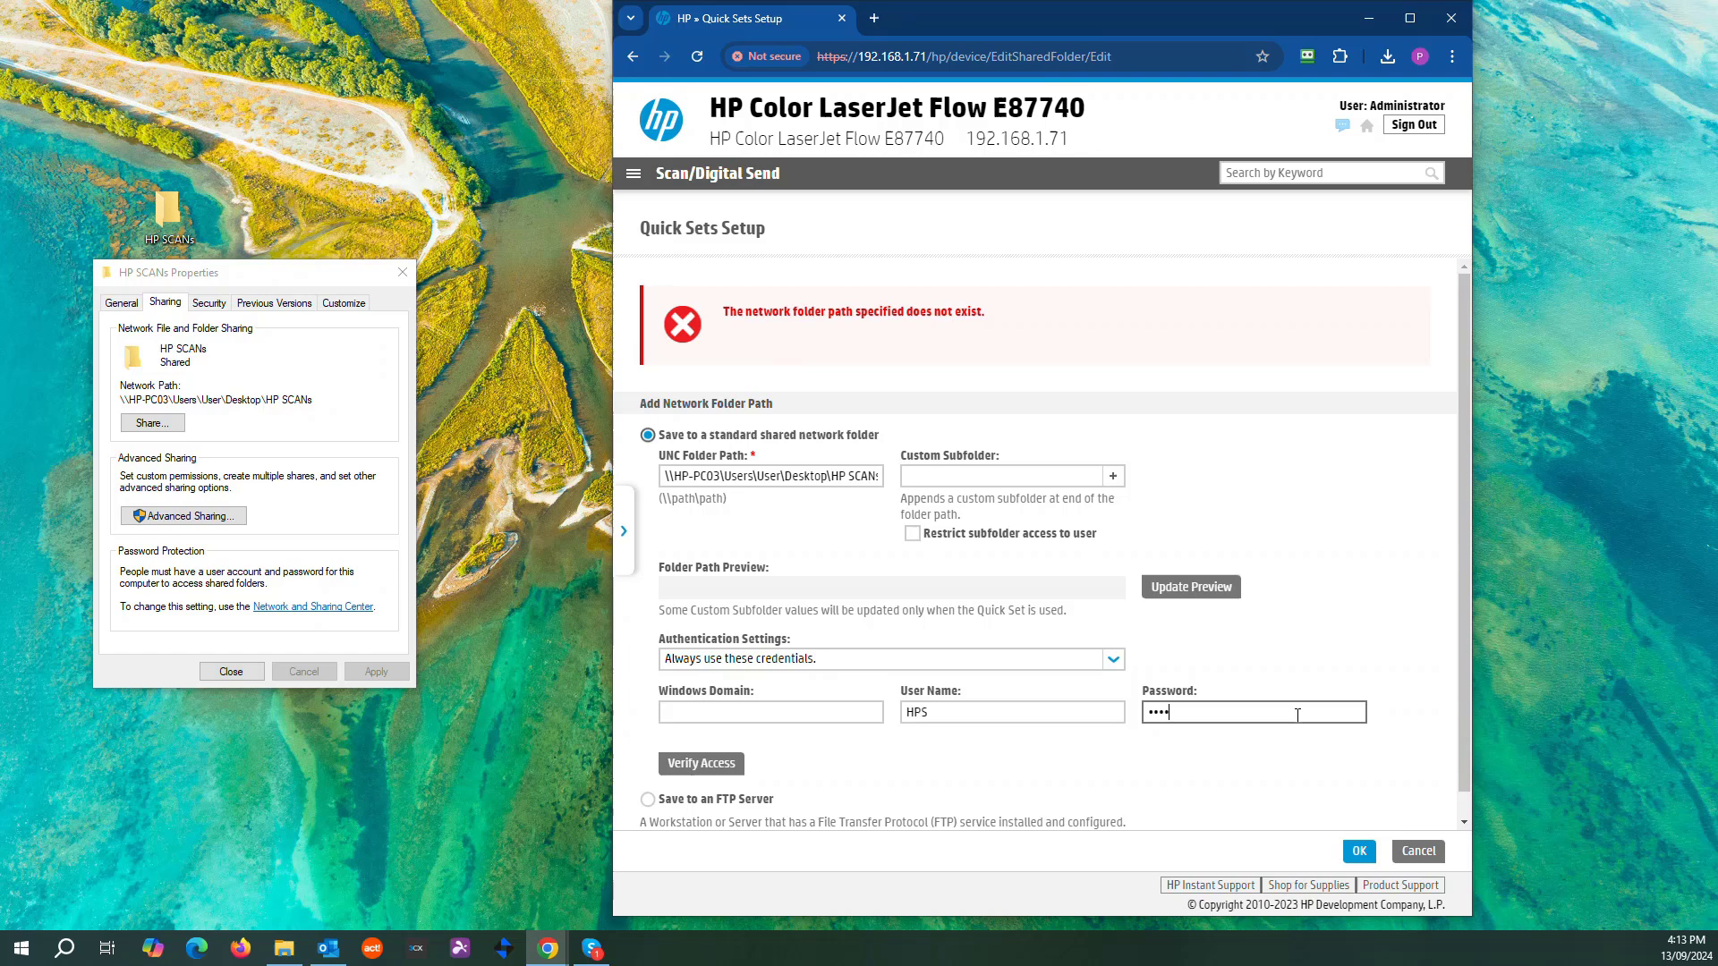
click(1361, 854)
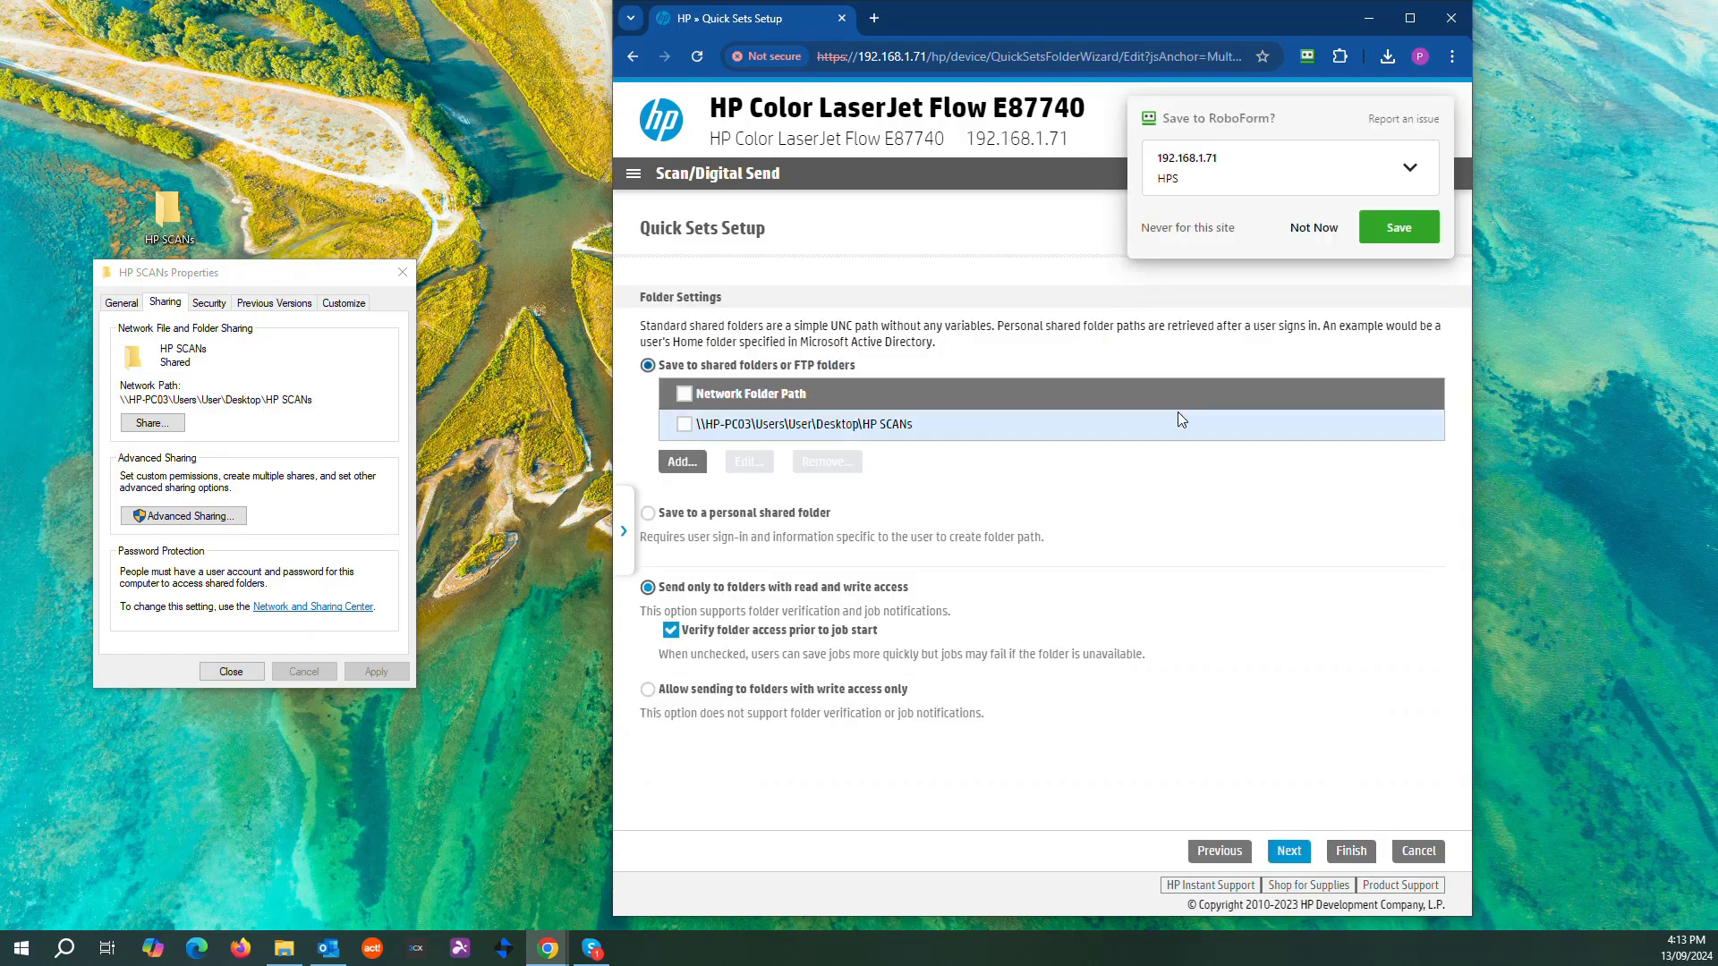
click(1313, 228)
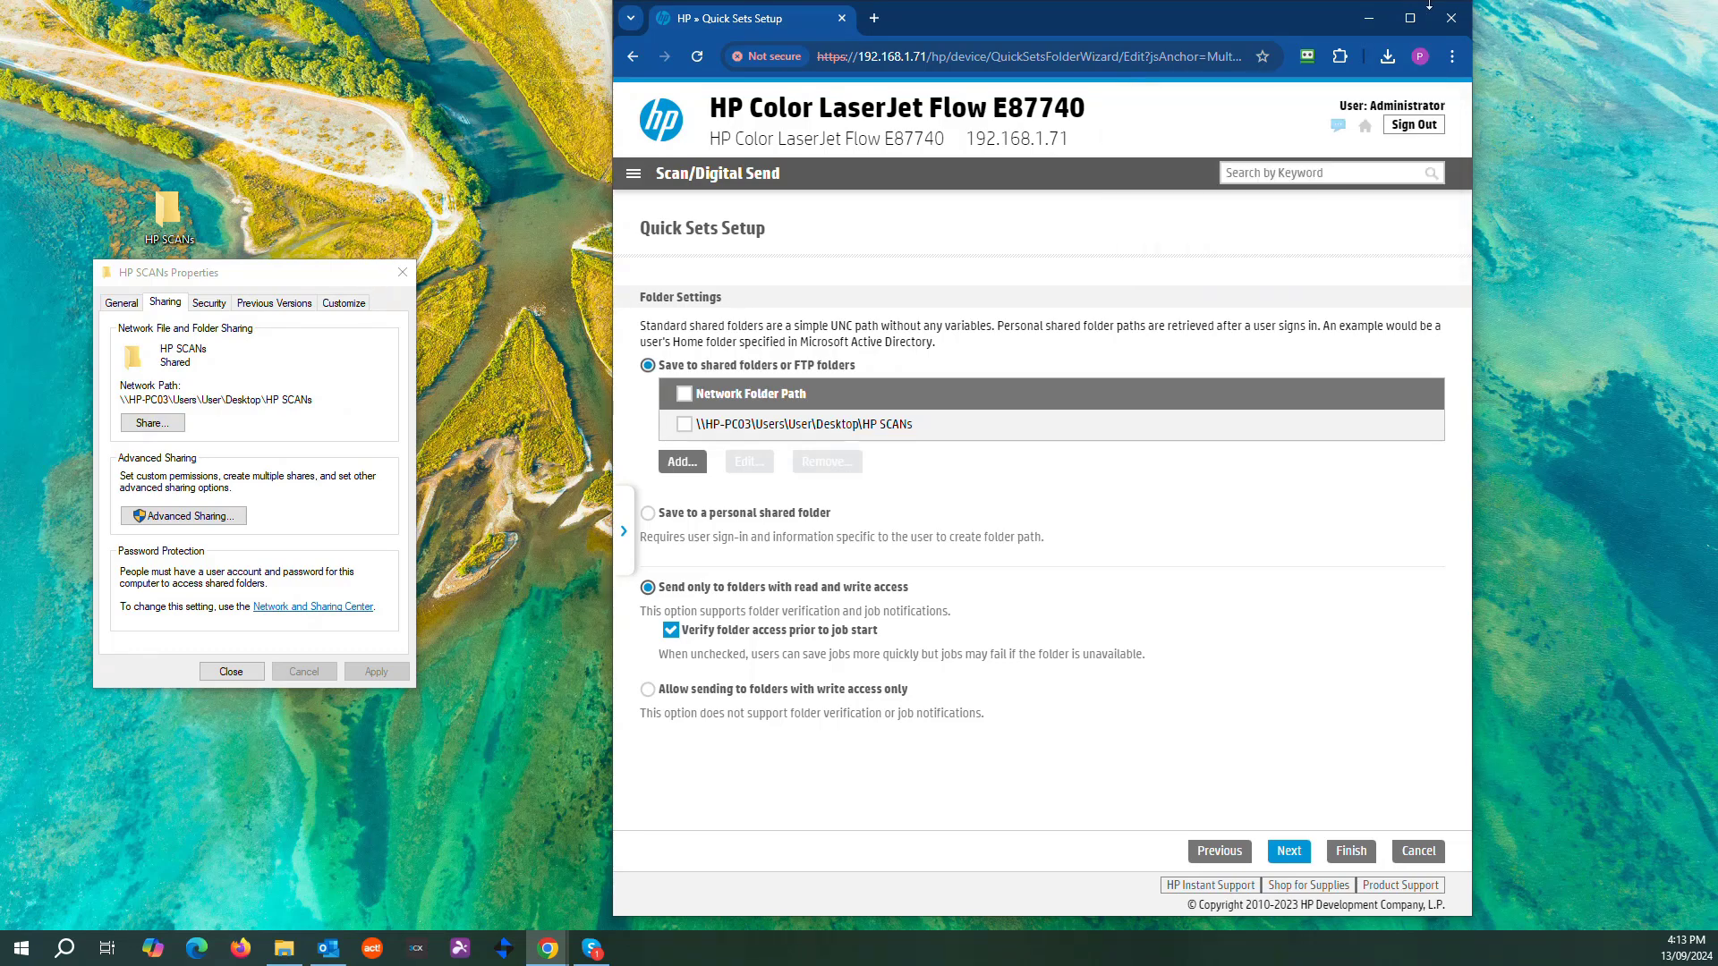
click(1410, 20)
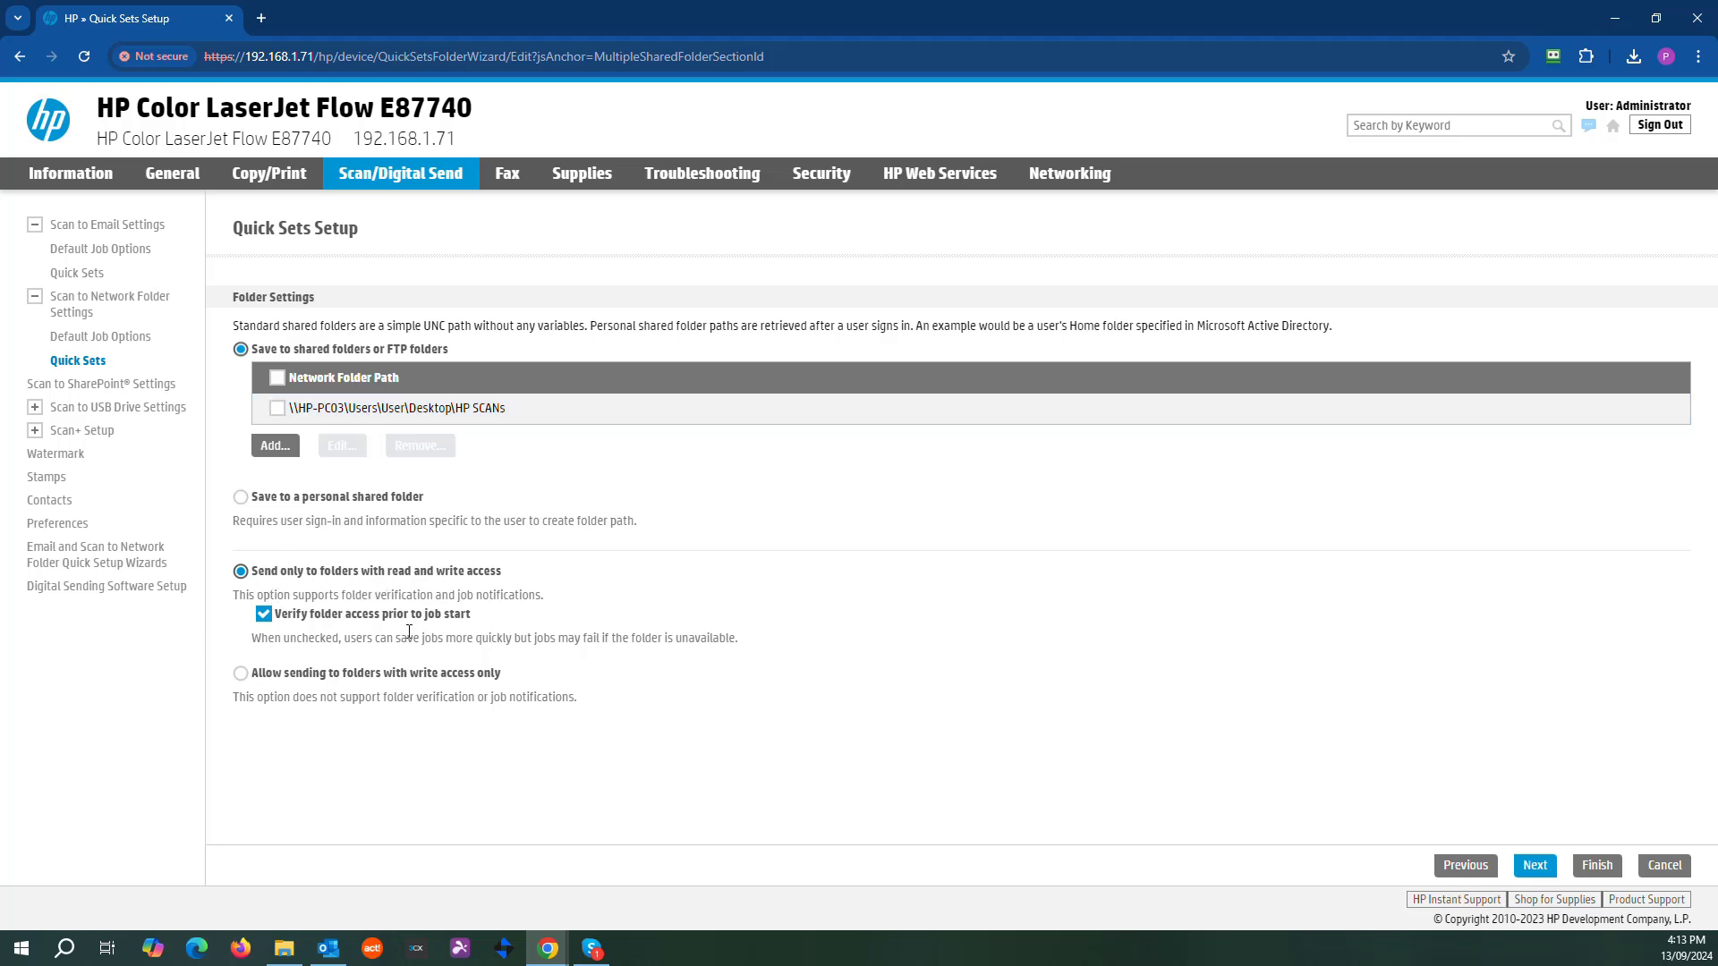
click(1544, 868)
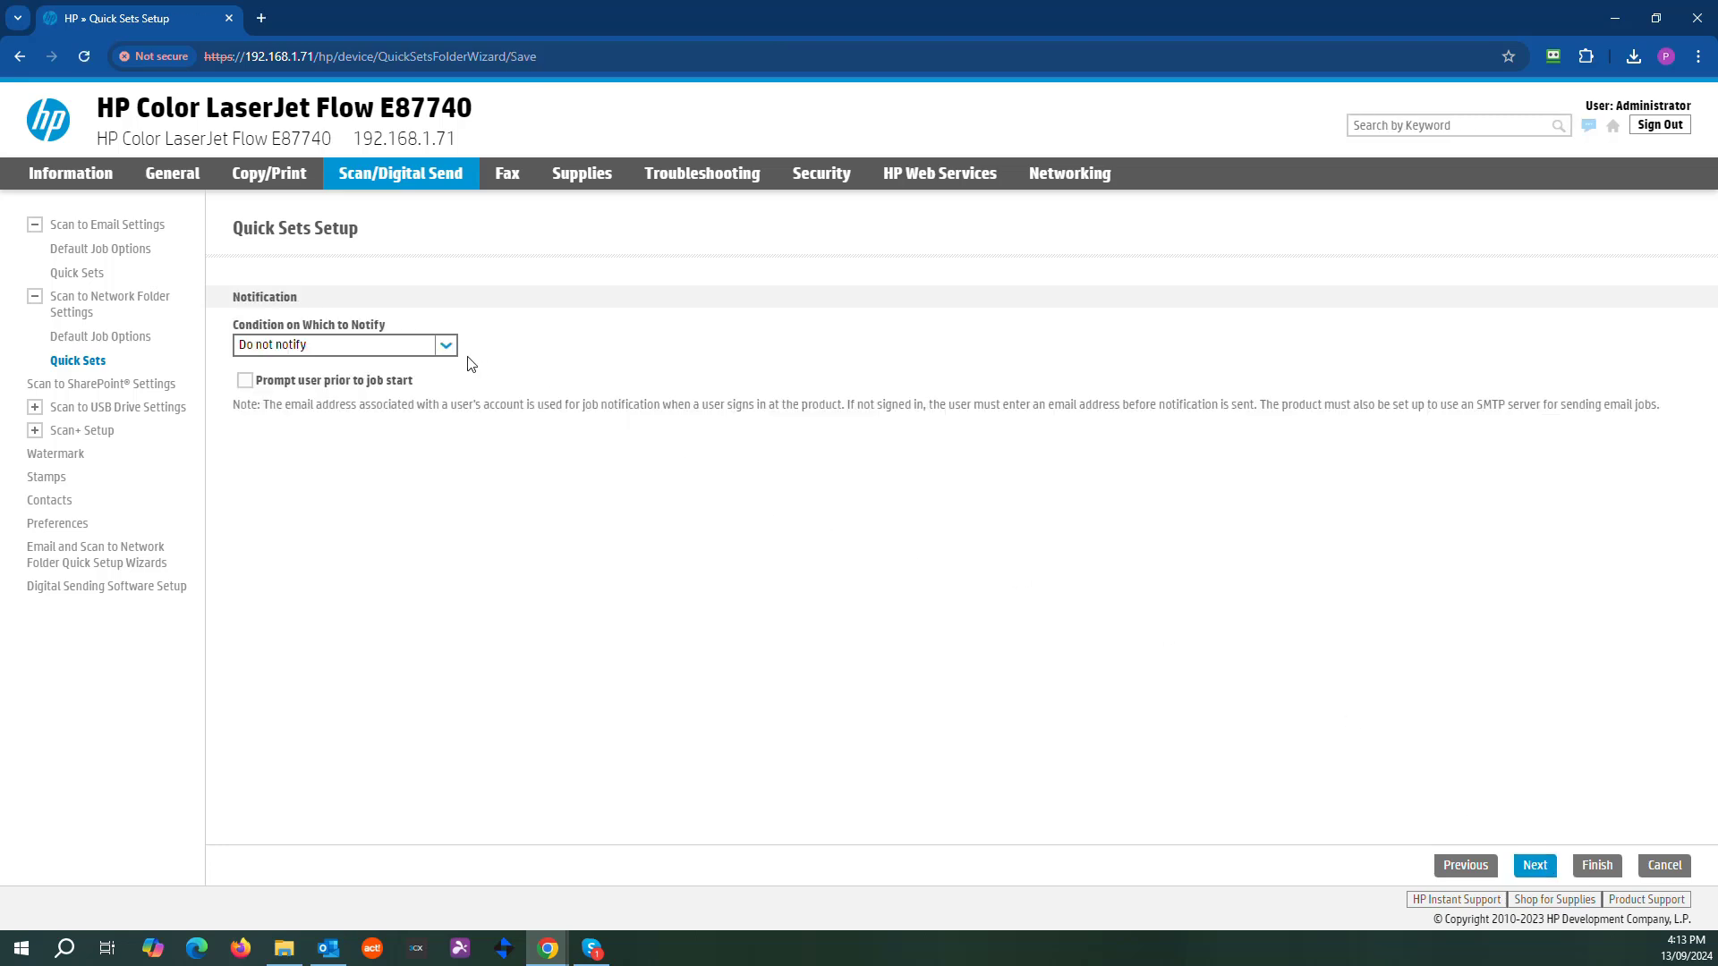
click(445, 348)
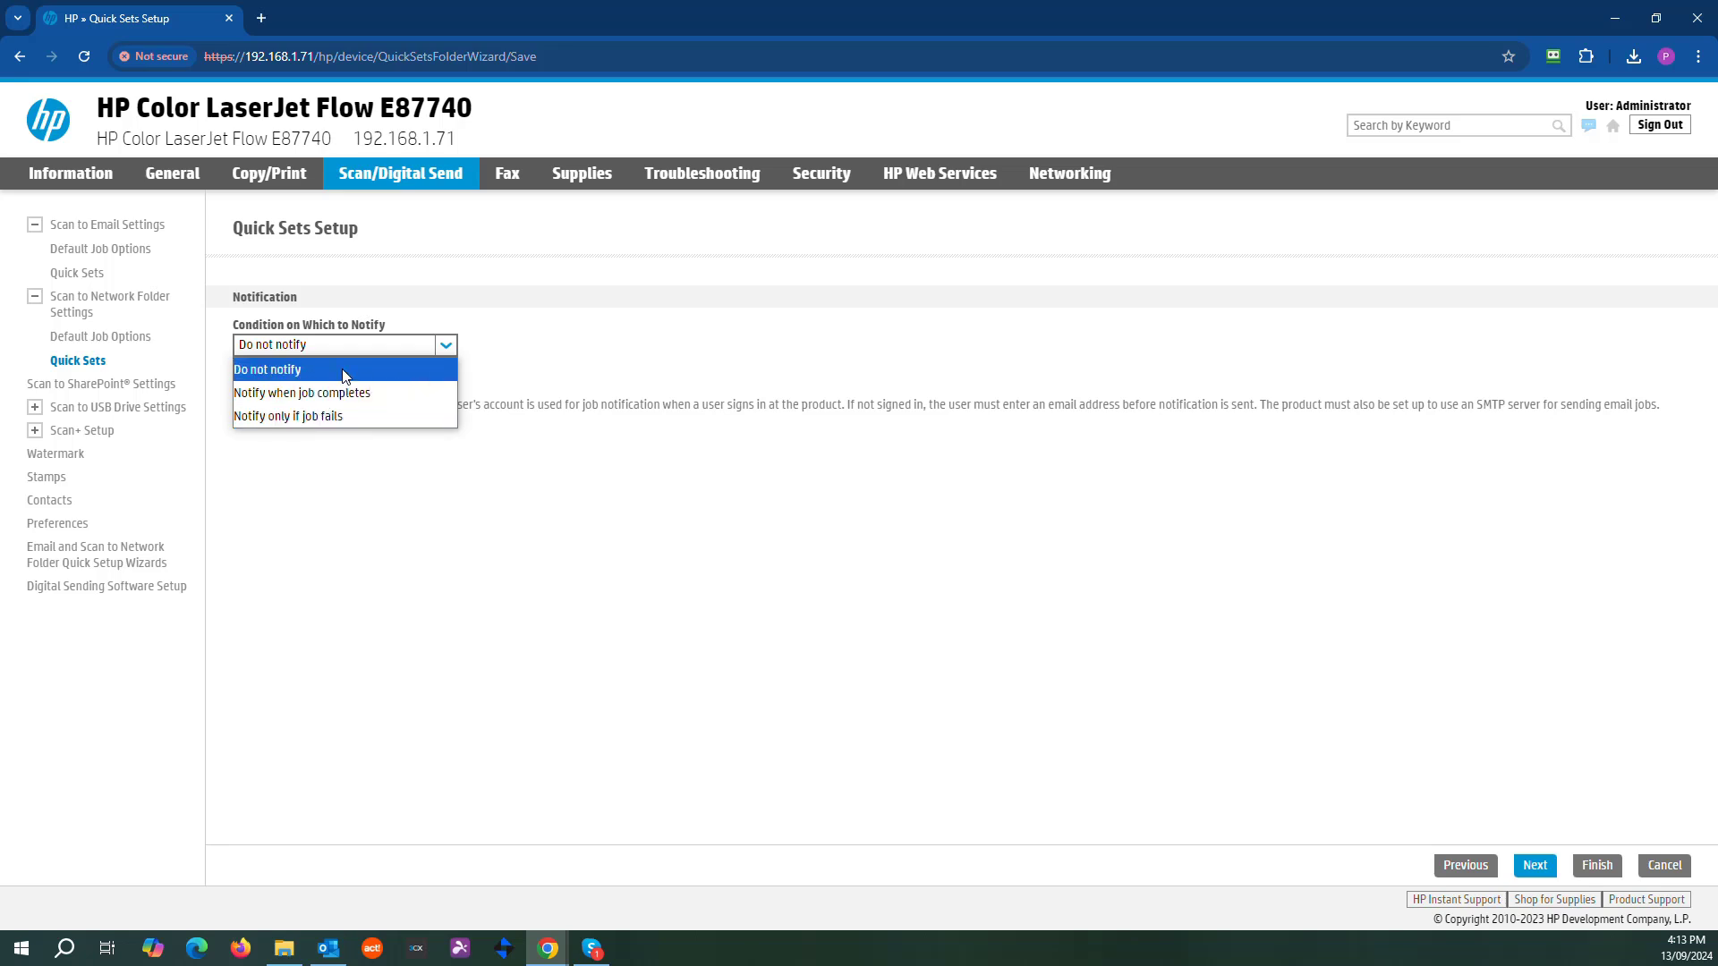
click(315, 374)
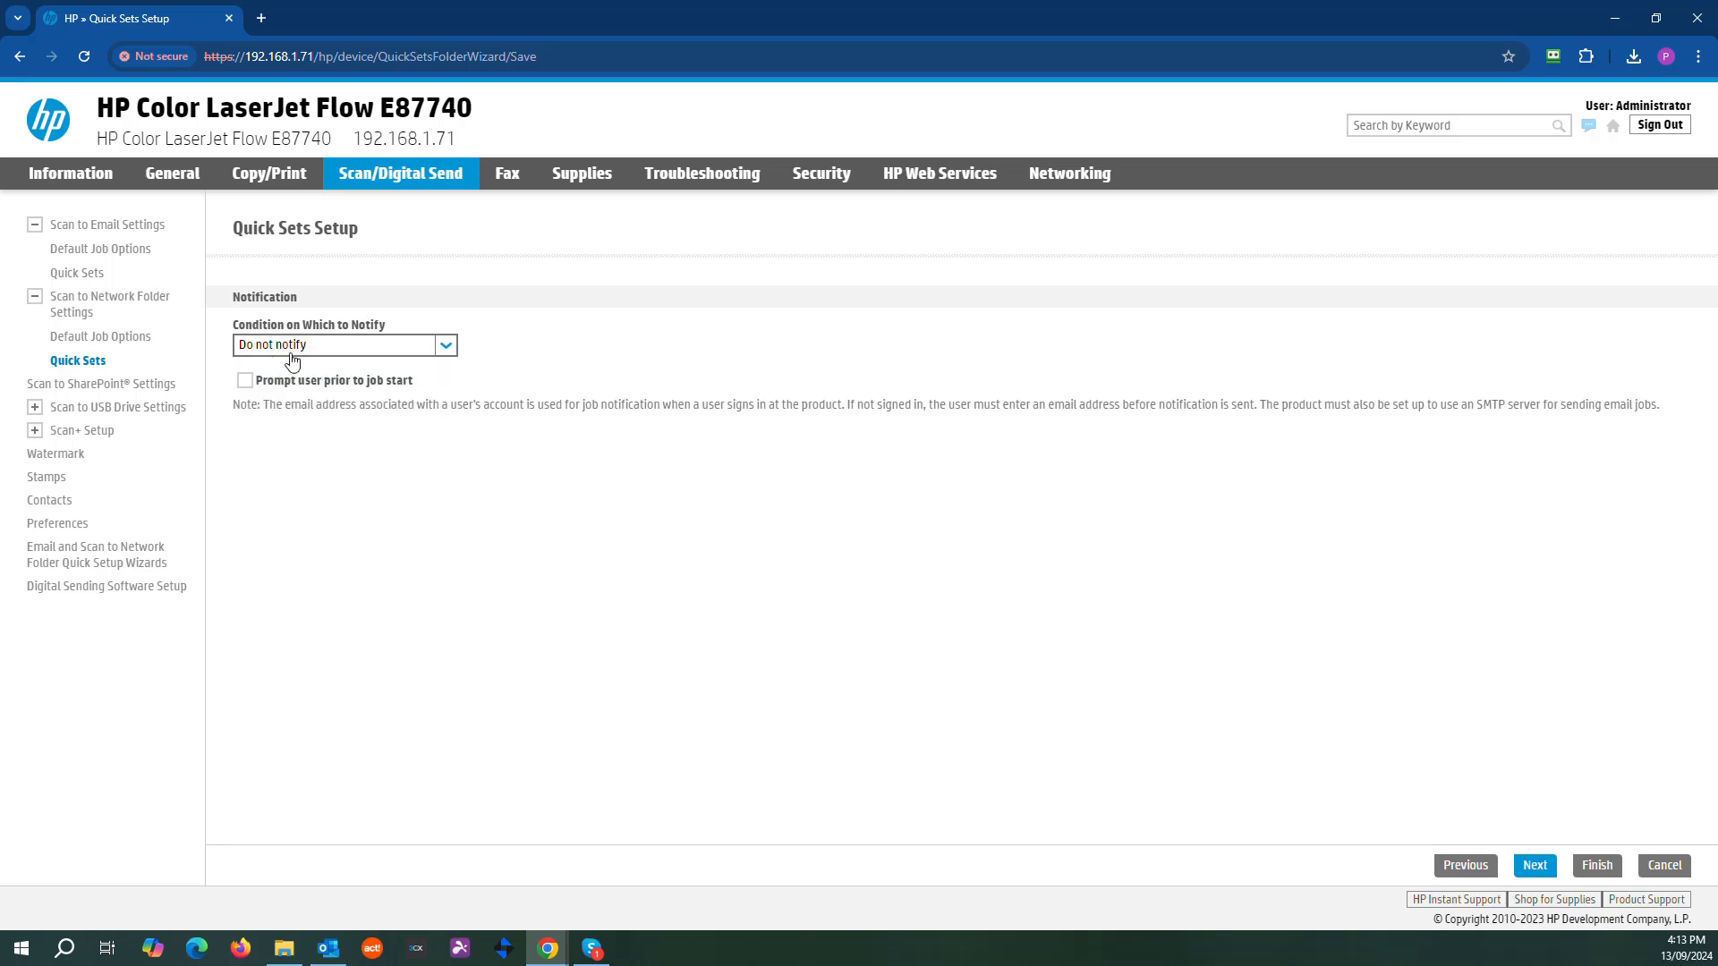
click(1532, 868)
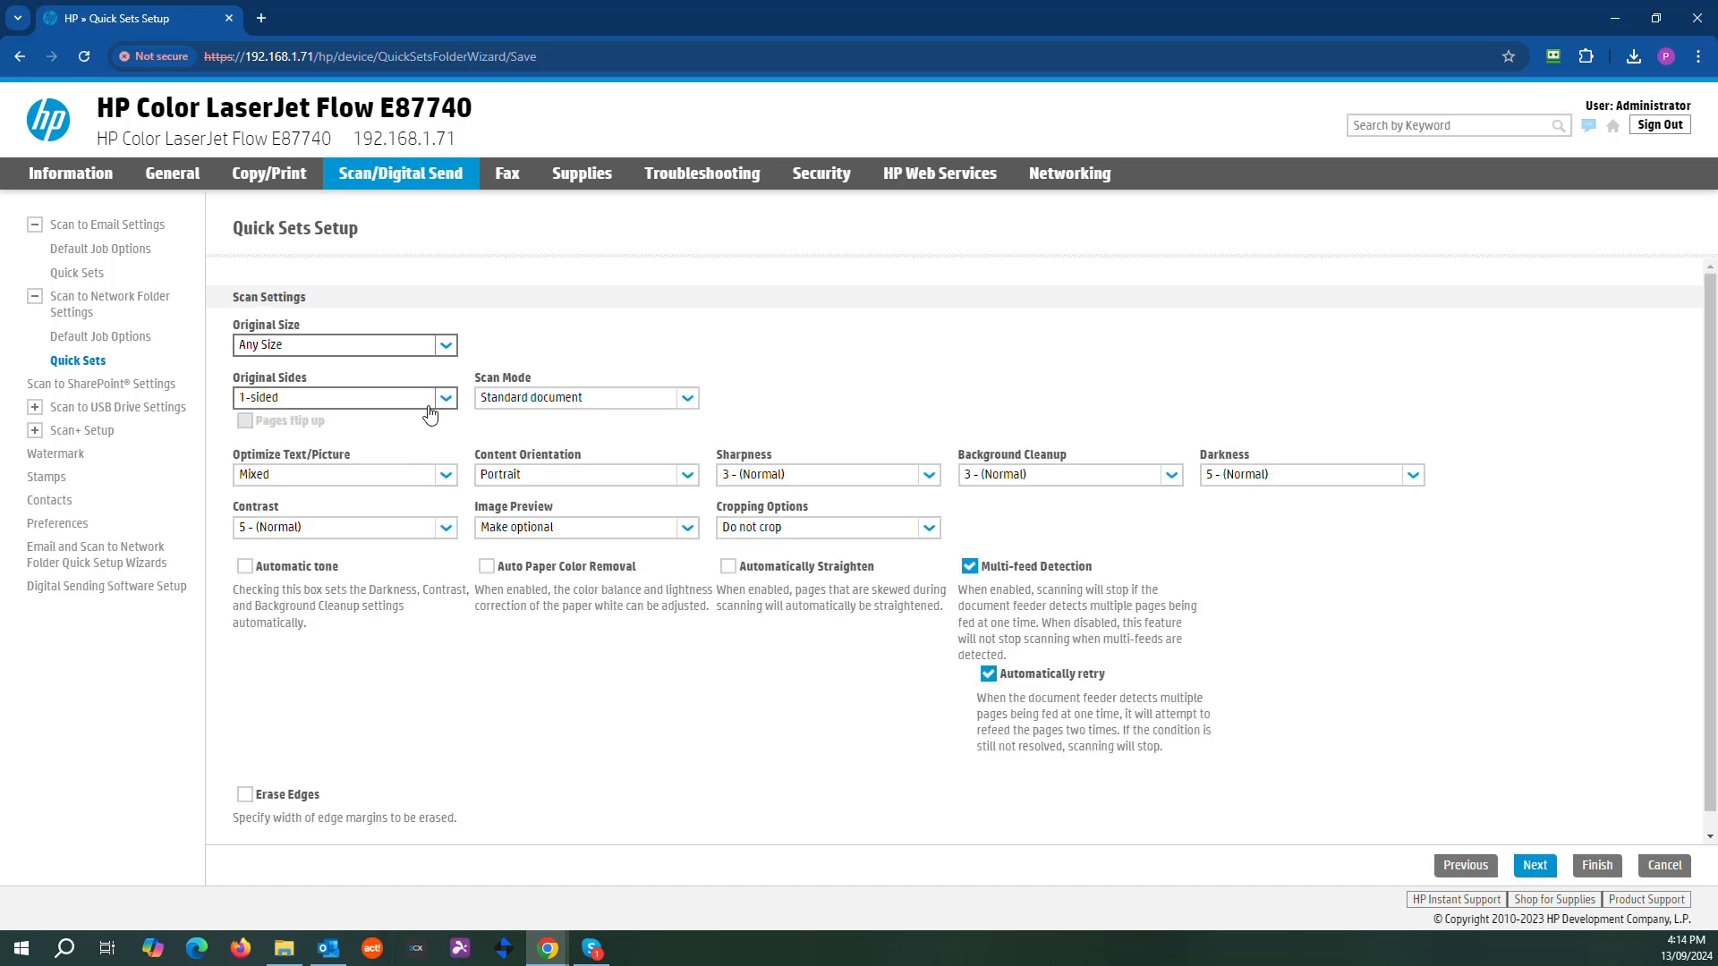
click(446, 399)
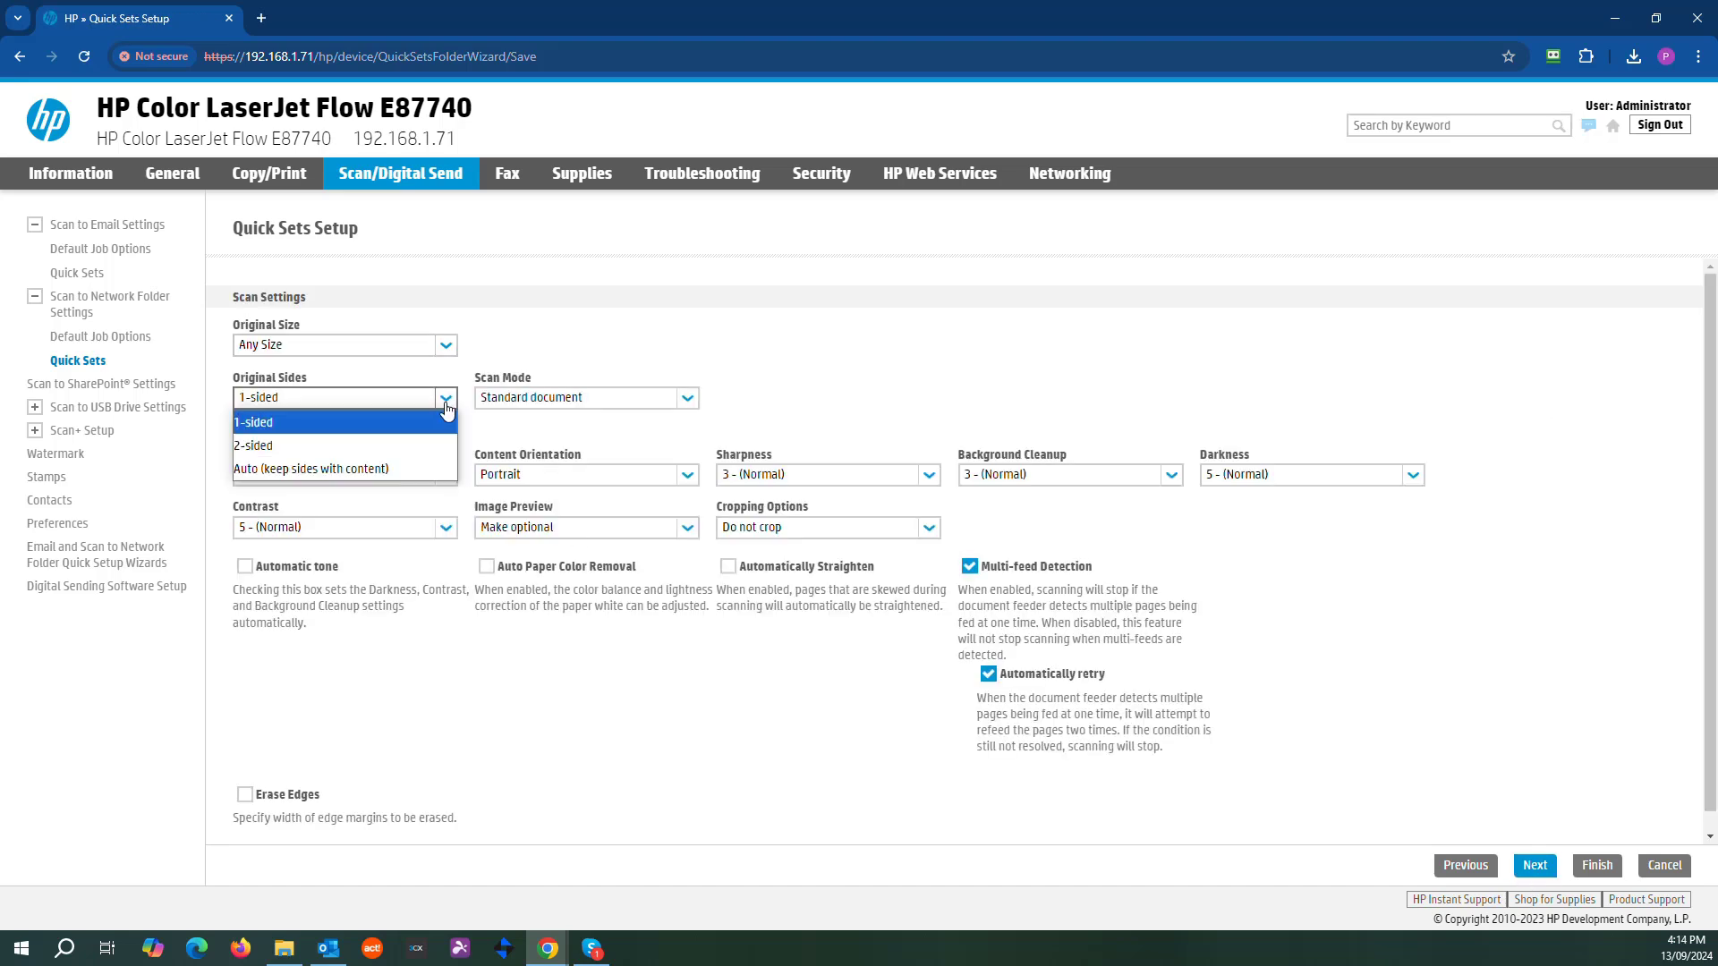
click(413, 441)
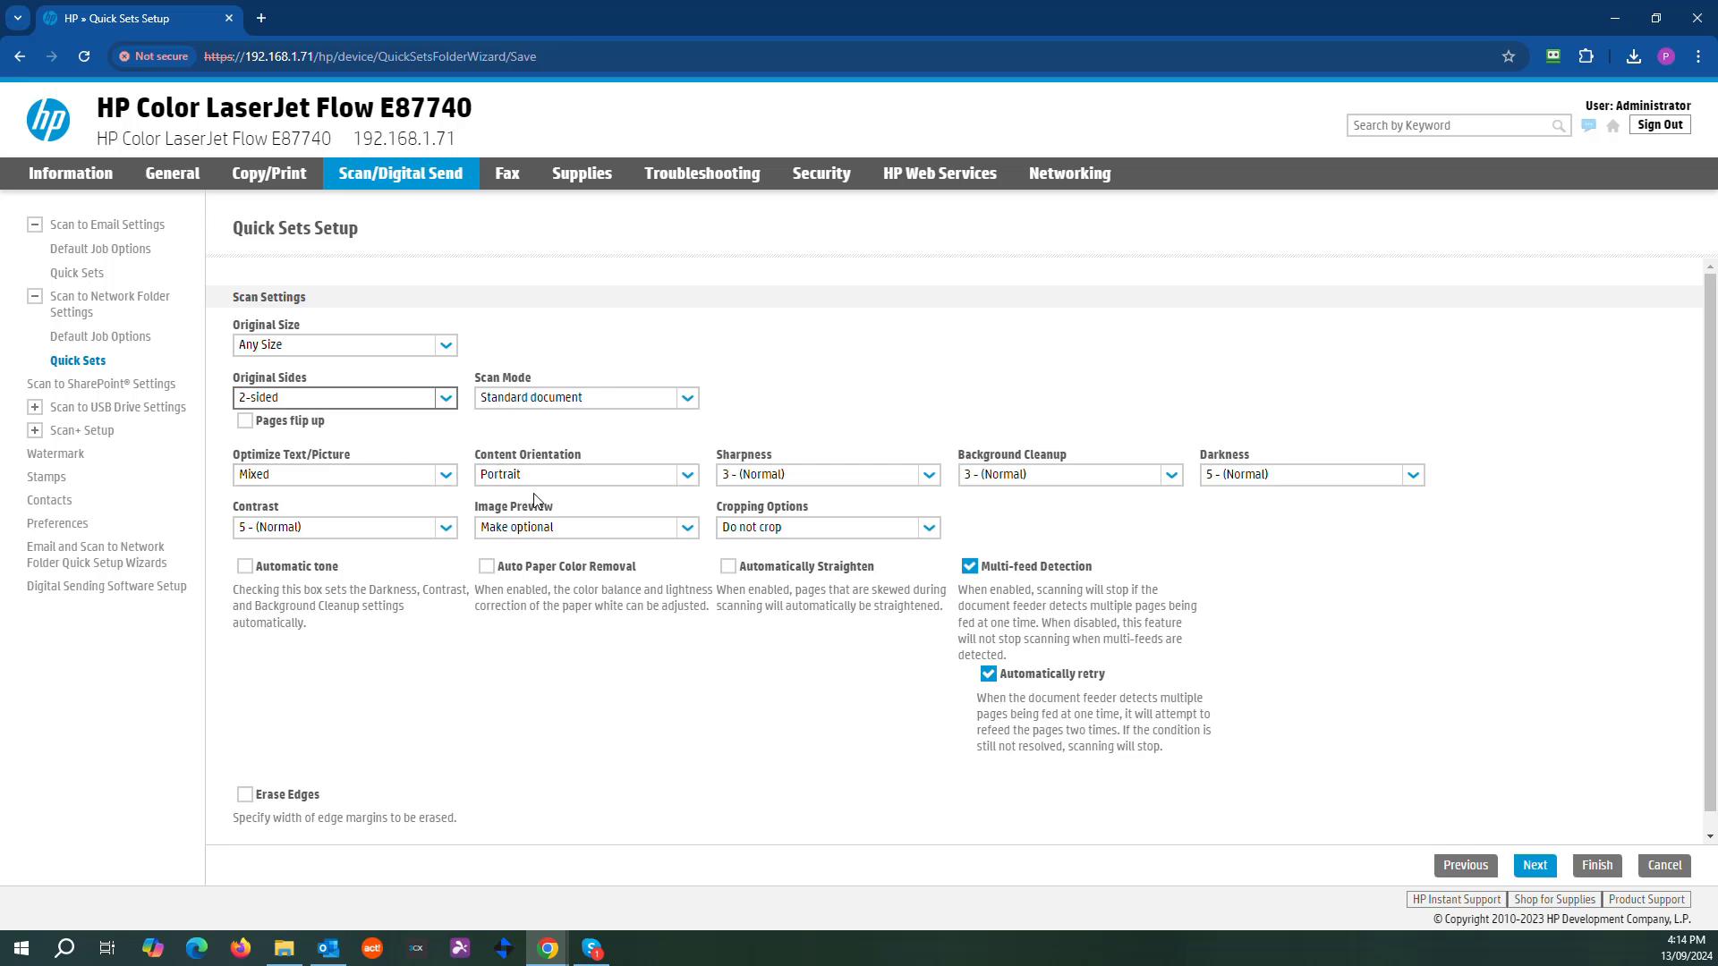
scroll(517, 551, down, 1)
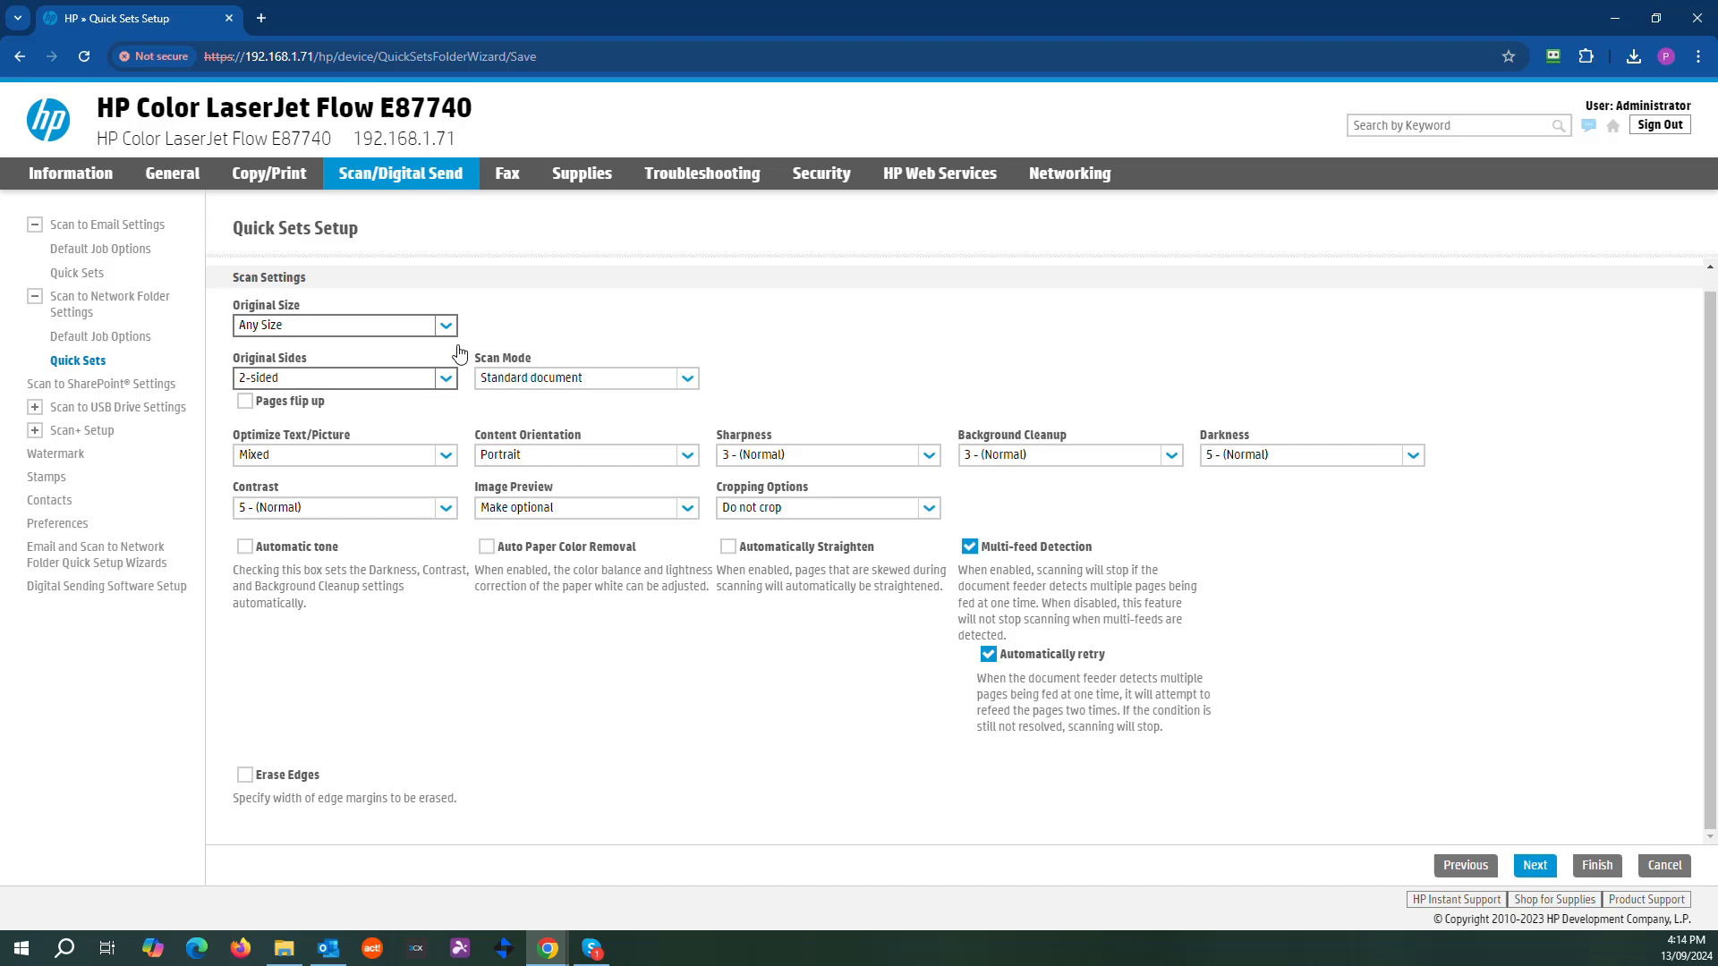
click(1534, 867)
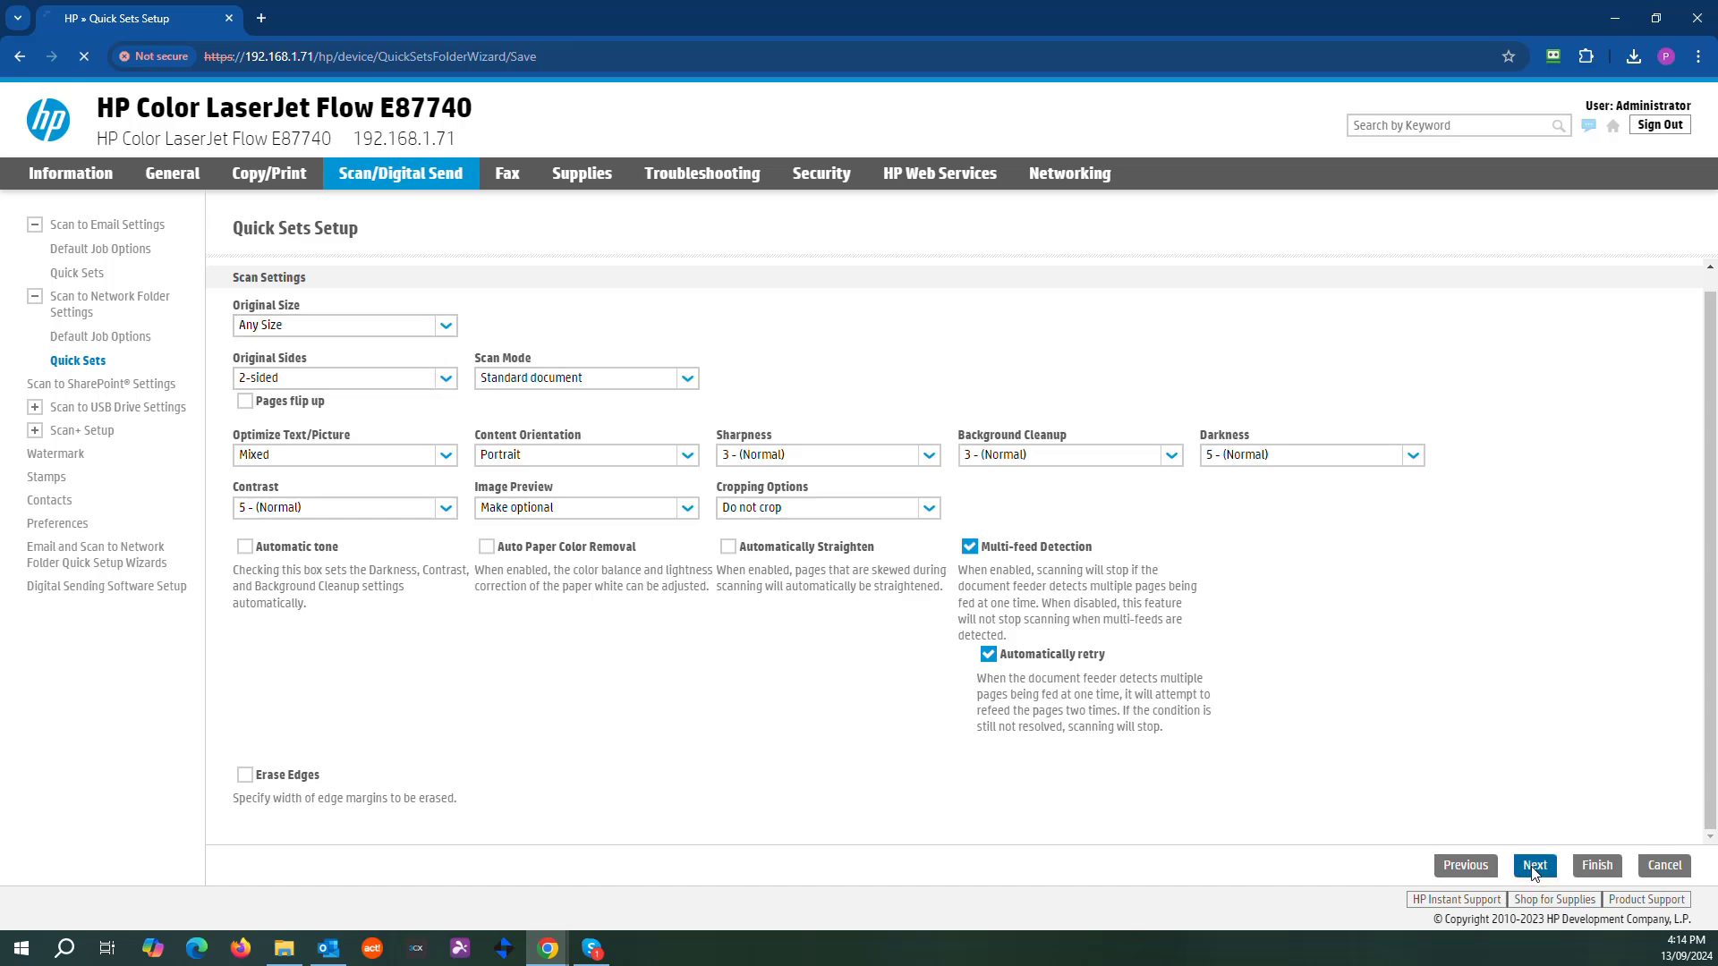
scroll(491, 537, down, 6)
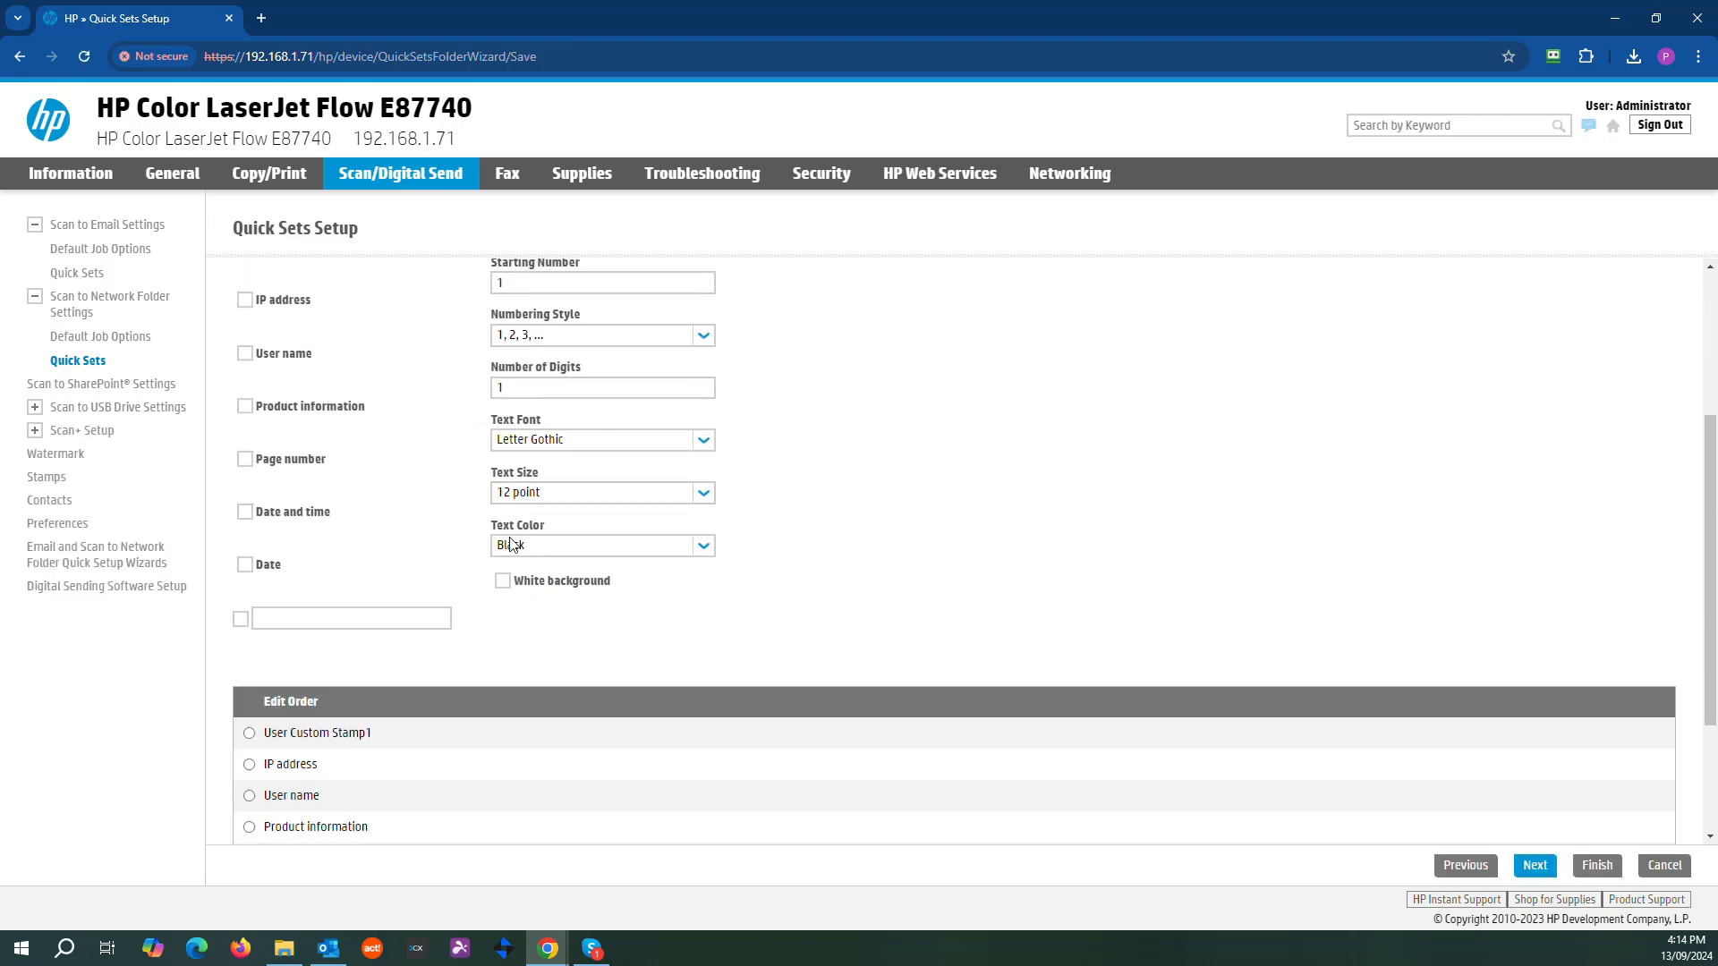
scroll(490, 555, up, 6)
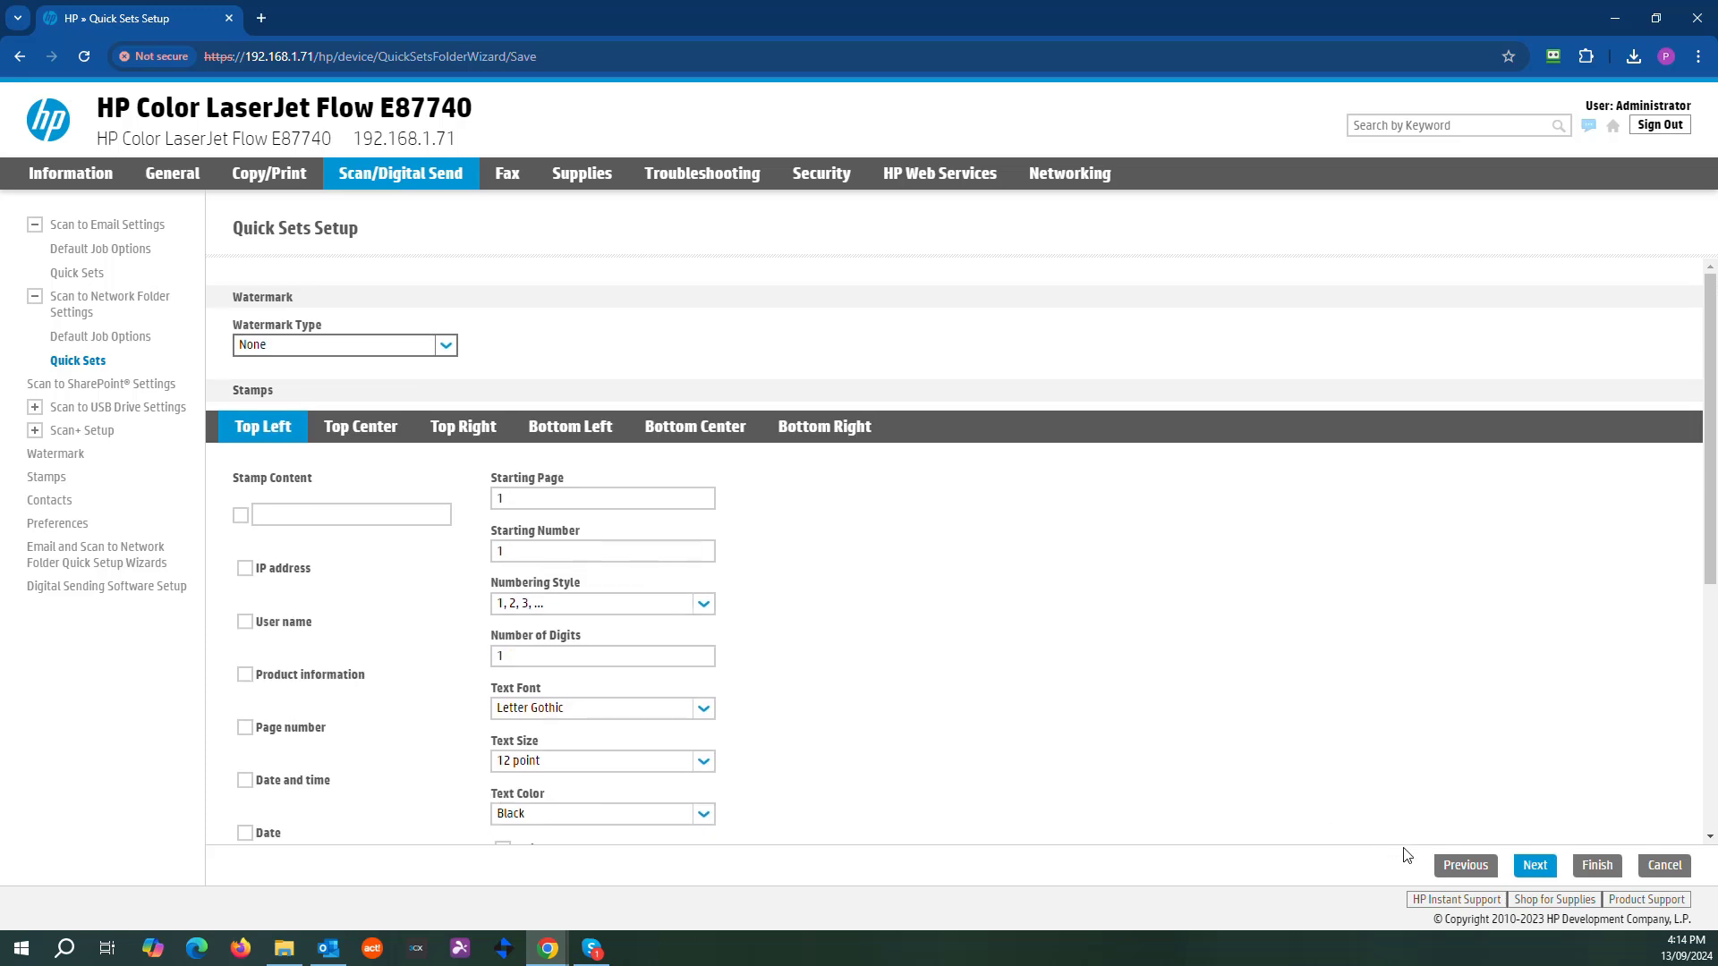
Step: Set the file name to SCAN with a Date (%DEVICE_DATE_DDMMYYYY%) suffix
click(1536, 866)
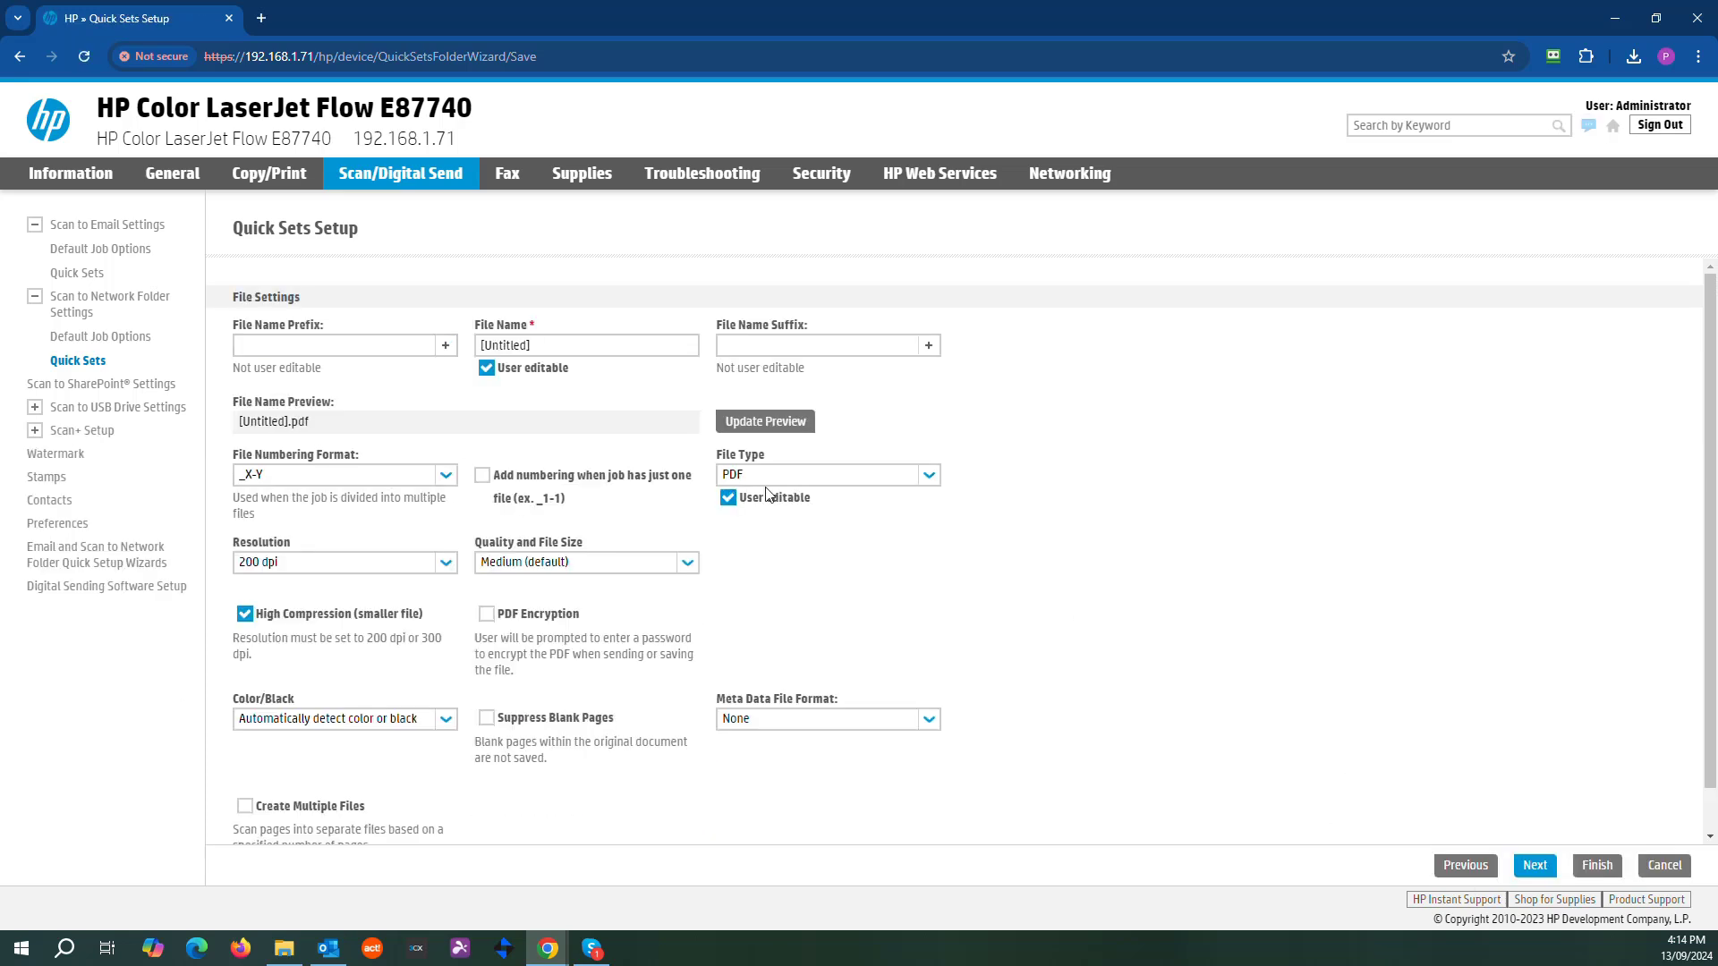
triple_click(519, 345)
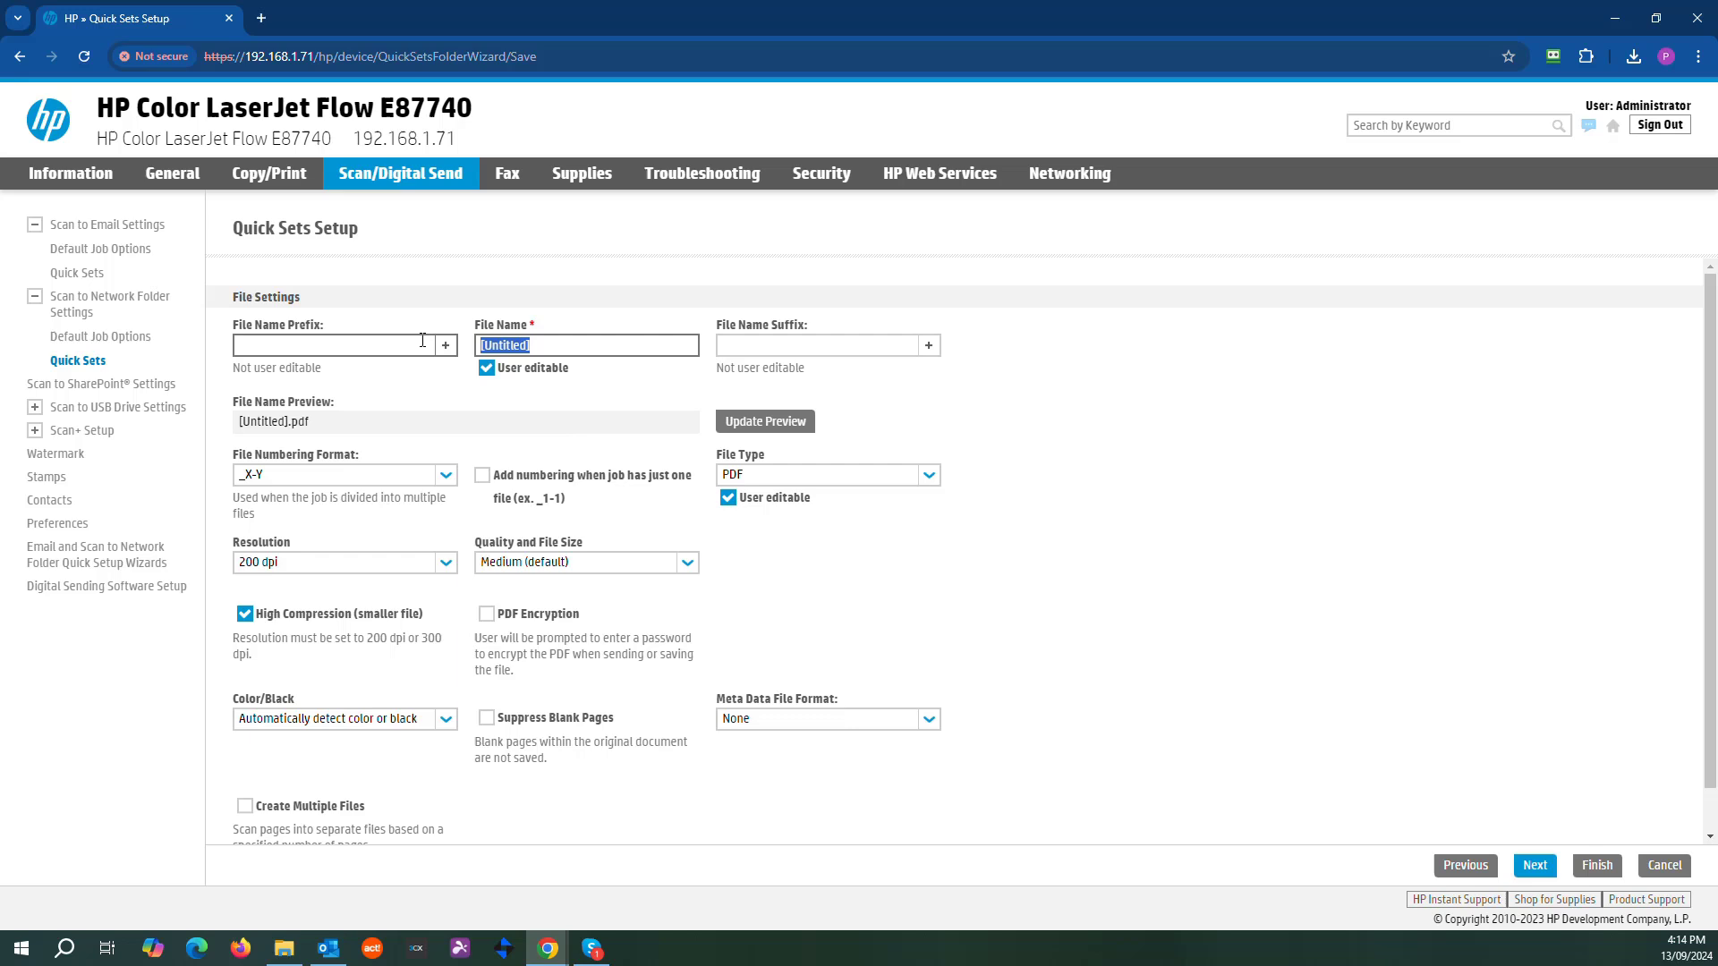
text(SCAN)
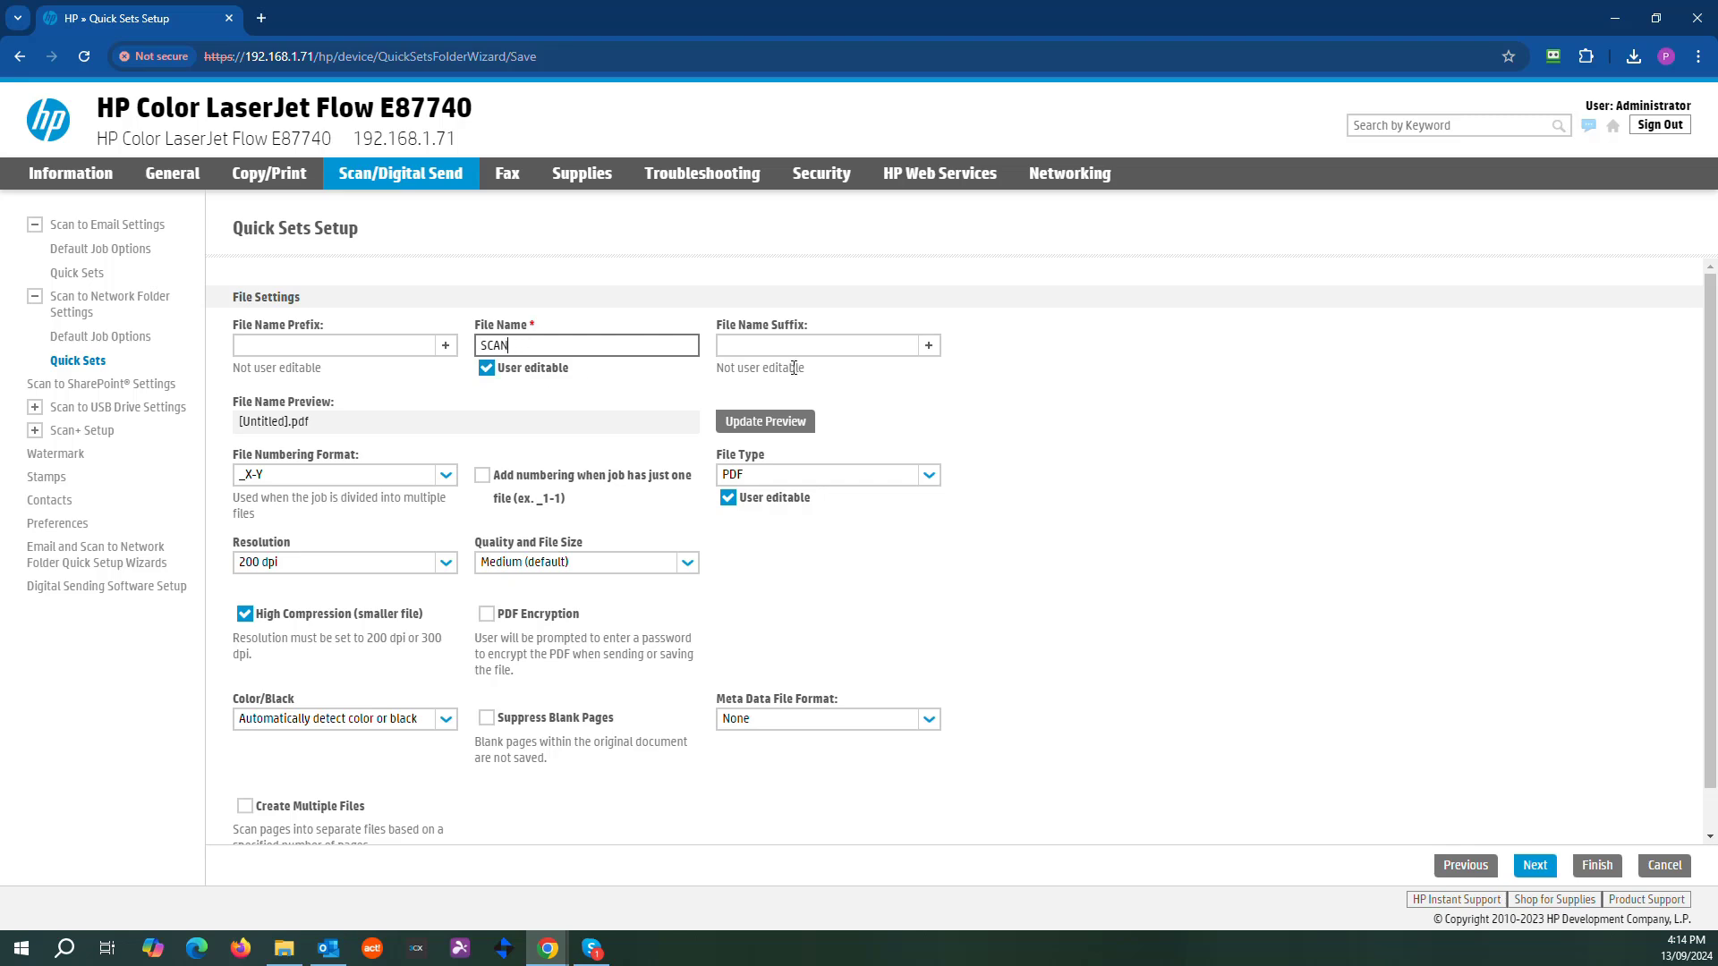
click(928, 346)
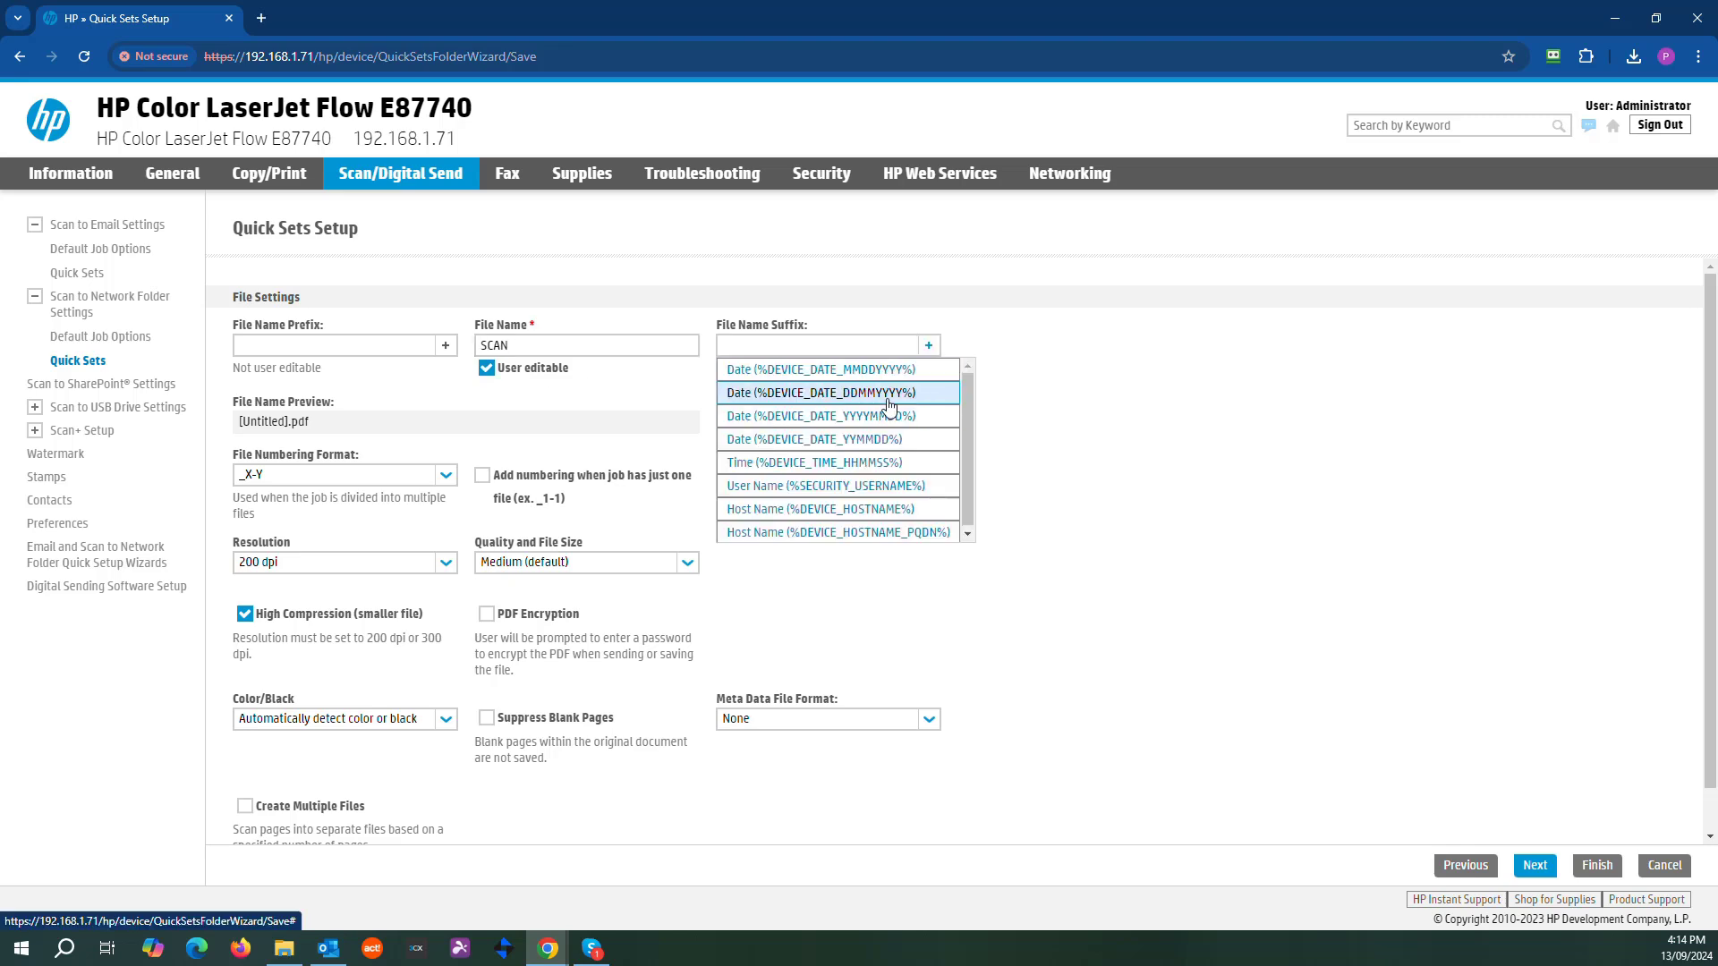
click(890, 393)
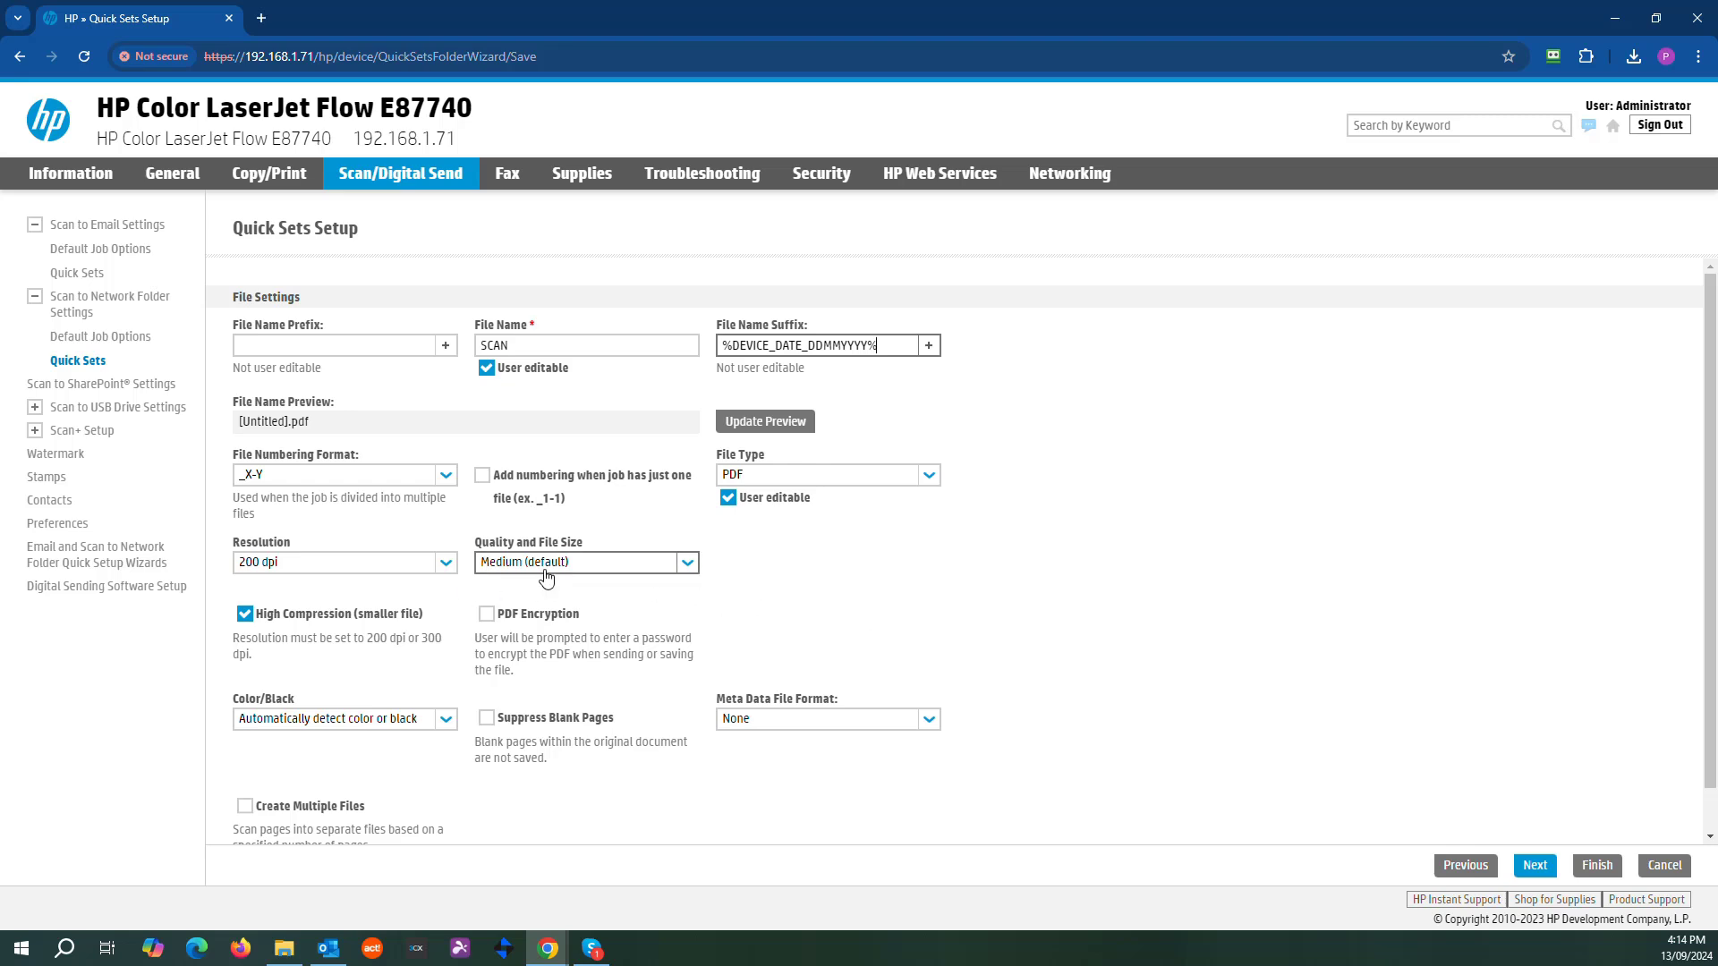
Step: Enable Suppress Blank Pages and continue to the HP SCAN summary
scroll(546, 578, down, 1)
click(486, 718)
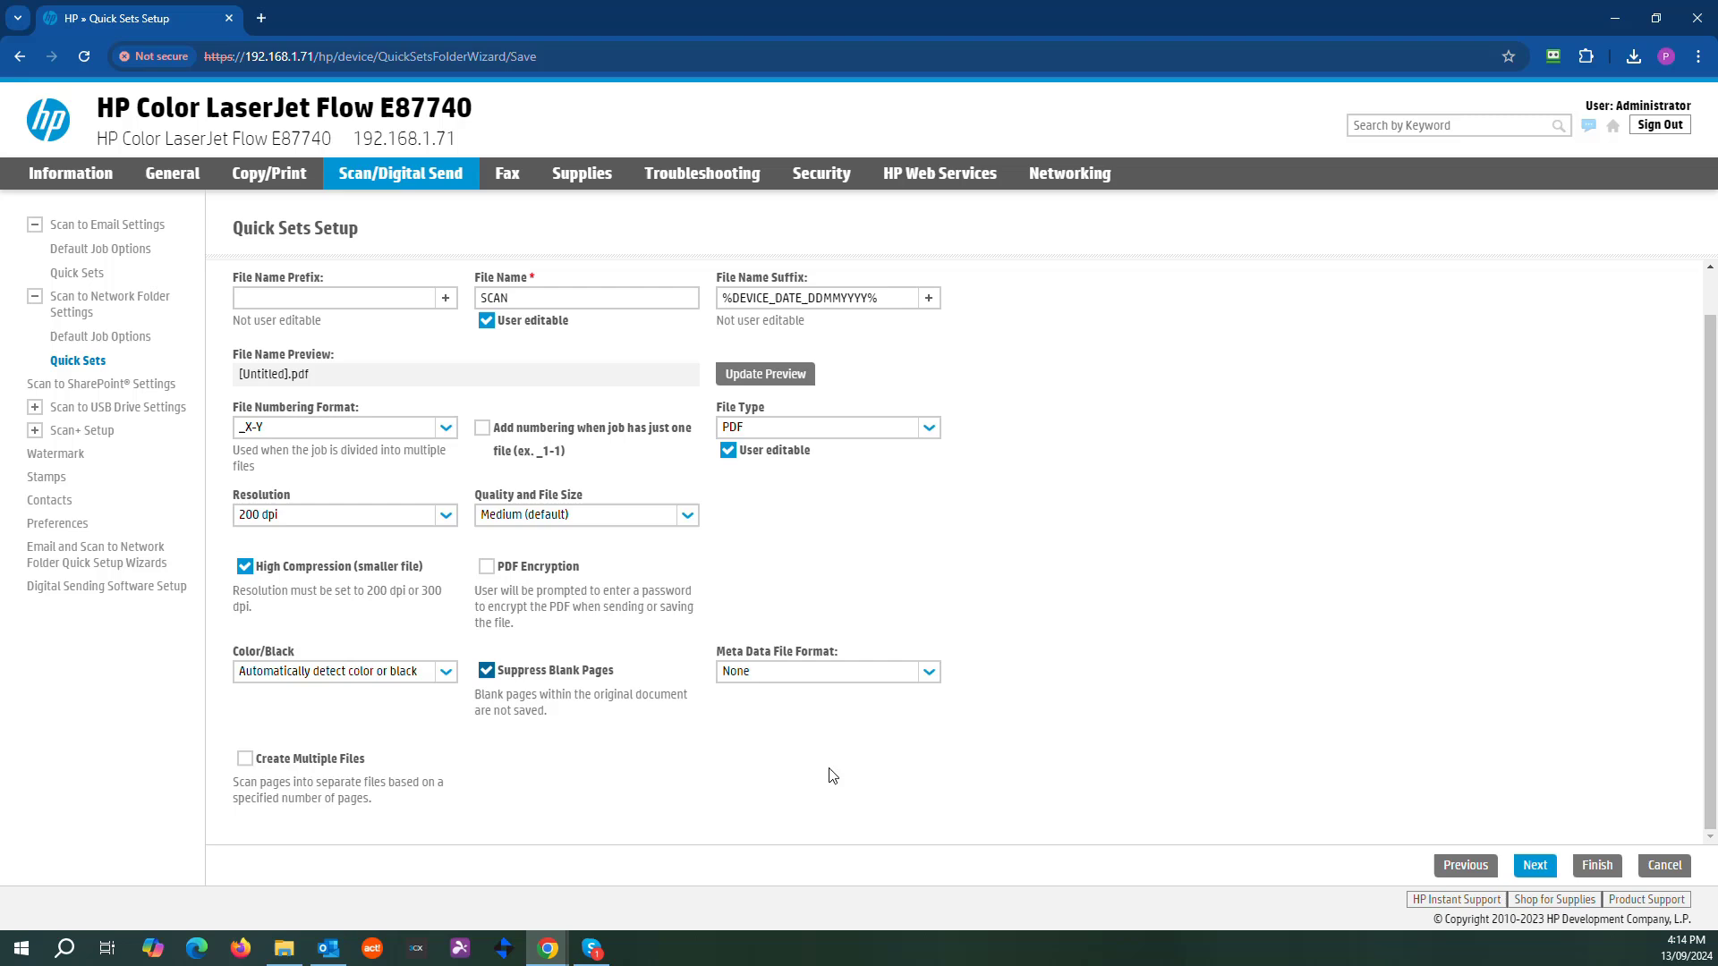
click(1532, 868)
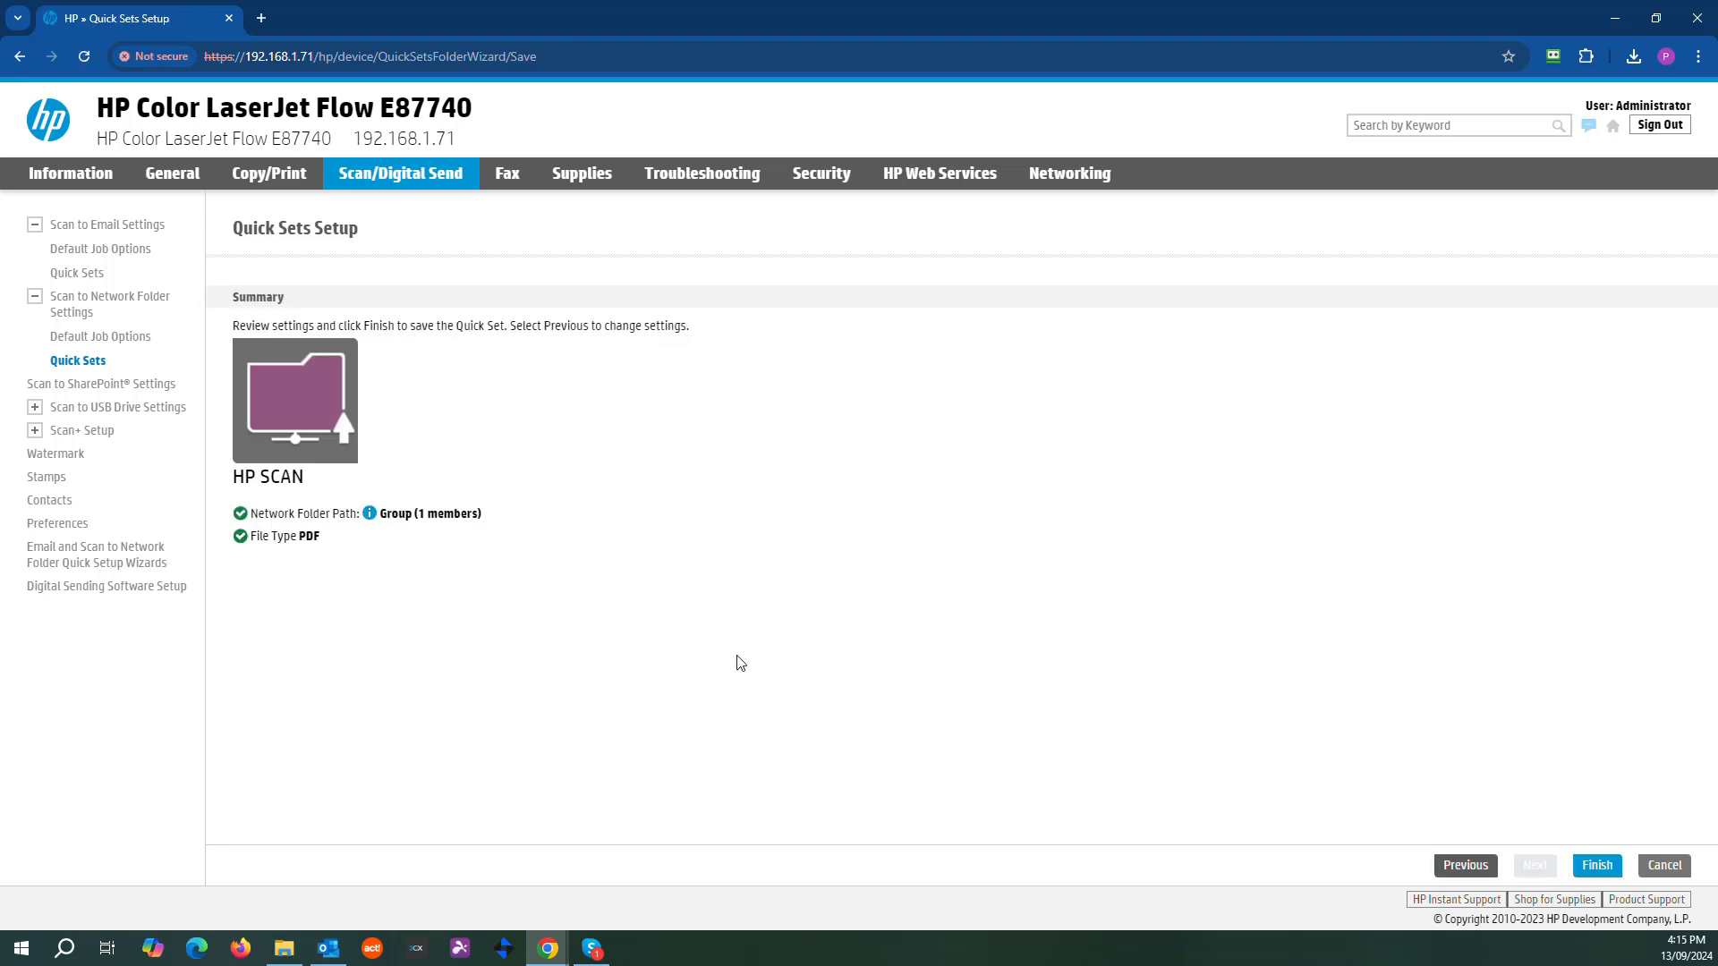
Step: Finish the HP SCAN Quick Set, then go to Control Panel Display Settings
click(1597, 867)
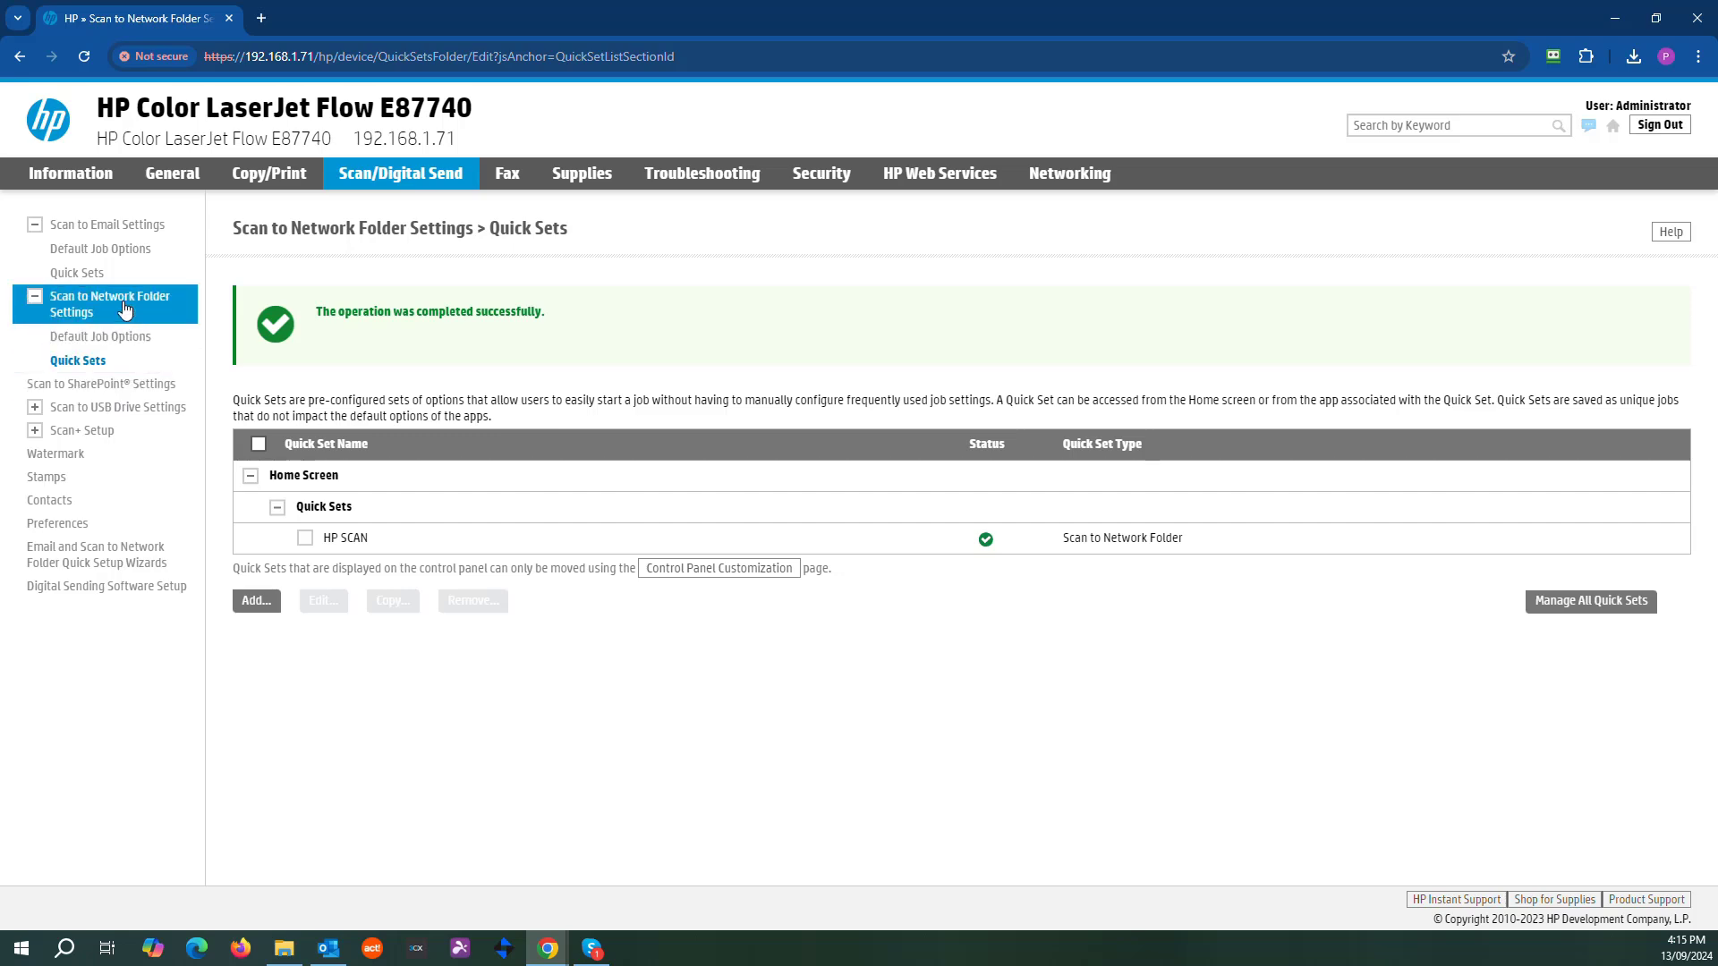
click(168, 173)
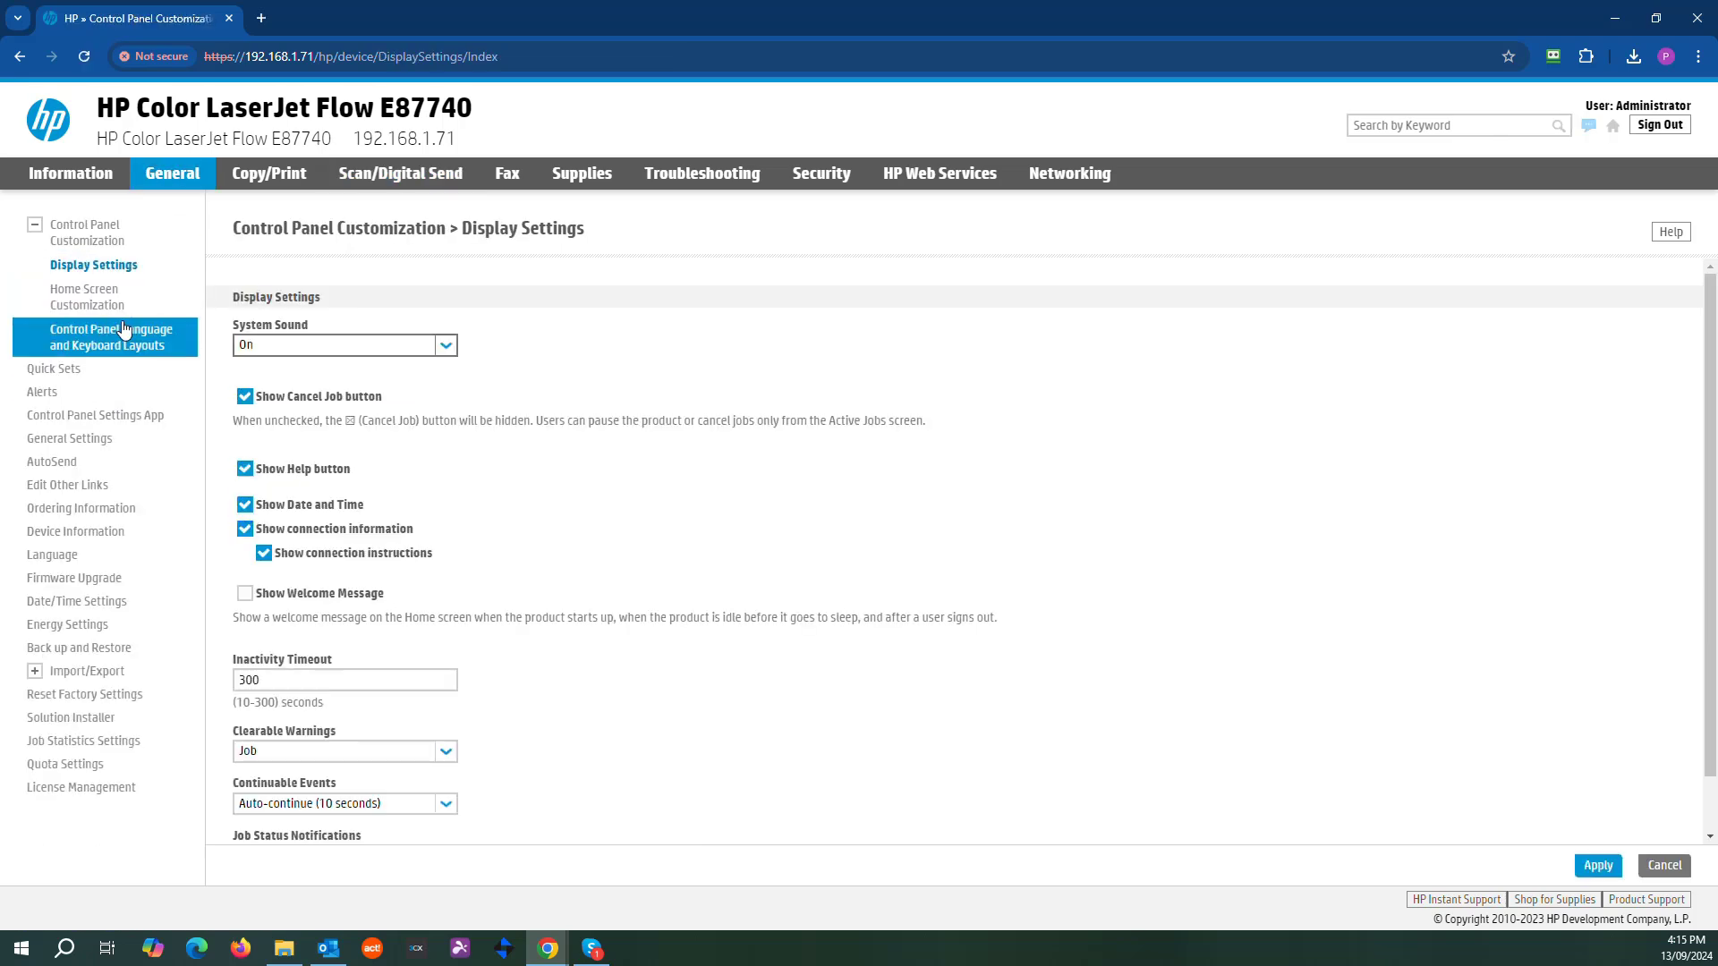
Step: In Home Screen Customization, shuffle the HP SCAN tile, ending with it back in Hidden Items
click(95, 304)
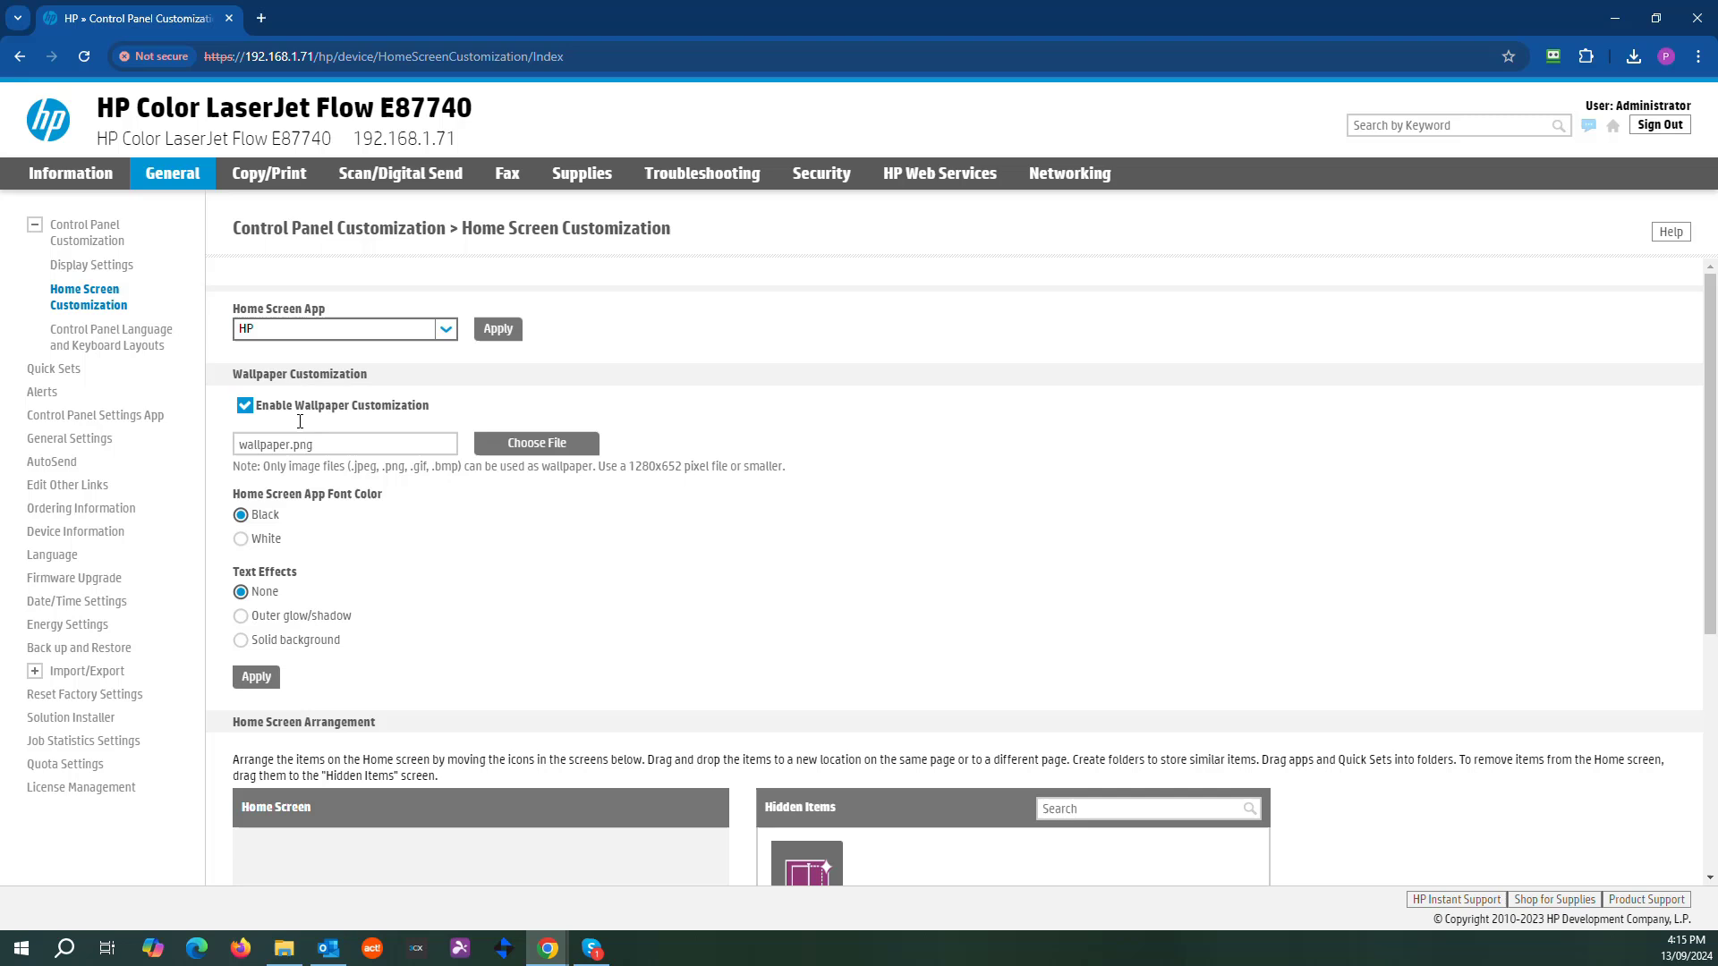
scroll(420, 610, down, 5)
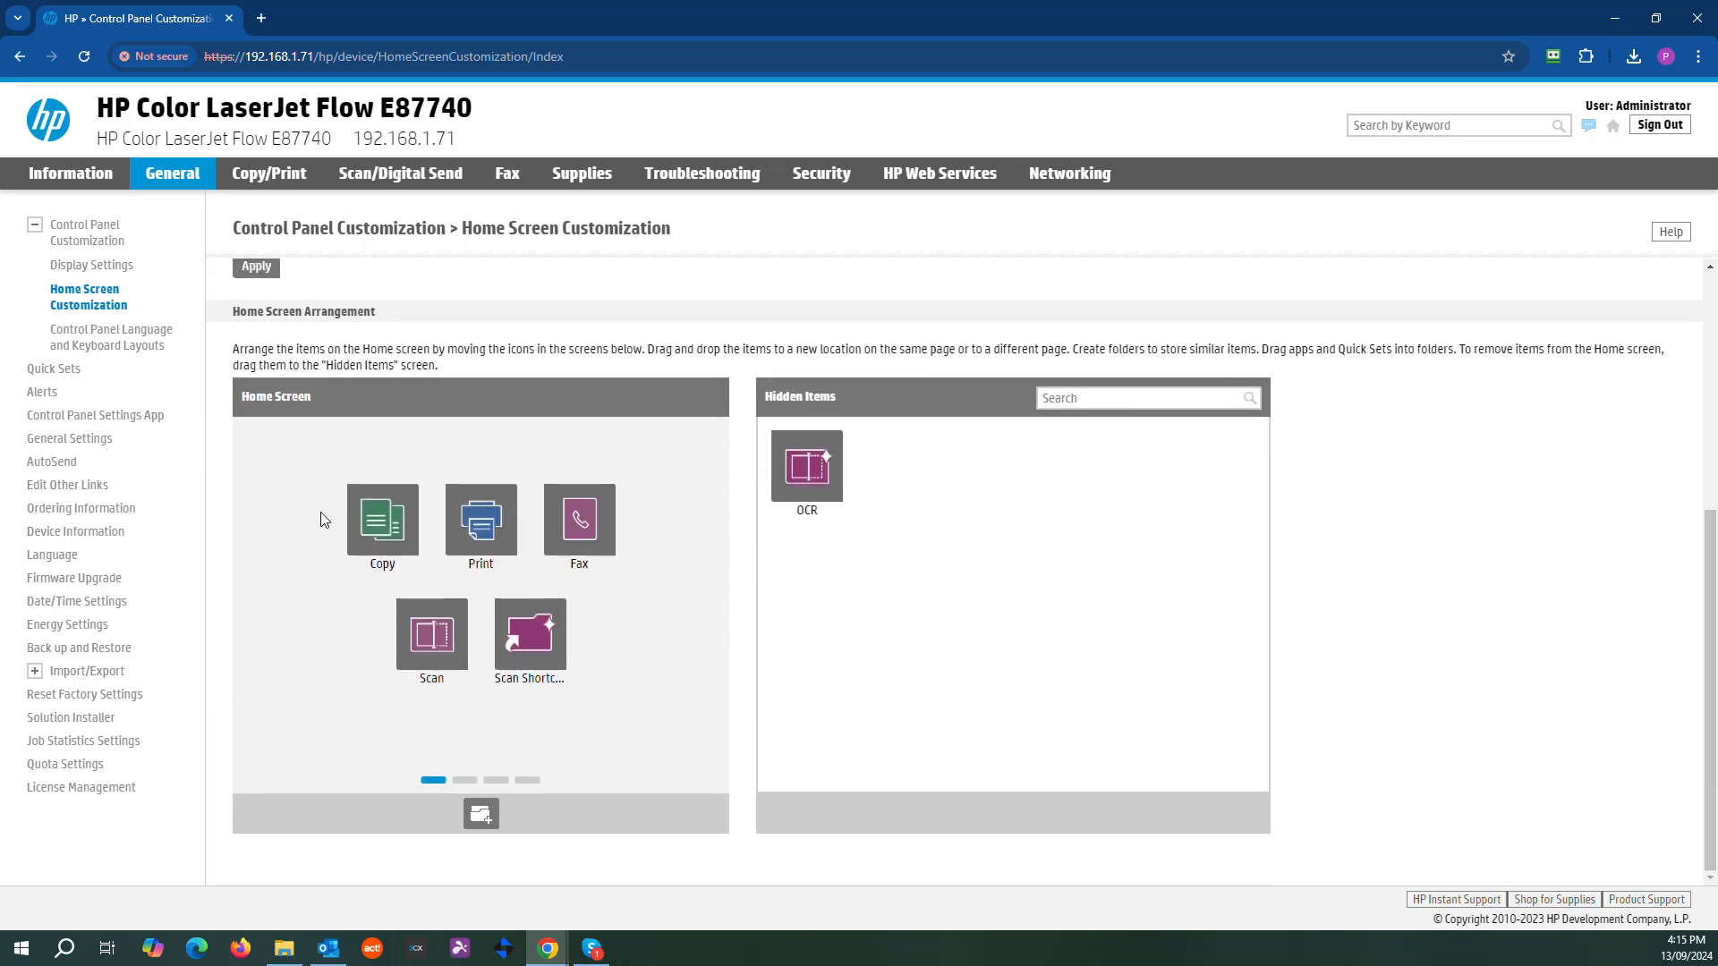
drag(629, 703, 362, 733)
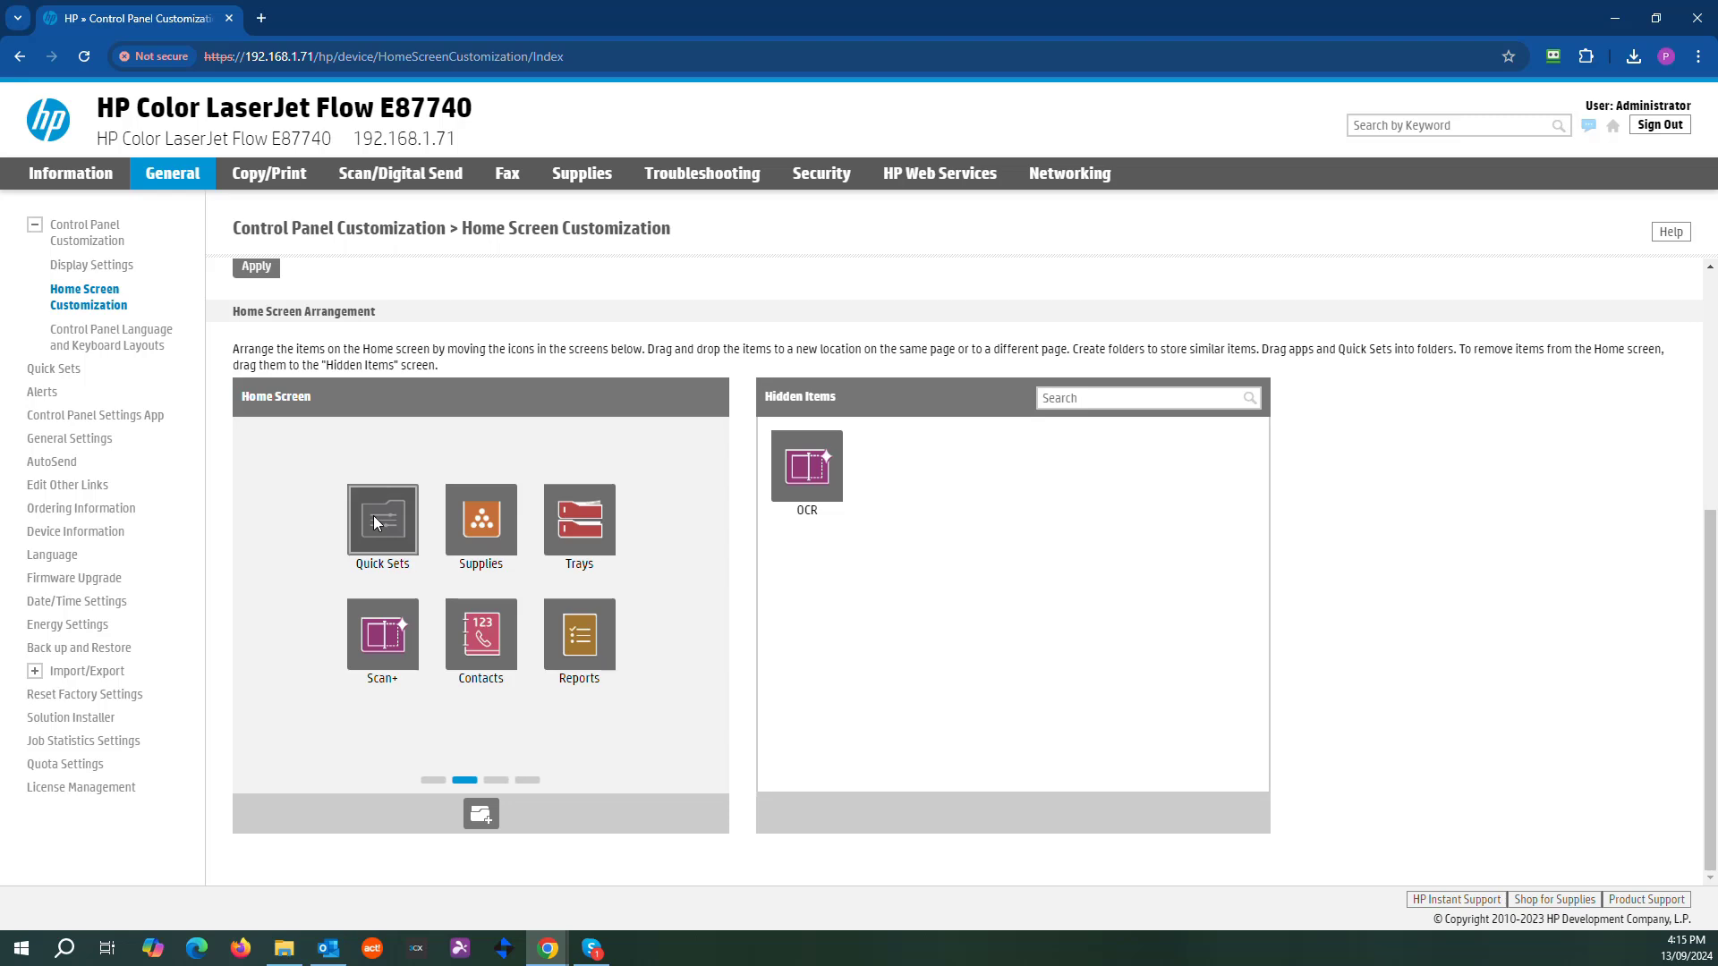
click(373, 515)
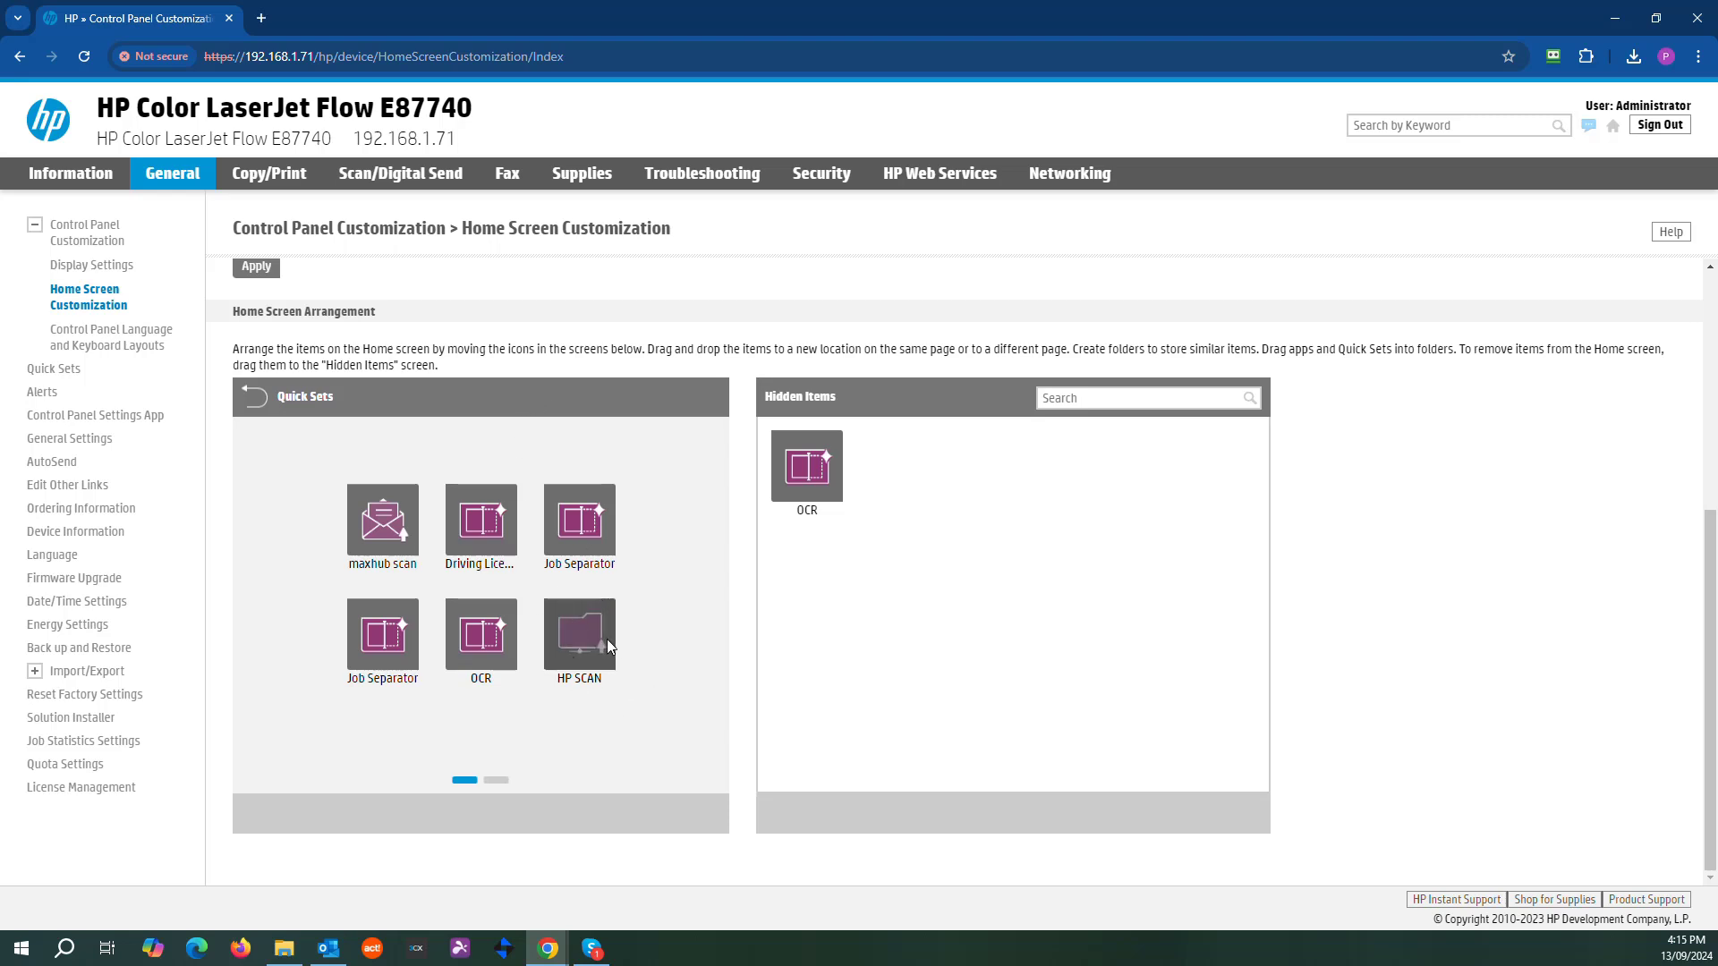
drag(578, 653, 867, 575)
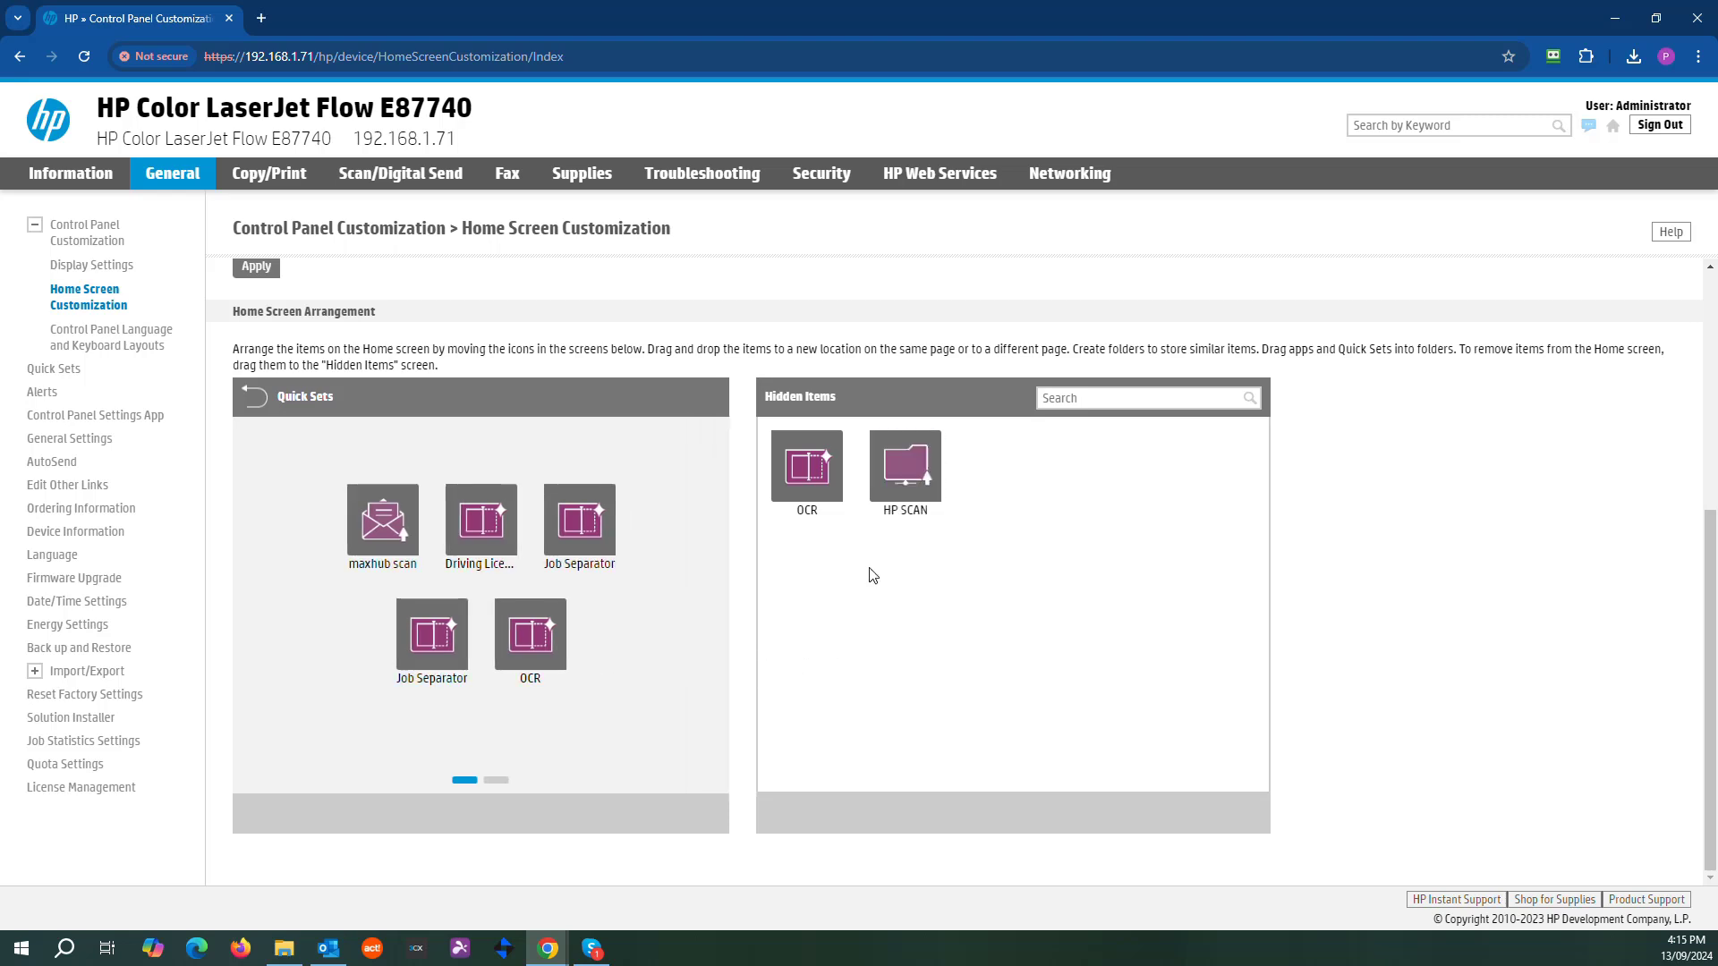
click(254, 397)
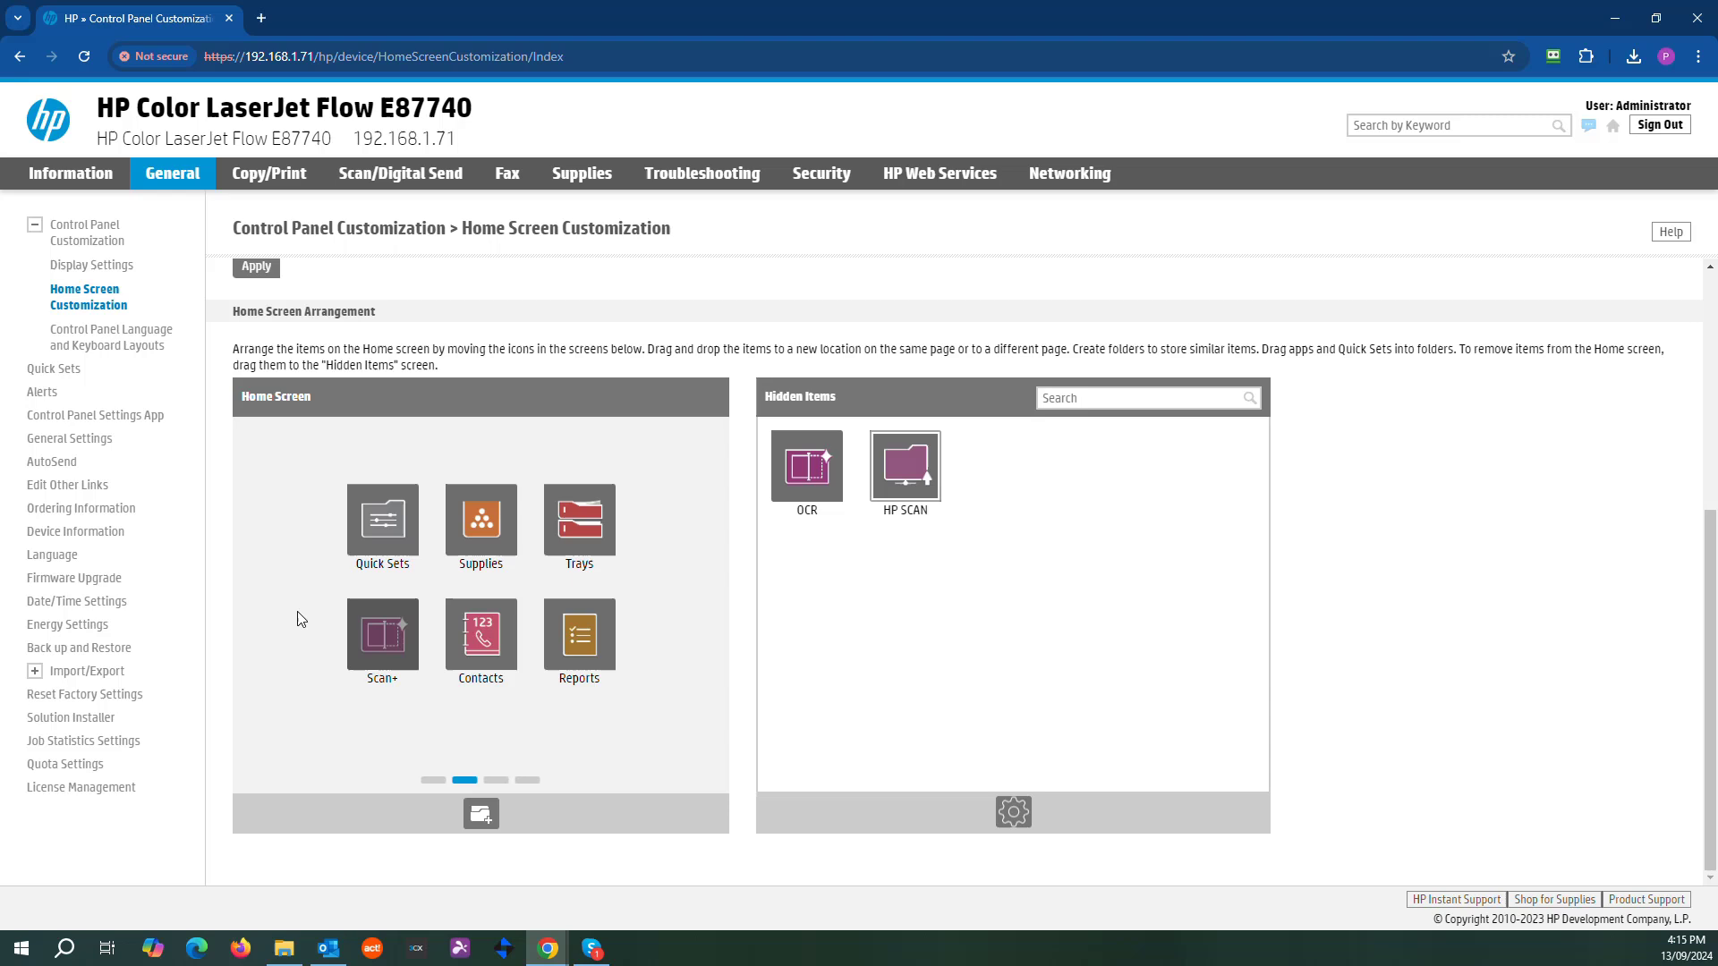
drag(277, 548, 862, 535)
drag(905, 465, 617, 630)
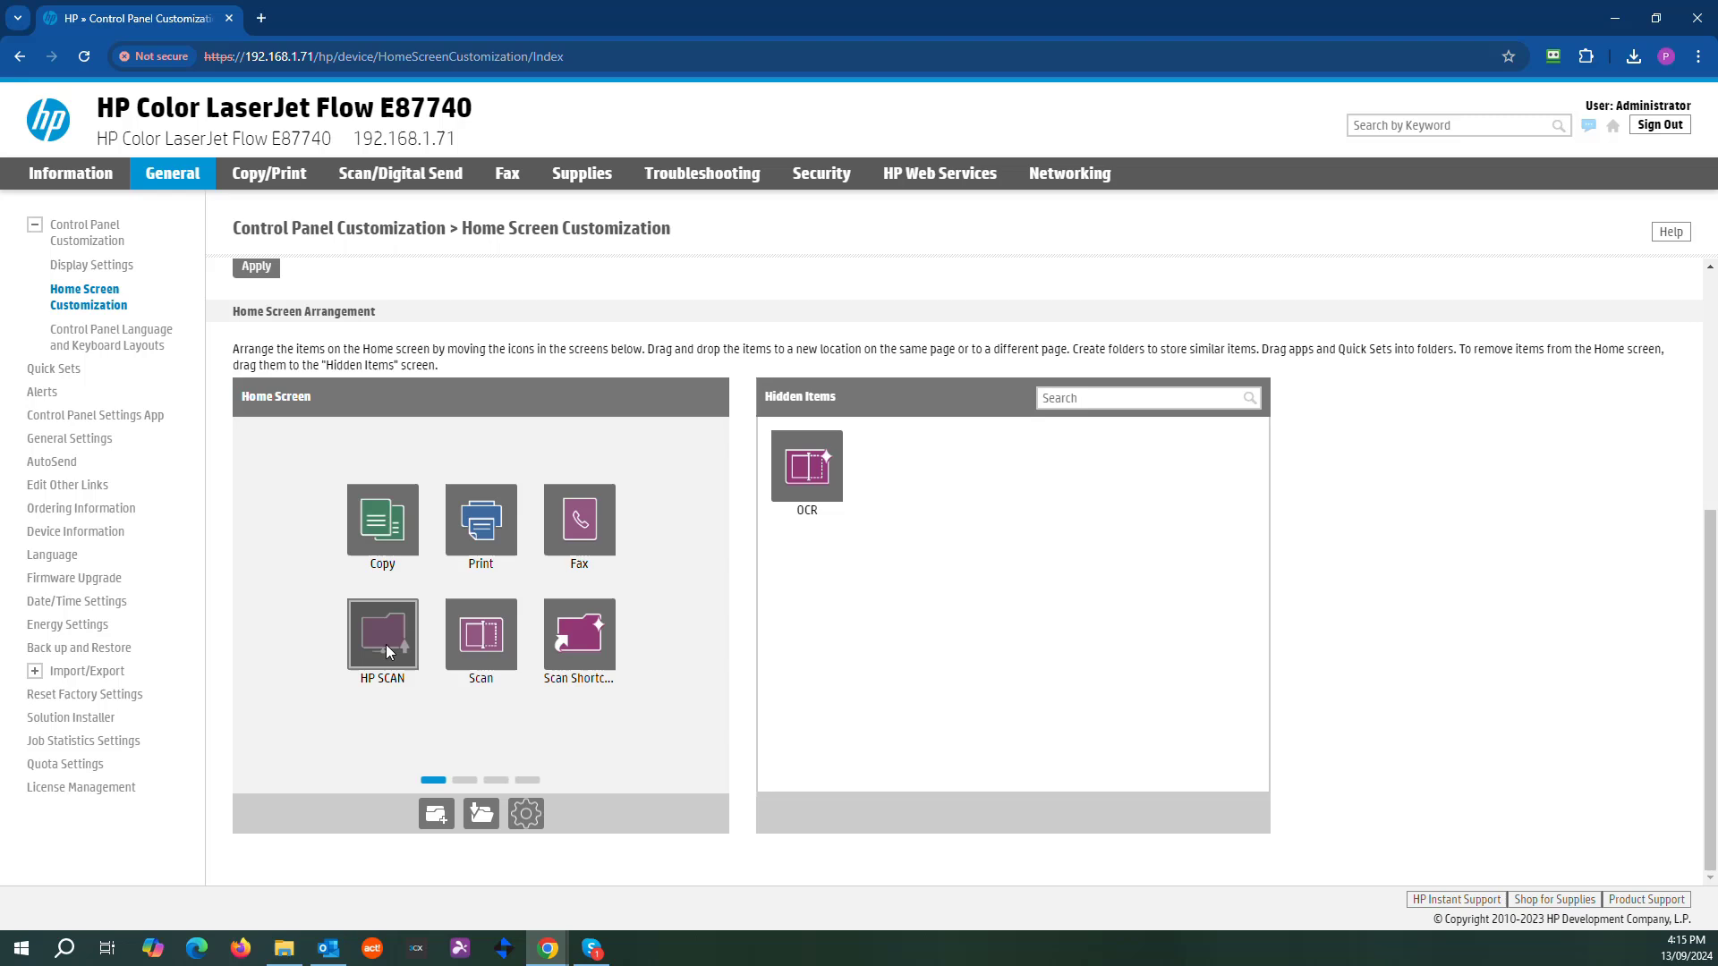
drag(387, 651, 931, 485)
Step: Drop the HP SCAN tile into the home screen's Quick Sets folder and return to Scan/Digital Send
drag(649, 606, 364, 534)
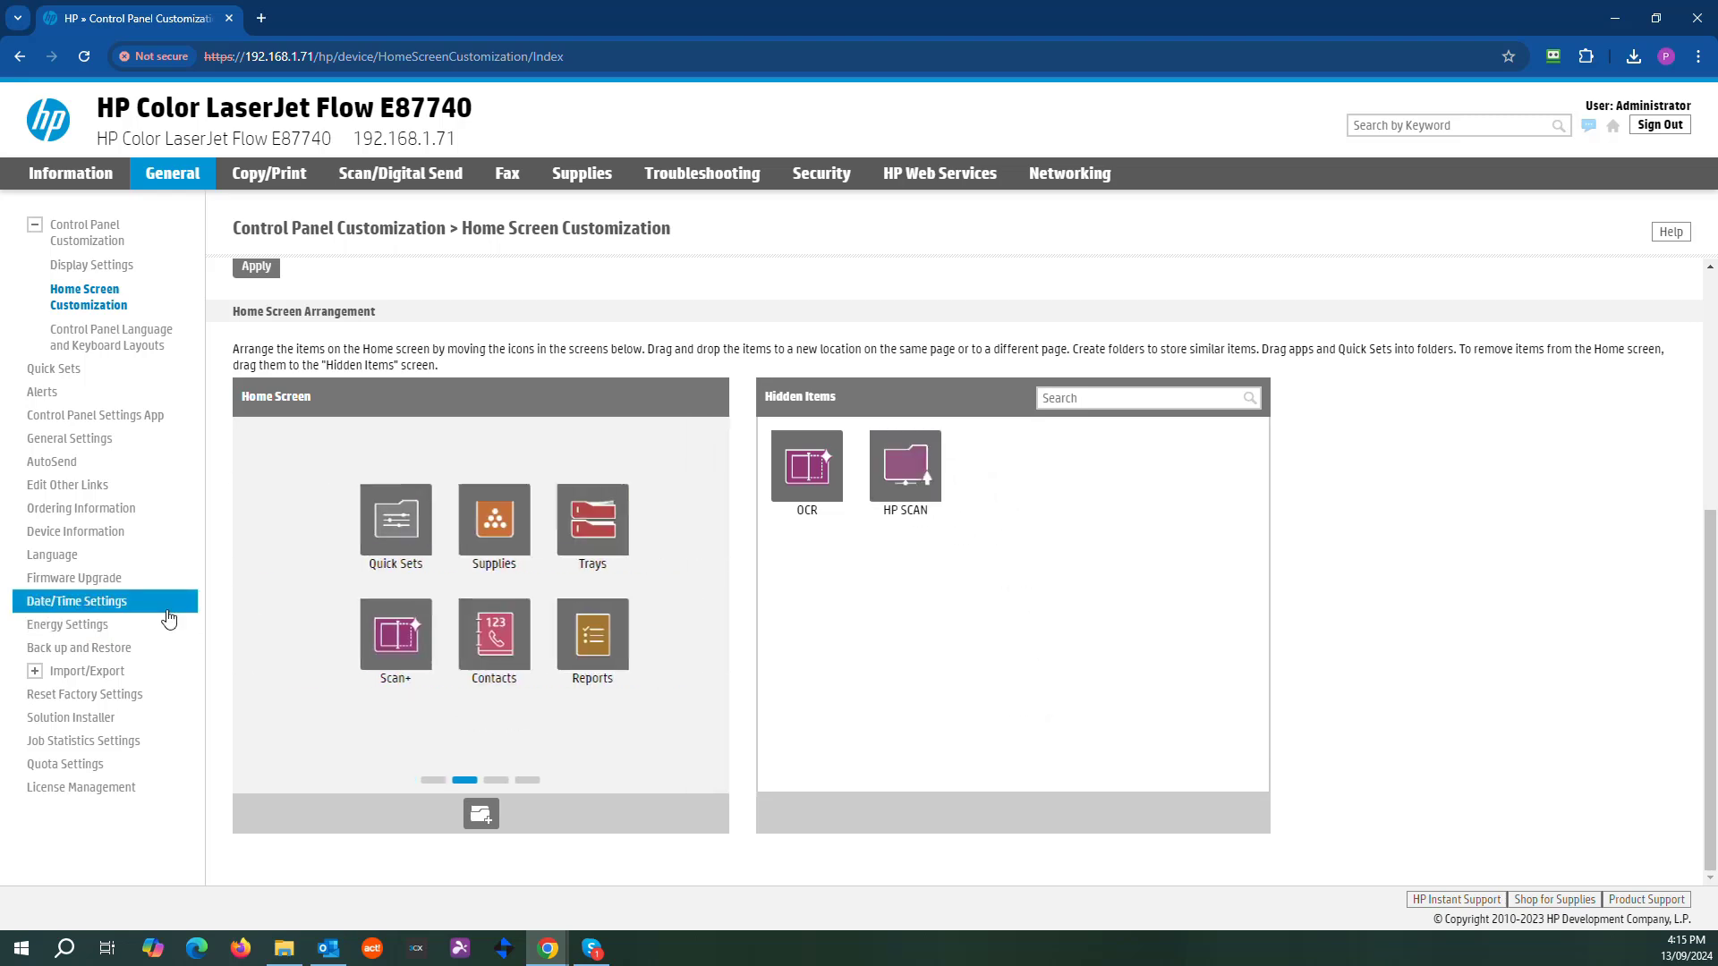
click(372, 519)
drag(888, 480, 383, 637)
click(255, 397)
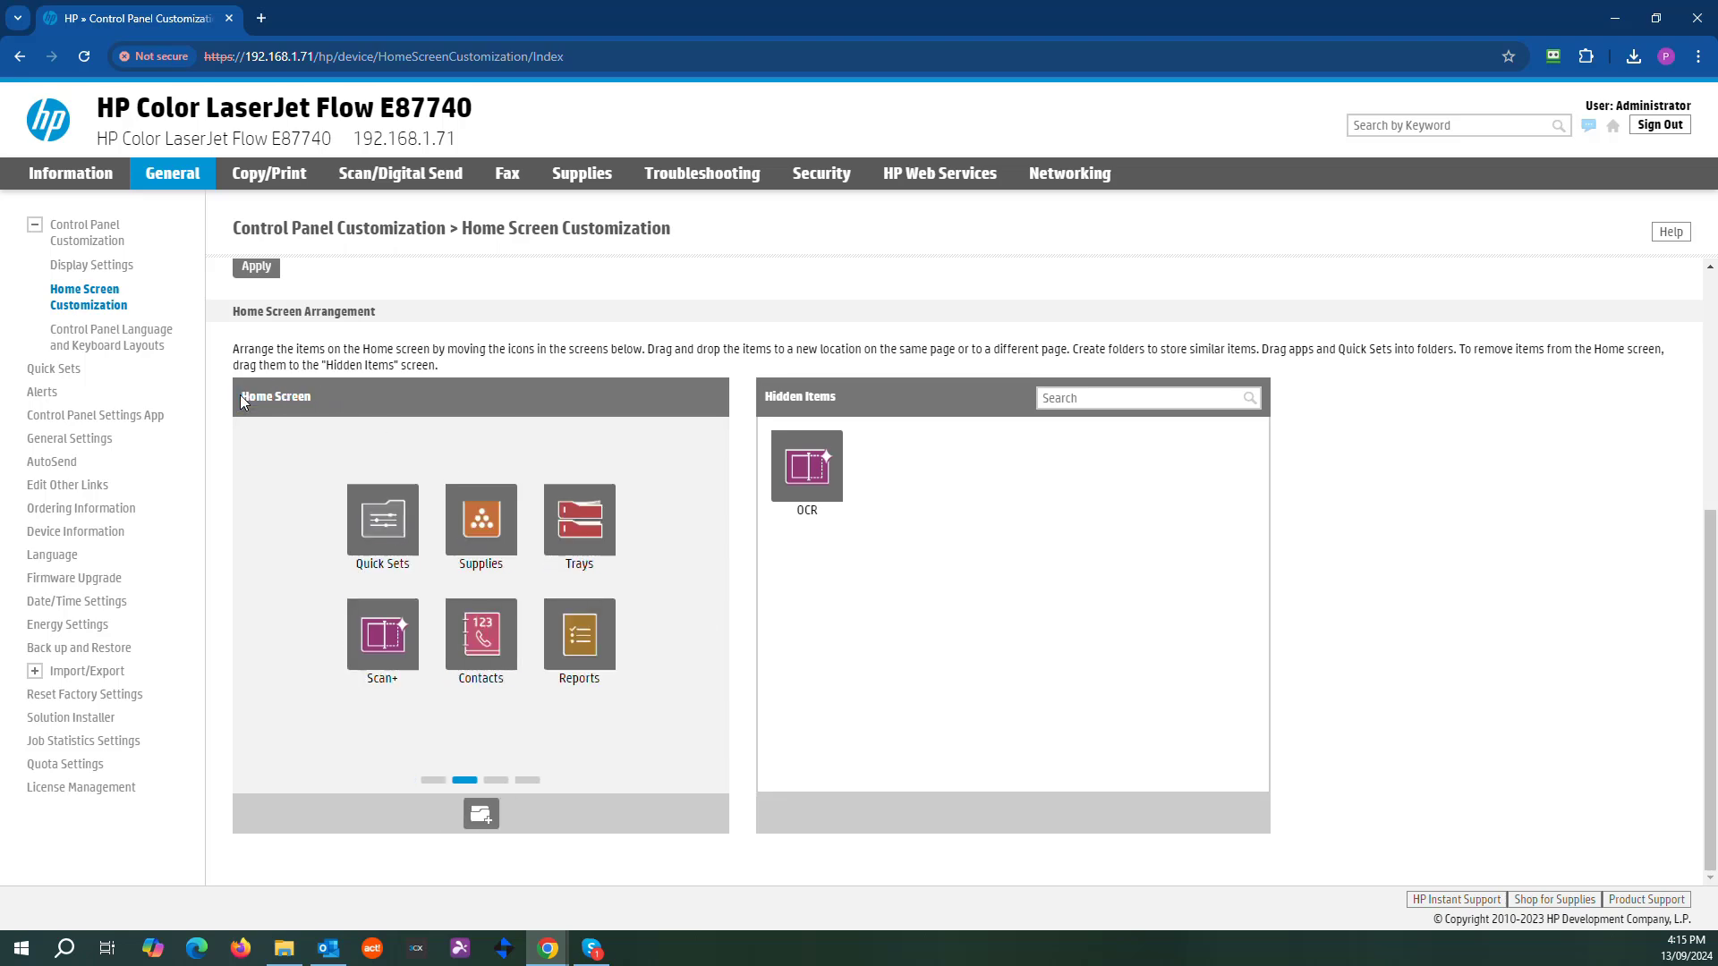
click(400, 173)
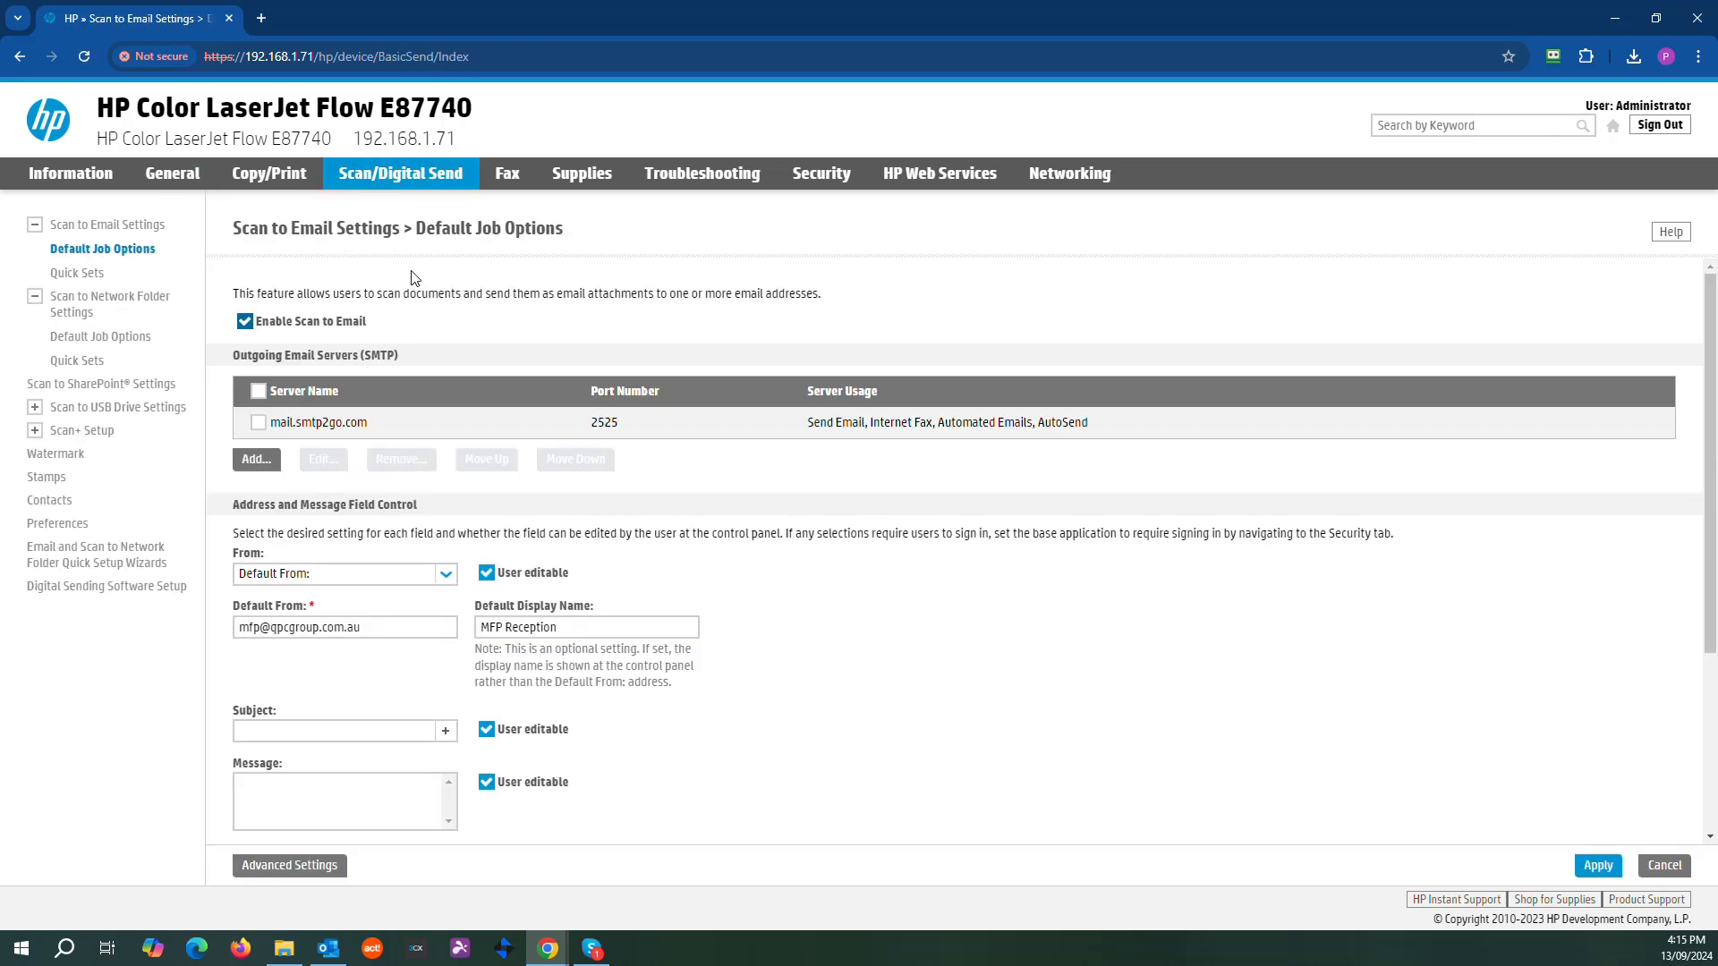
Step: Open the Scan to Network Folder Quick Sets list to confirm the HP SCAN entry
click(116, 314)
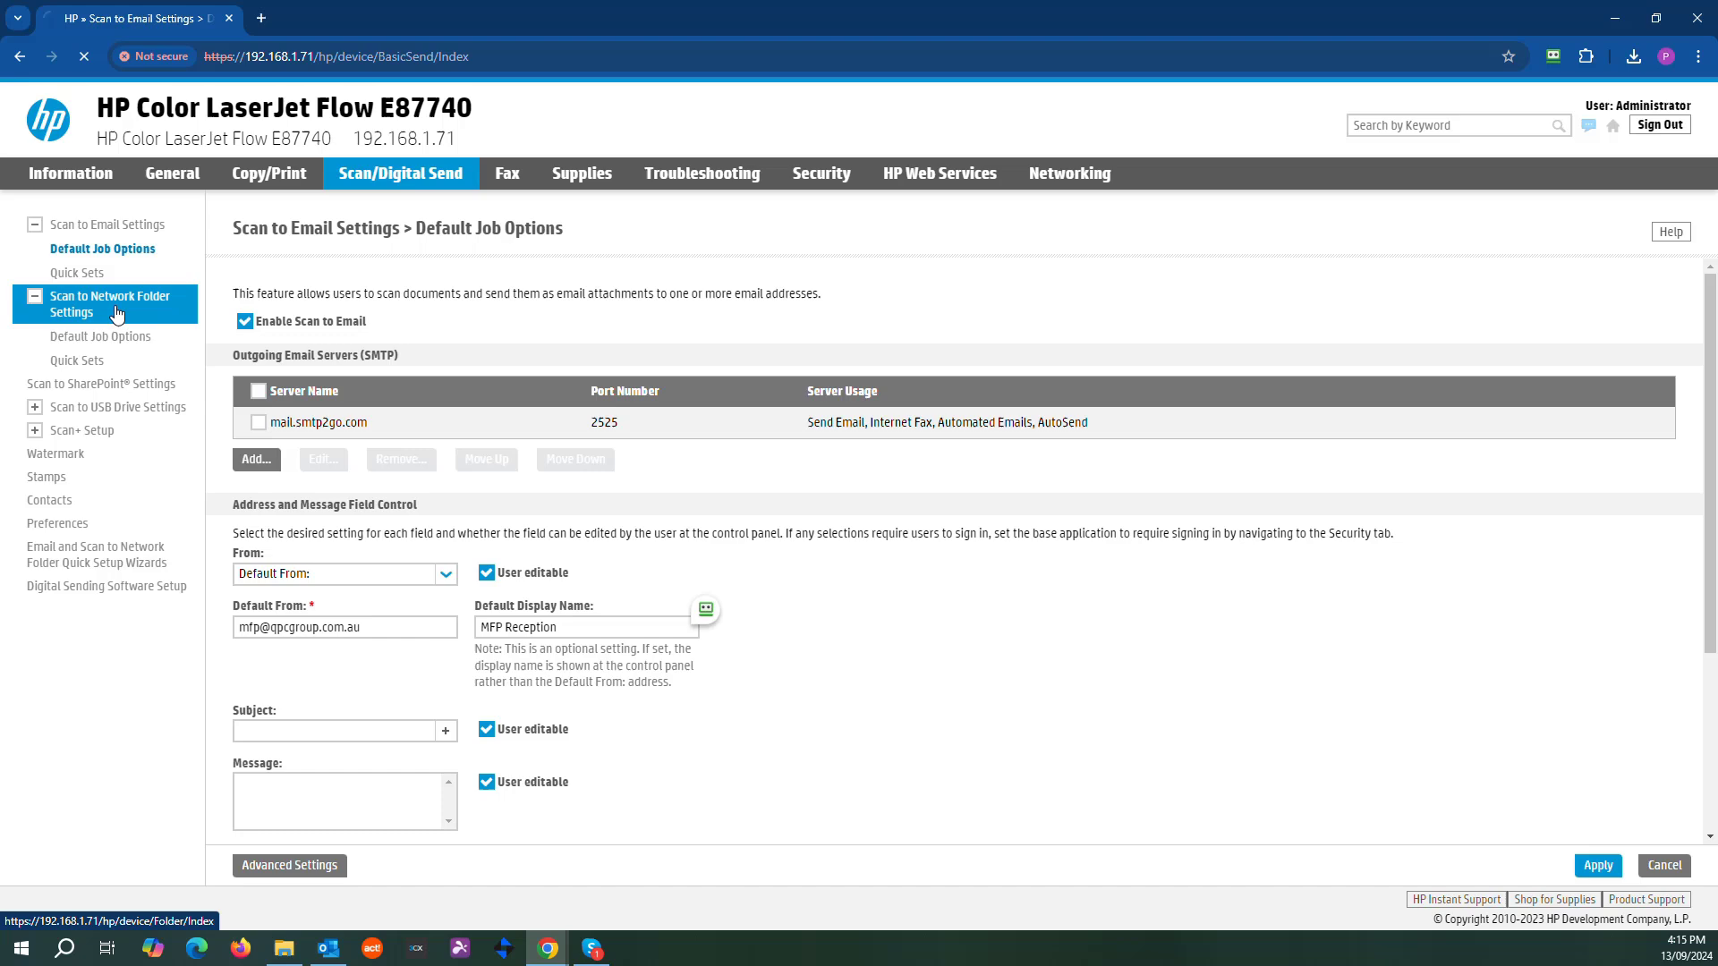
scroll(671, 594, down, 15)
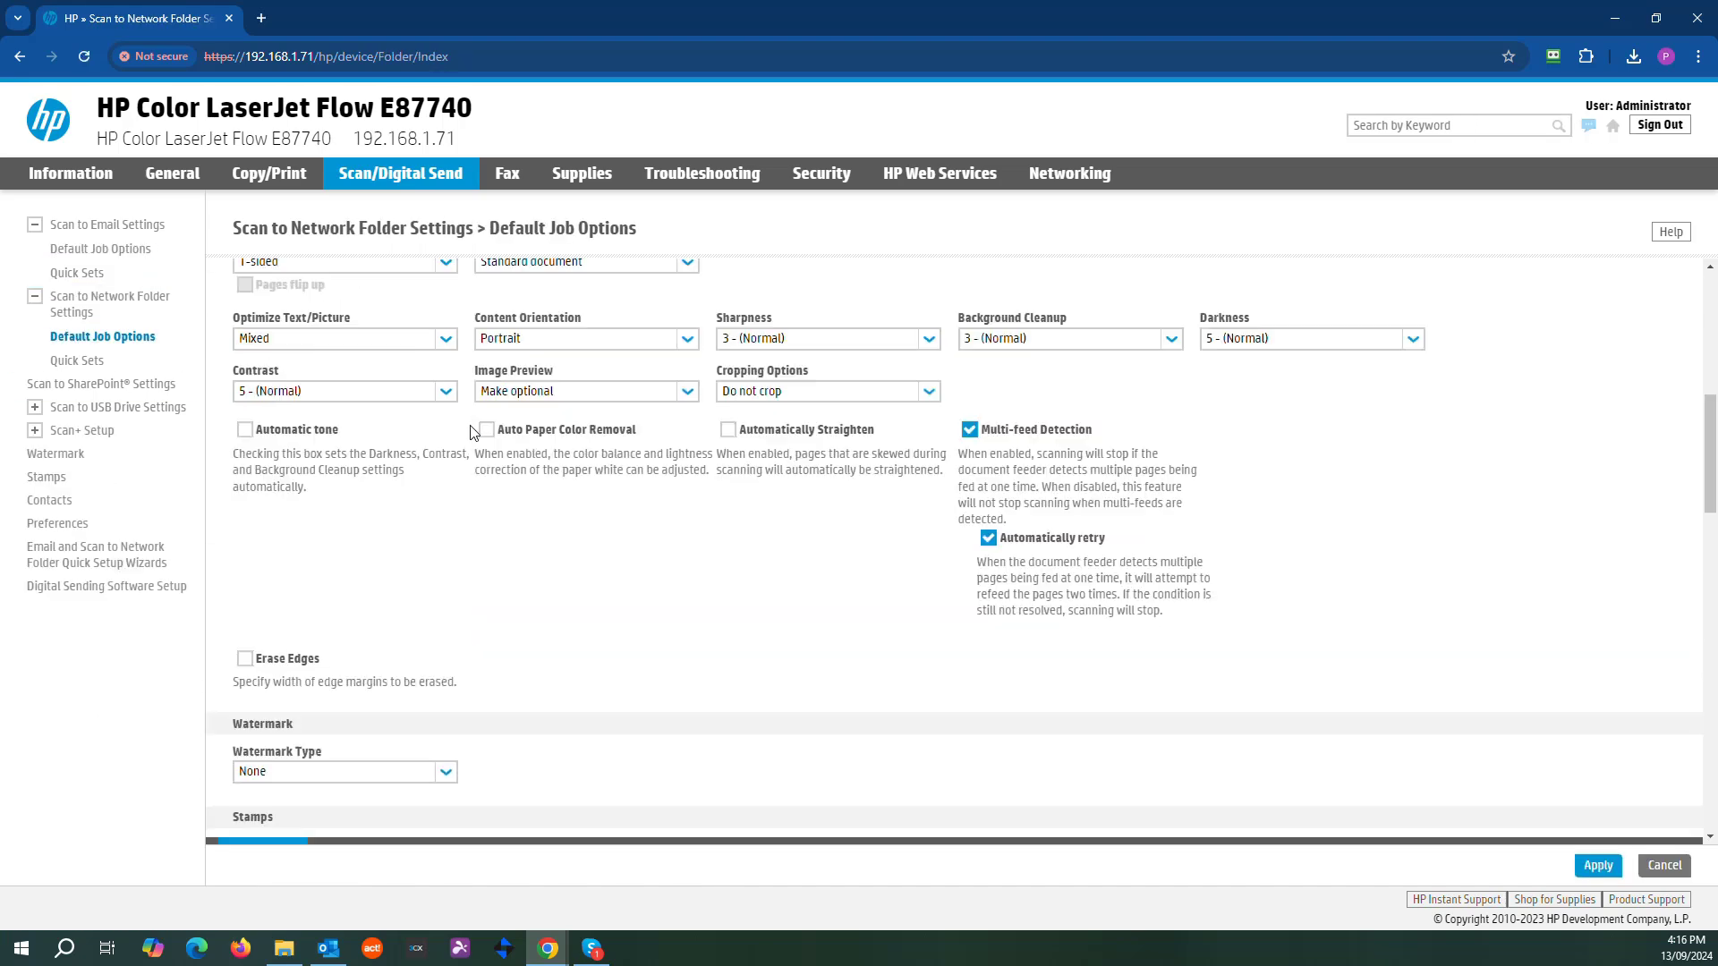
scroll(464, 456, down, 5)
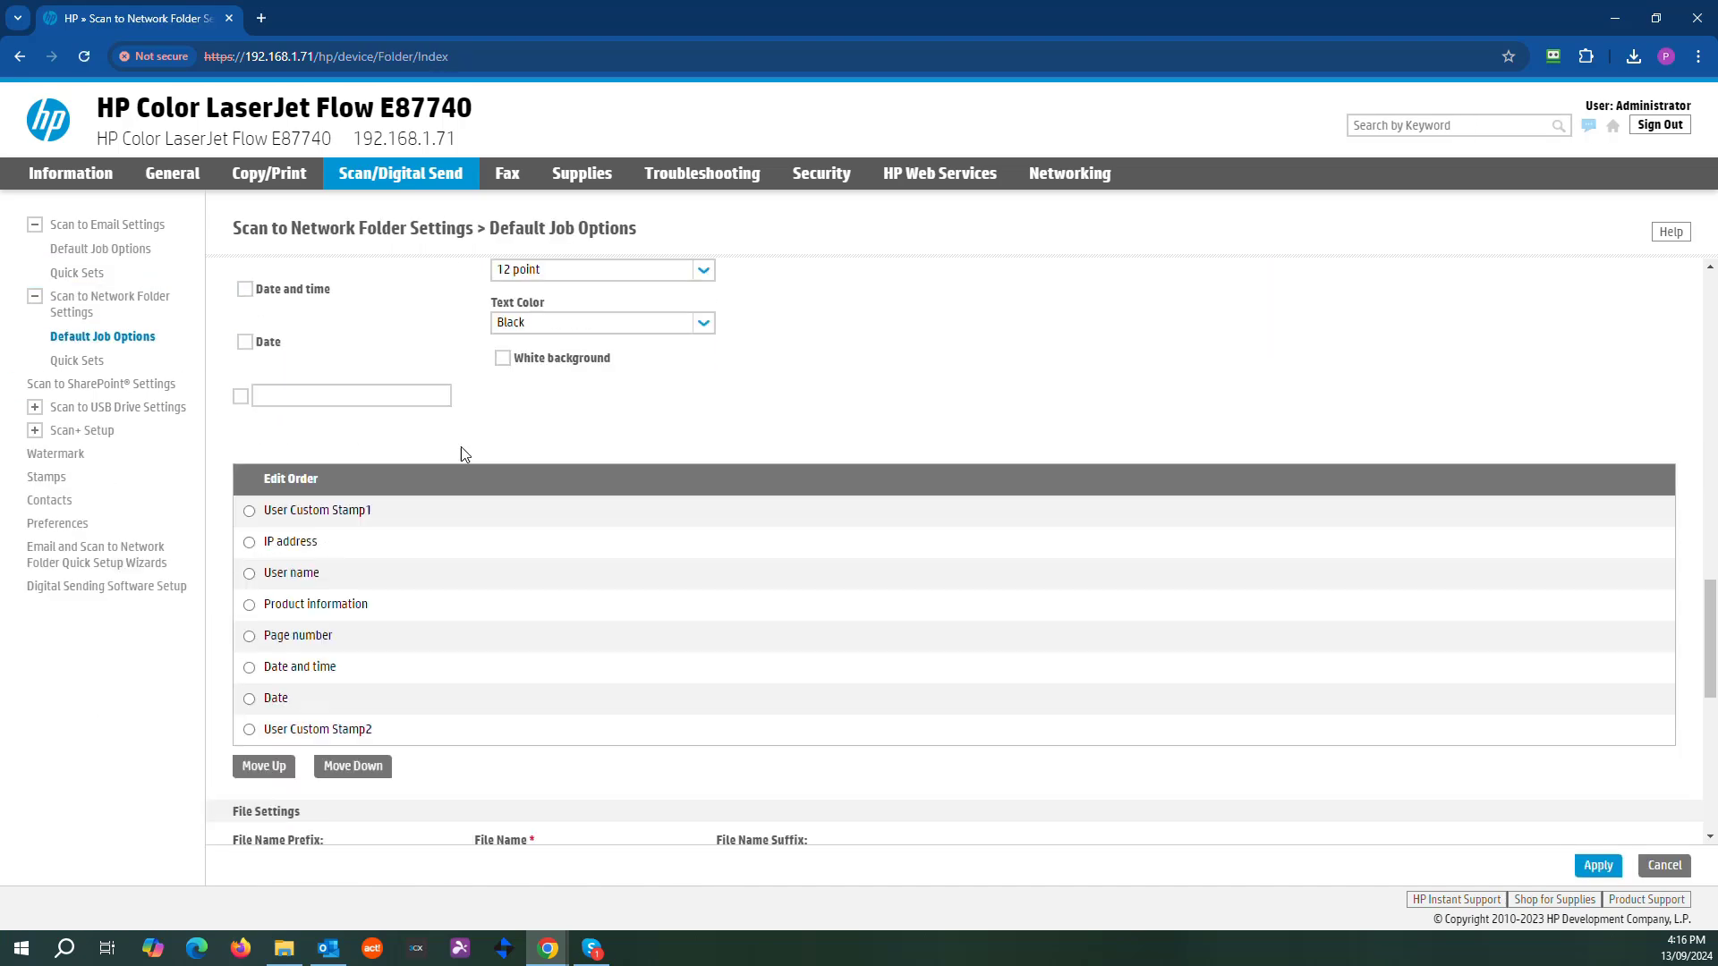
click(75, 367)
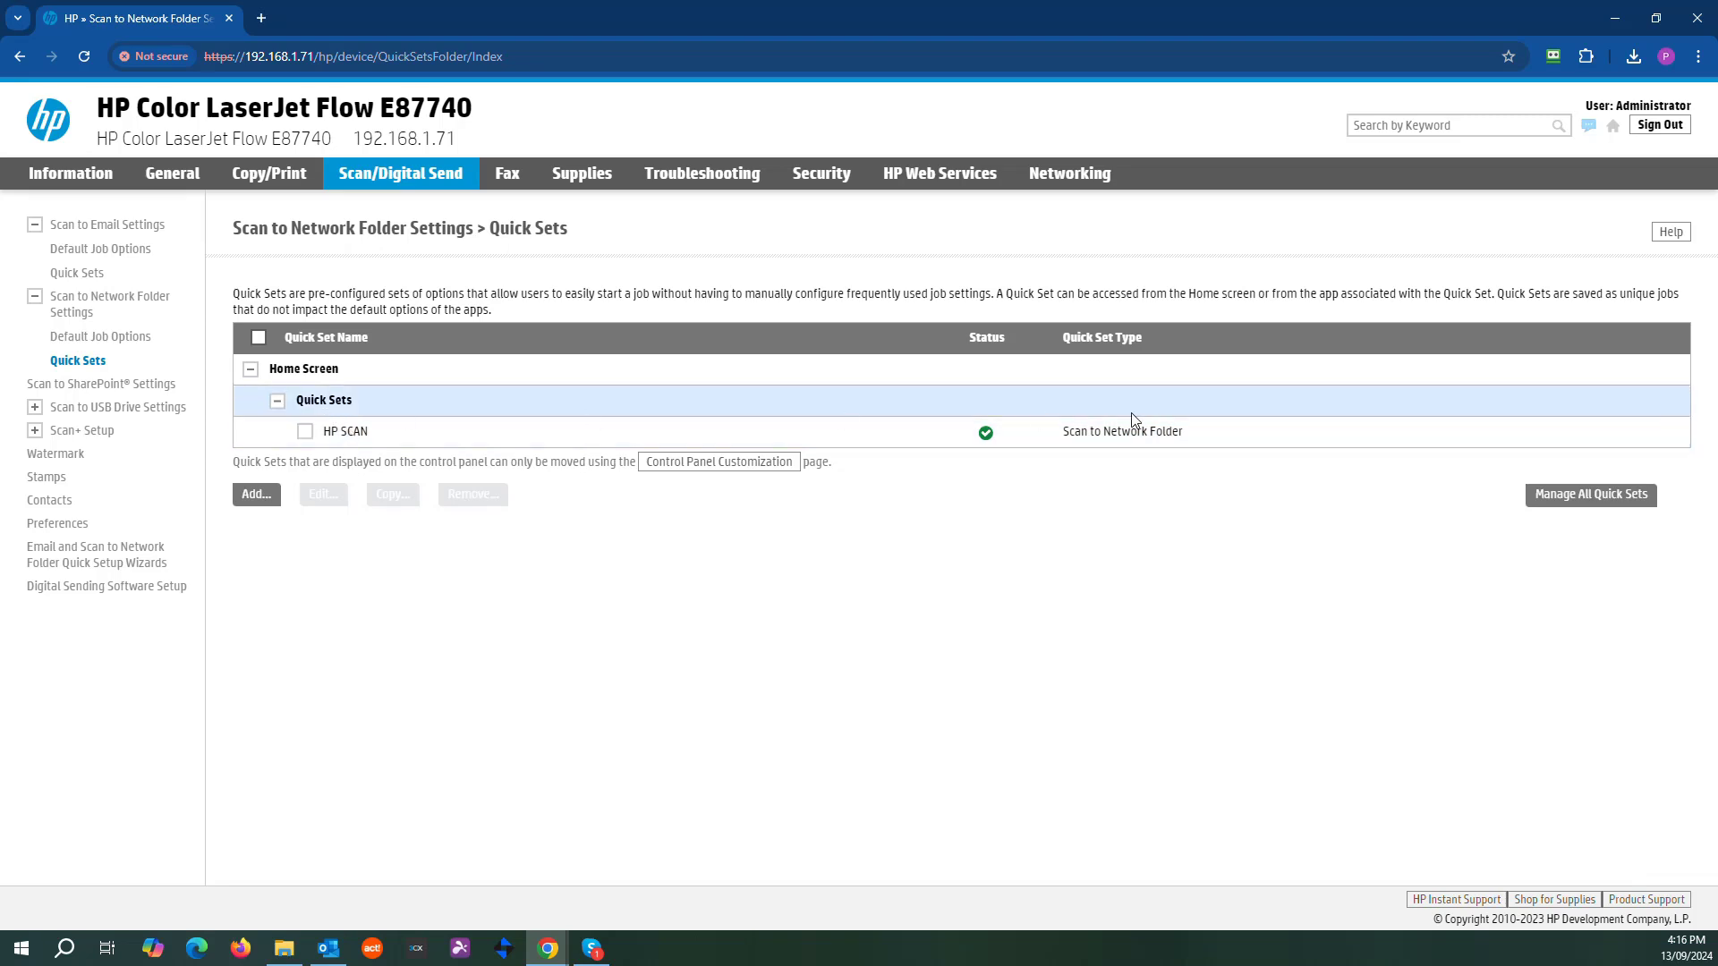